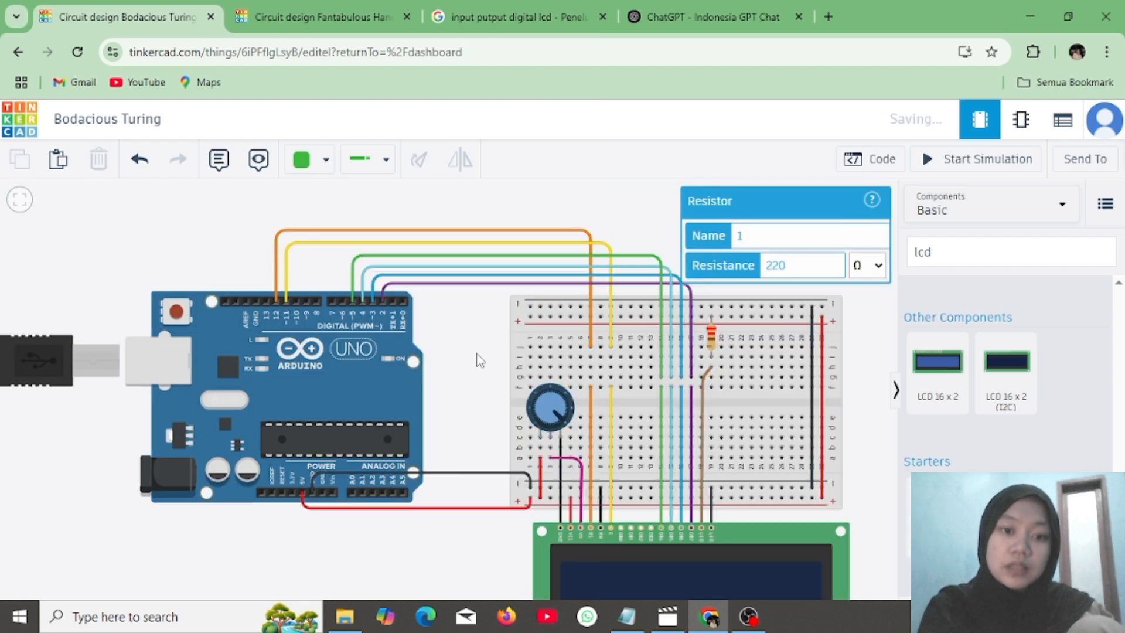
Clear the "lcd" term from the component search
{"action": "scroll", "coordinate": [712, 291], "scroll_direction": "down", "scroll_amount": 3}
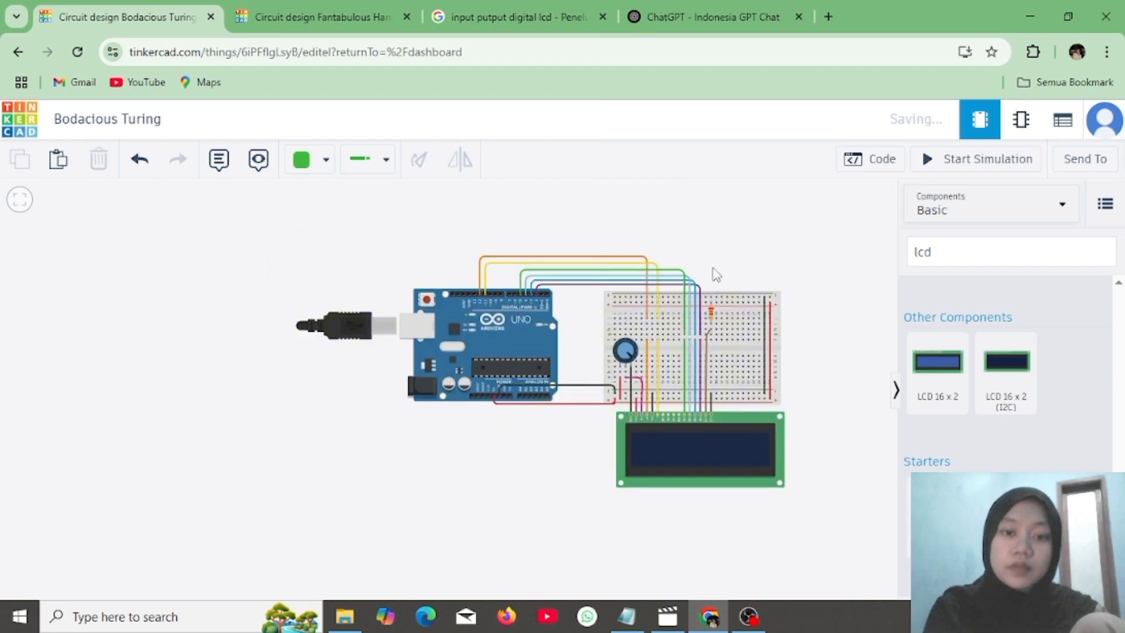
{"action": "scroll", "coordinate": [628, 221], "scroll_direction": "up", "scroll_amount": 1}
{"action": "scroll", "coordinate": [627, 221], "scroll_direction": "up", "scroll_amount": 2}
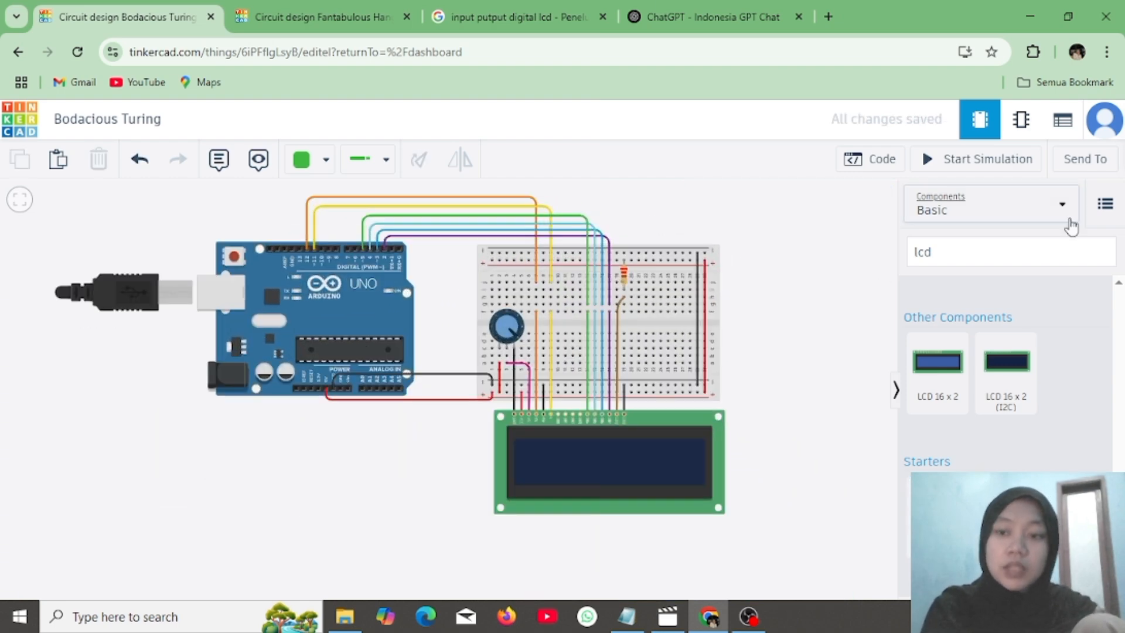
{"action": "left_click", "coordinate": [1004, 246]}
{"action": "key", "text": "BackSpace"}
{"action": "key", "text": "BackSpace"}
{"action": "key", "text": "BackSpace"}
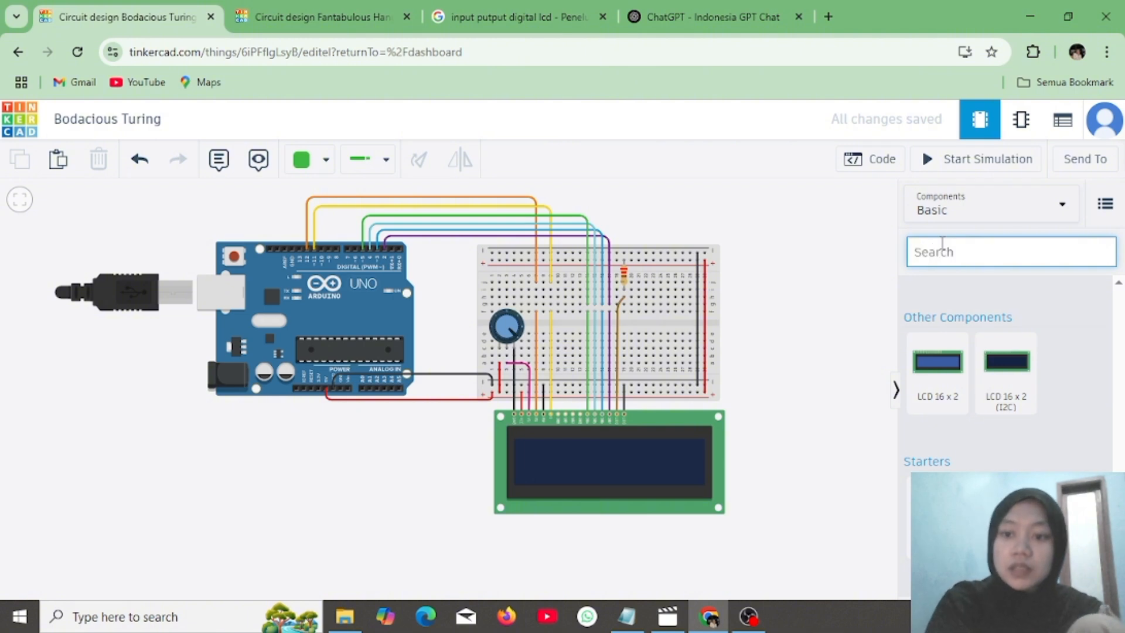
{"action": "type", "text": "push"}
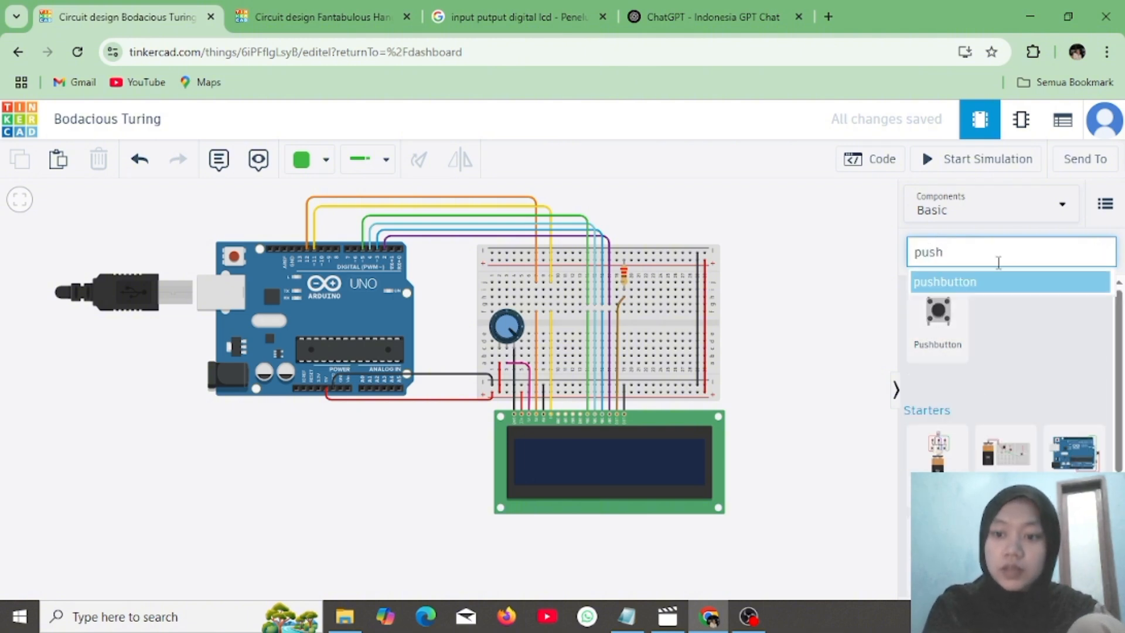
{"action": "key", "text": "BackSpace"}
{"action": "key", "text": "BackSpace"}
{"action": "key", "text": "BackSpace"}
{"action": "key", "text": "BackSpace"}
Search the components for "bre" and place a mini breadboard just below the Arduino Uno
{"action": "type", "text": "bre"}
{"action": "left_click_drag", "start_coordinate": [937, 316], "coordinate": [336, 499]}
Search the components for "push" and place a pushbutton across the centre gap at the mini breadboard's left end
{"action": "left_click", "coordinate": [954, 250]}
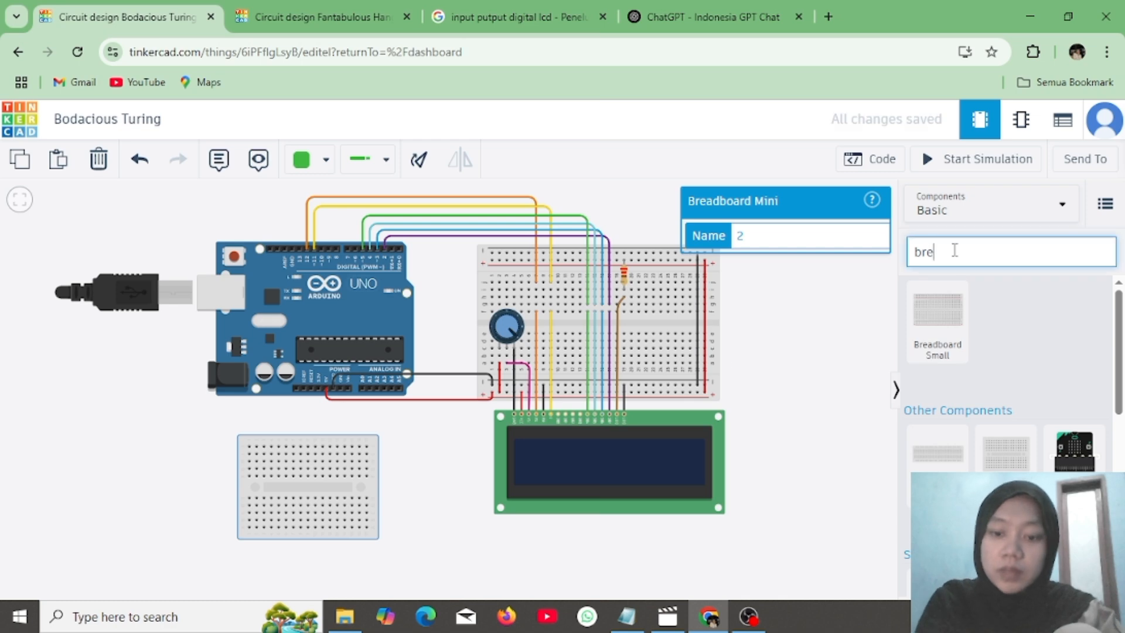
{"action": "key", "text": "BackSpace"}
{"action": "key", "text": "BackSpace"}
{"action": "key", "text": "BackSpace"}
{"action": "type", "text": "push"}
{"action": "left_click_drag", "start_coordinate": [937, 310], "coordinate": [258, 486]}
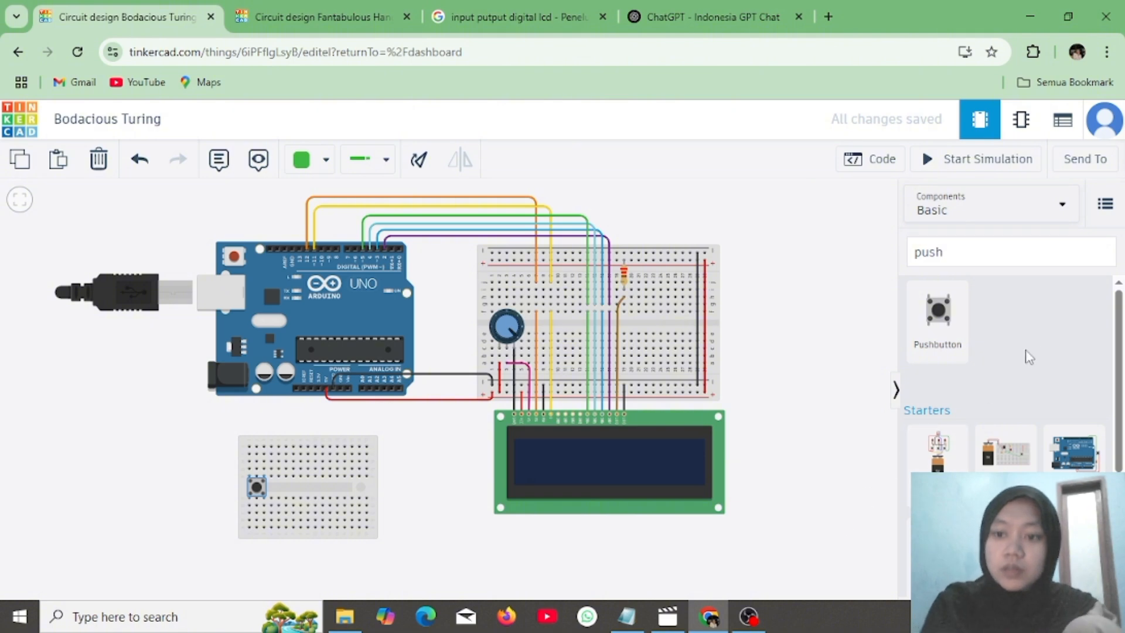
Search for "resis", add a resistor to the mini breadboard, rotate it horizontal and seat it just above and right of the pushbutton
{"action": "left_click", "coordinate": [1003, 259]}
{"action": "key", "text": "BackSpace"}
{"action": "type", "text": "re"}
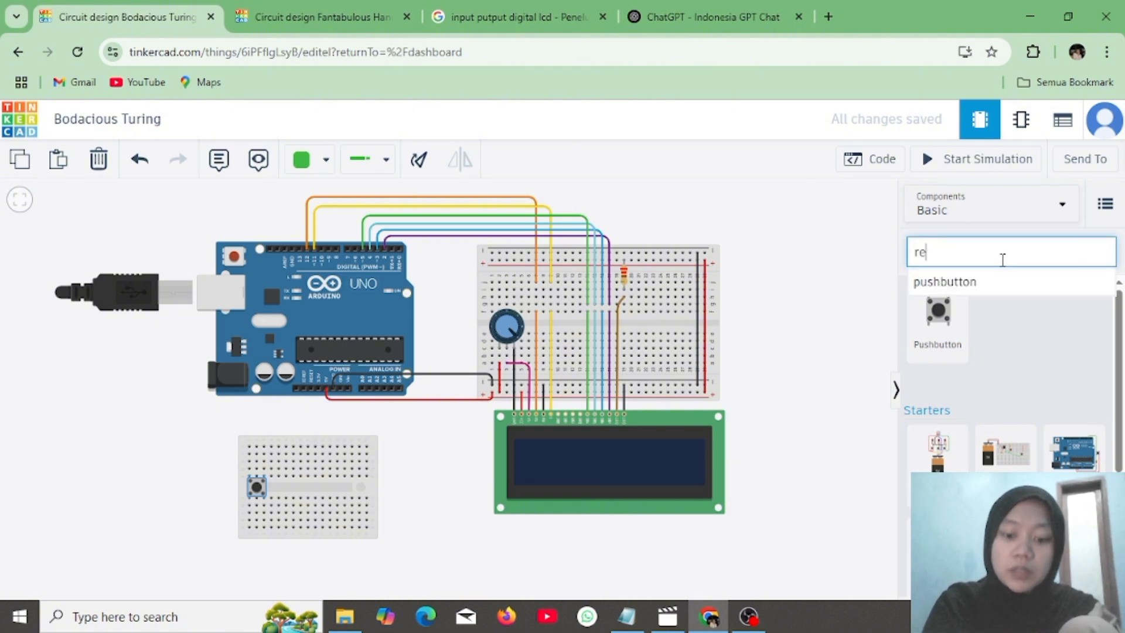
{"action": "type", "text": "sis"}
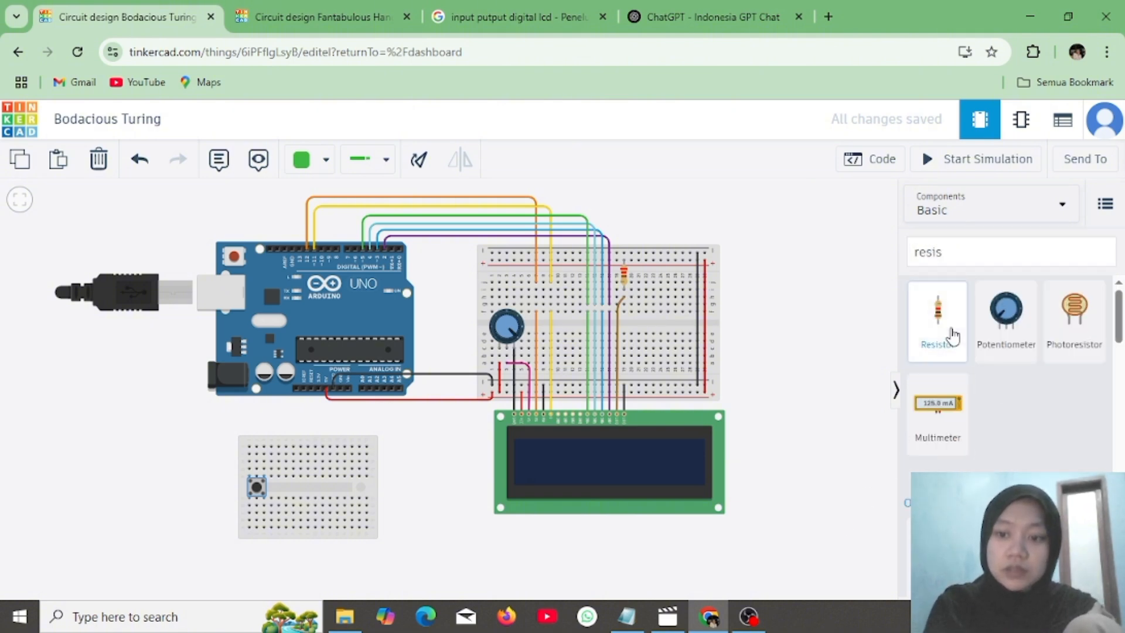
{"action": "left_click_drag", "start_coordinate": [951, 336], "coordinate": [293, 467]}
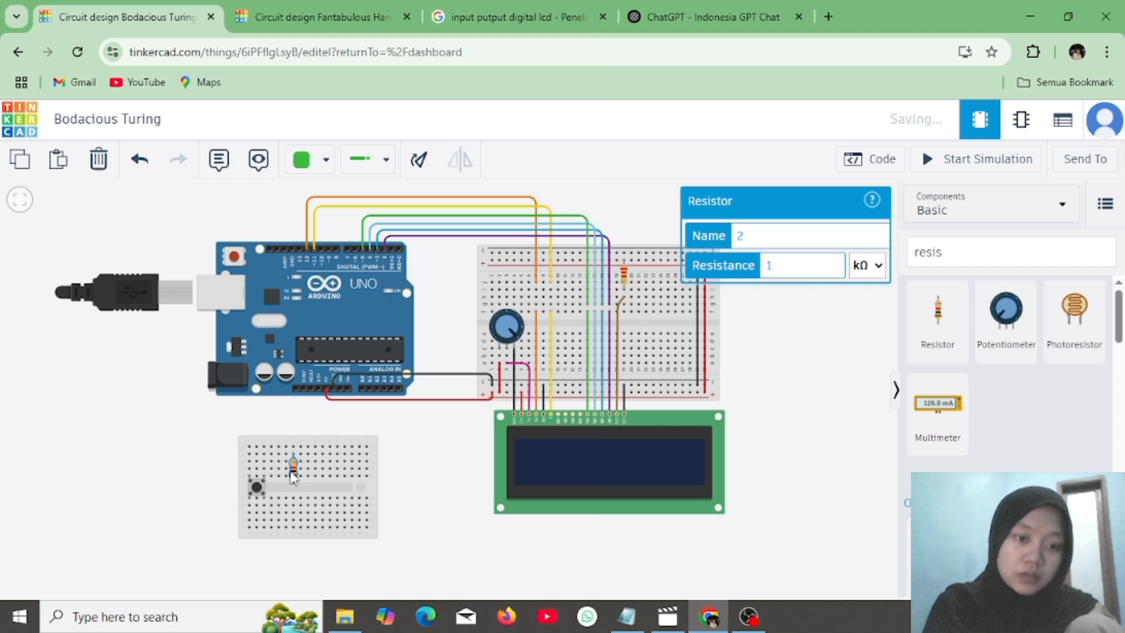
{"action": "left_click", "coordinate": [426, 174]}
{"action": "left_click", "coordinate": [426, 175]}
{"action": "left_click", "coordinate": [425, 175]}
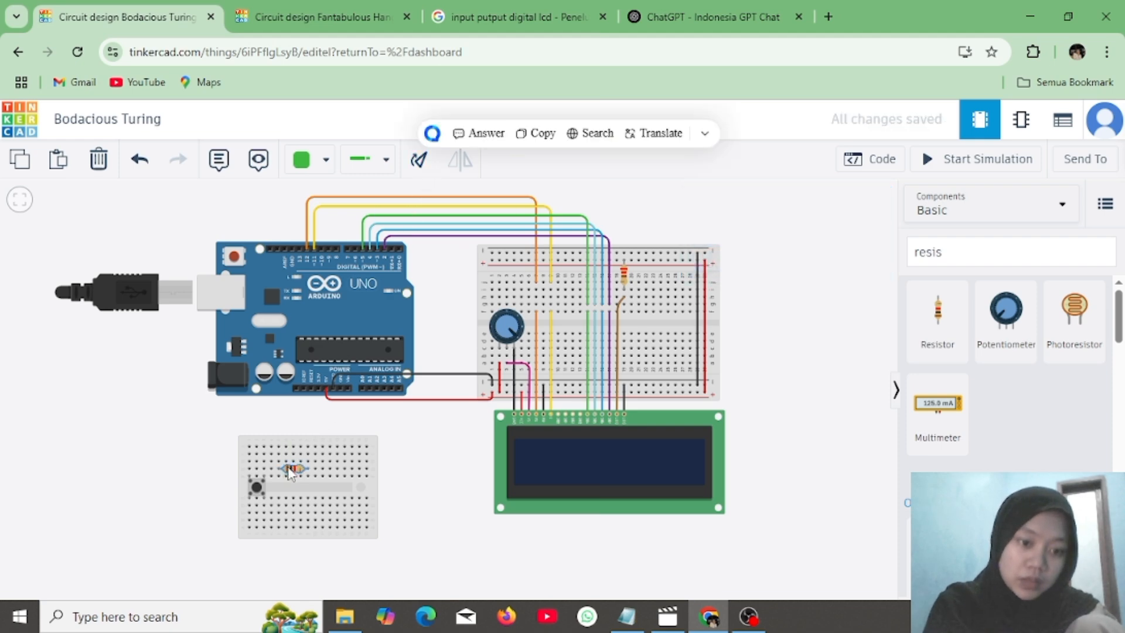
{"action": "left_click_drag", "start_coordinate": [291, 471], "coordinate": [268, 464]}
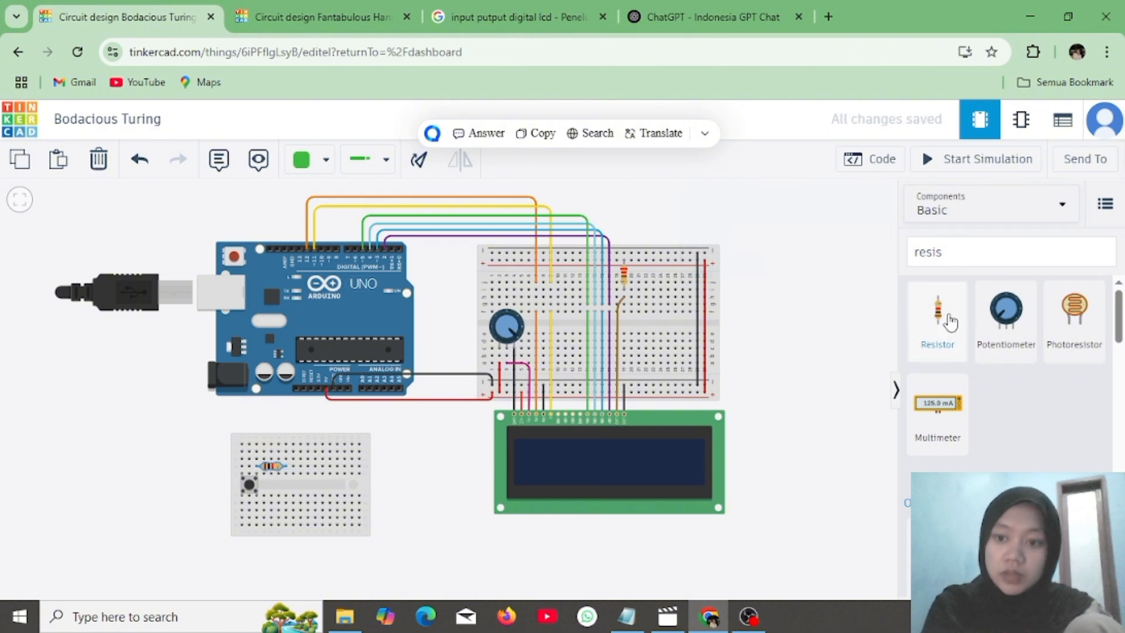
Add a second resistor, rotate it horizontal and seat it in the first resistor's row near the mini breadboard's right end
{"action": "left_click_drag", "start_coordinate": [949, 321], "coordinate": [384, 479]}
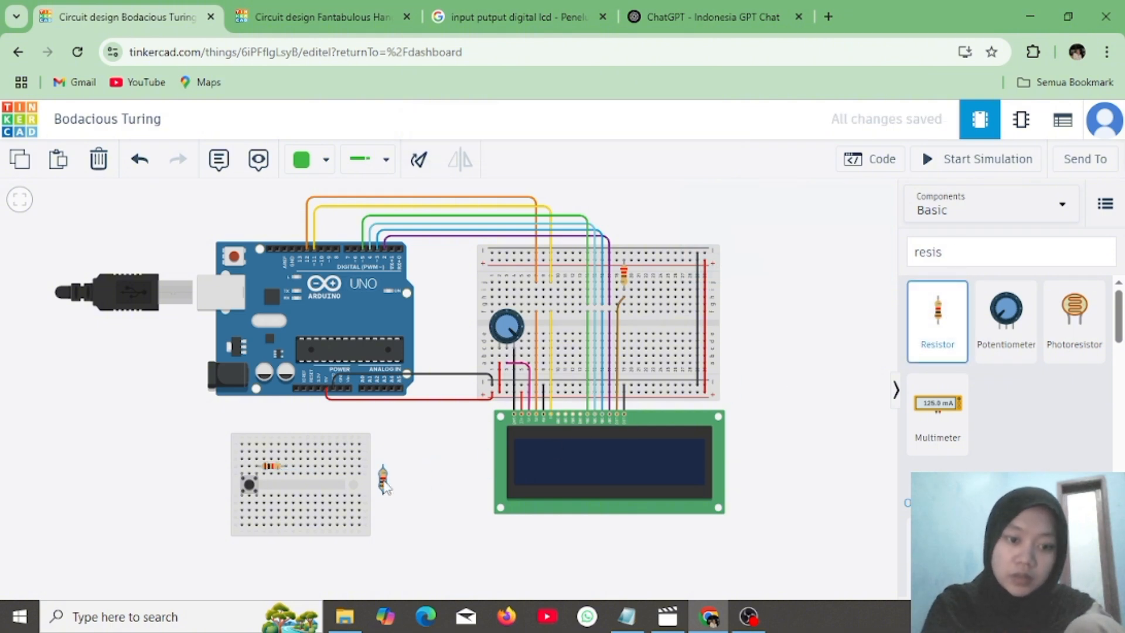
{"action": "left_click", "coordinate": [404, 166]}
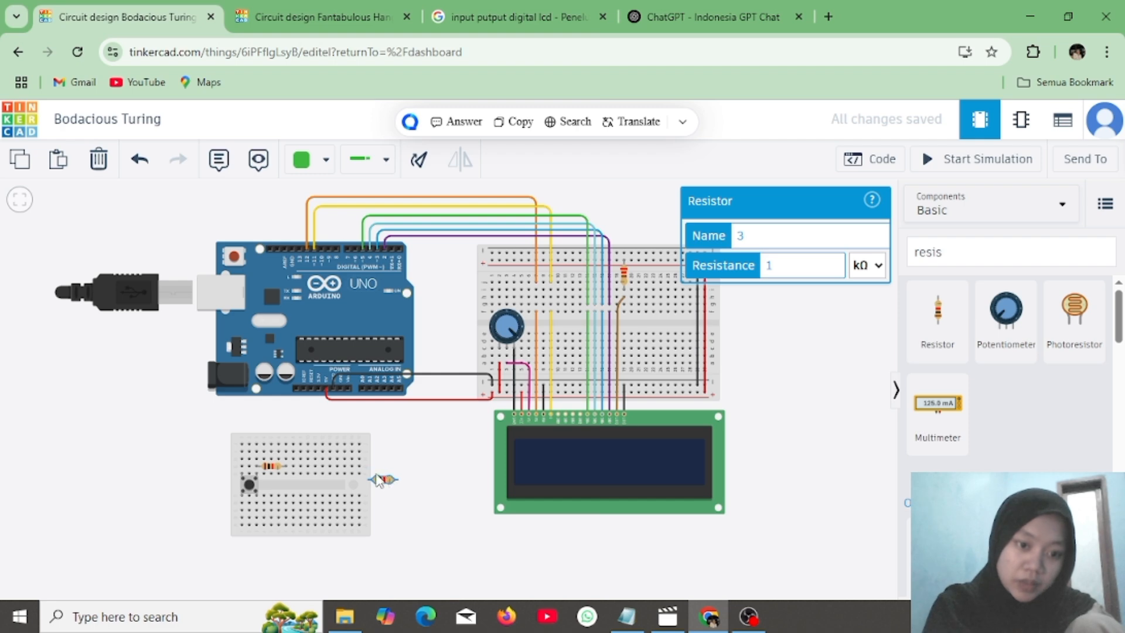
{"action": "left_click_drag", "start_coordinate": [379, 481], "coordinate": [338, 471]}
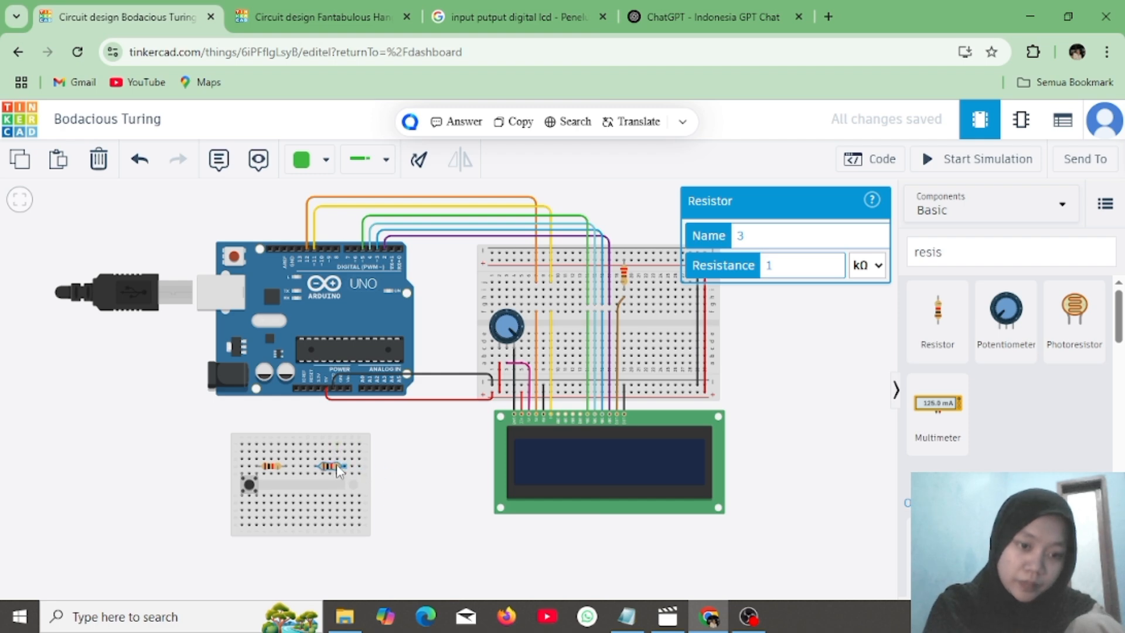
{"action": "left_click", "coordinate": [449, 484]}
Search the components for "led" and place a red LED on the mini breadboard, above and between the two resistors
{"action": "left_click", "coordinate": [1018, 261]}
{"action": "key", "text": "BackSpace"}
{"action": "key", "text": "BackSpace"}
{"action": "key", "text": "BackSpace"}
{"action": "key", "text": "BackSpace"}
{"action": "type", "text": "le"}
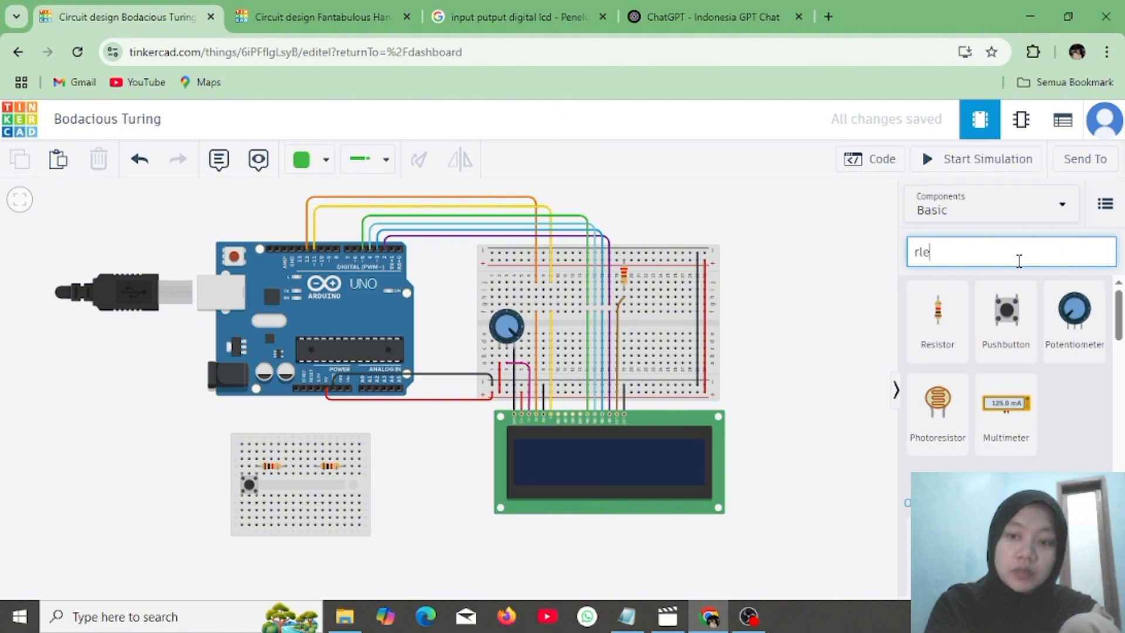
{"action": "type", "text": "d"}
{"action": "key", "text": "BackSpace"}
{"action": "type", "text": "led"}
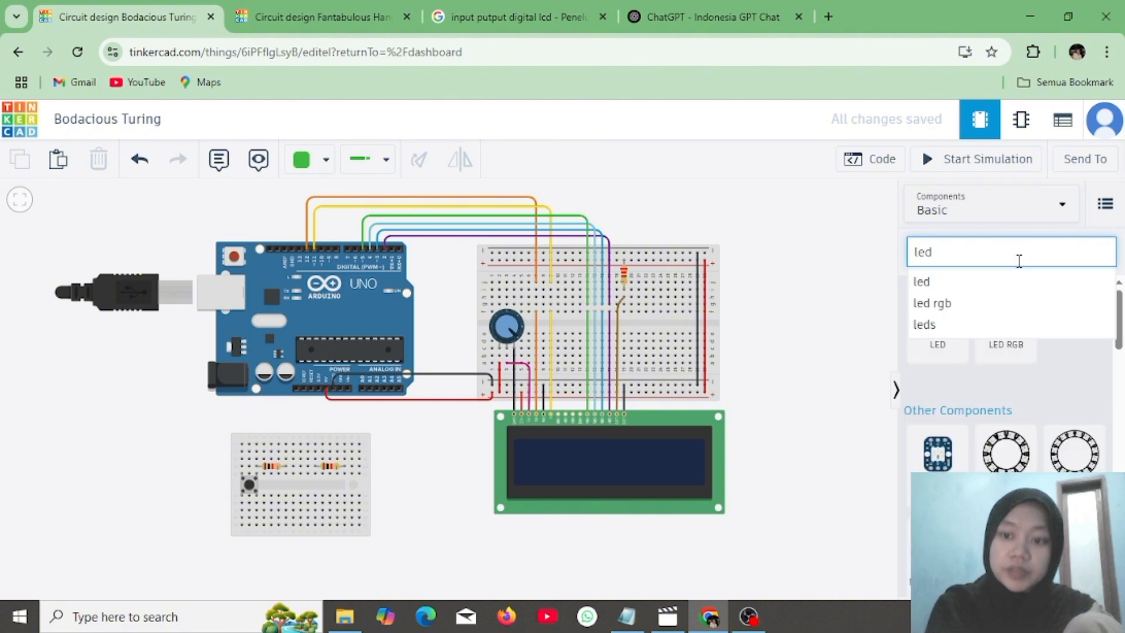
{"action": "left_click_drag", "start_coordinate": [940, 351], "coordinate": [614, 416]}
{"action": "left_click", "coordinate": [614, 416]}
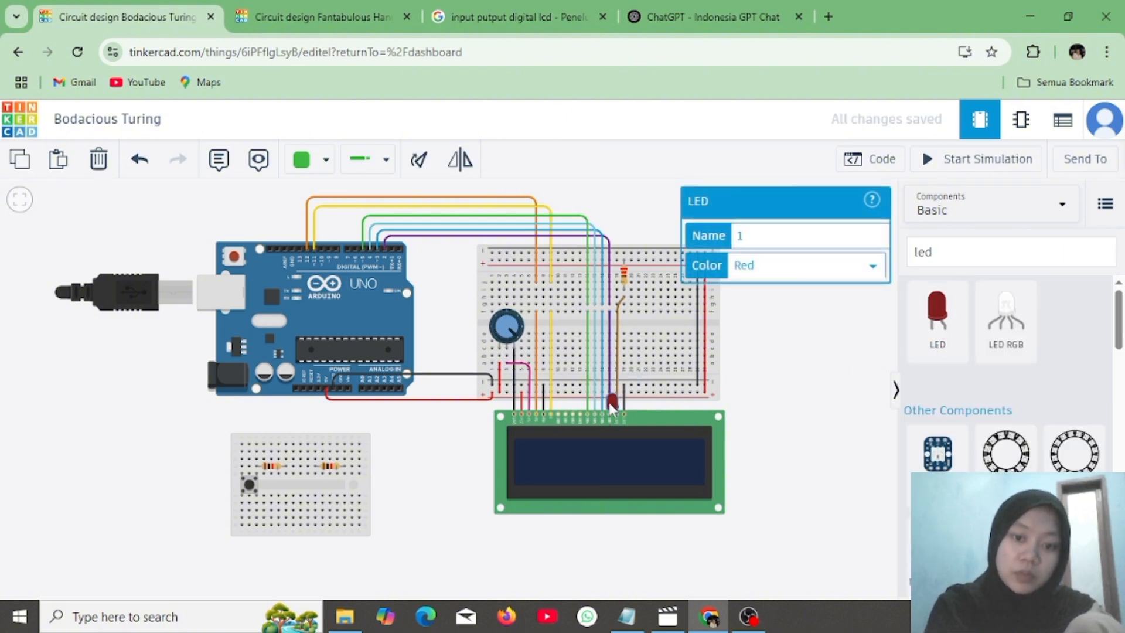
{"action": "left_click", "coordinate": [610, 406]}
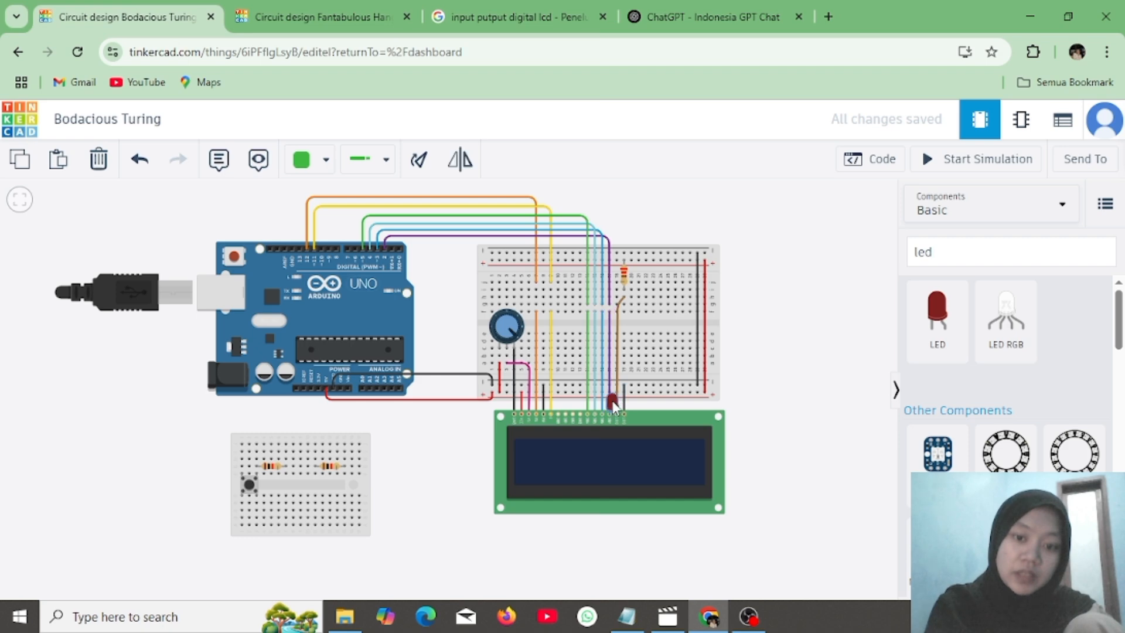
{"action": "left_click_drag", "start_coordinate": [612, 402], "coordinate": [312, 450]}
{"action": "left_click", "coordinate": [424, 468]}
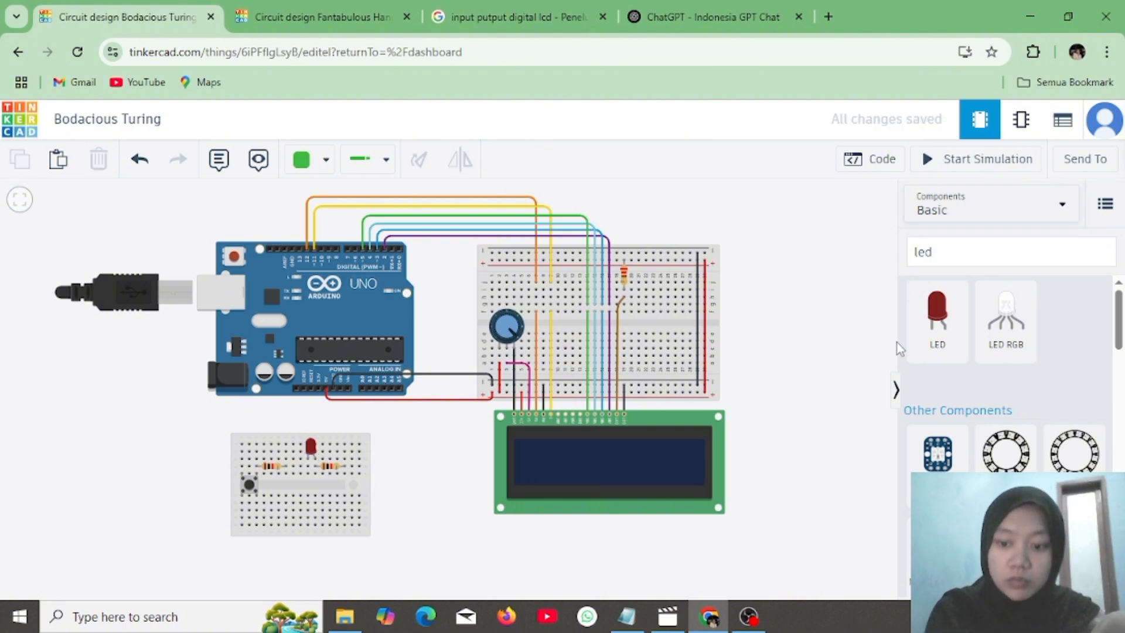
Set the mini breadboard's right resistor to 220 Ω and check the resistance of the left one
{"action": "left_click", "coordinate": [326, 471]}
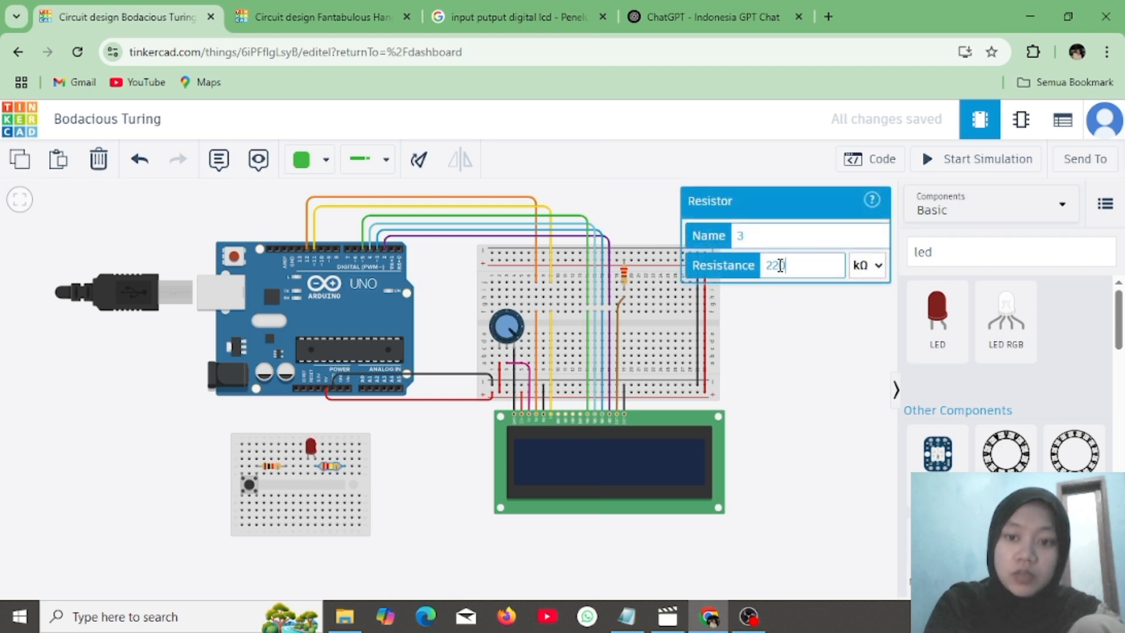
{"action": "left_click", "coordinate": [865, 270]}
{"action": "left_click", "coordinate": [857, 387]}
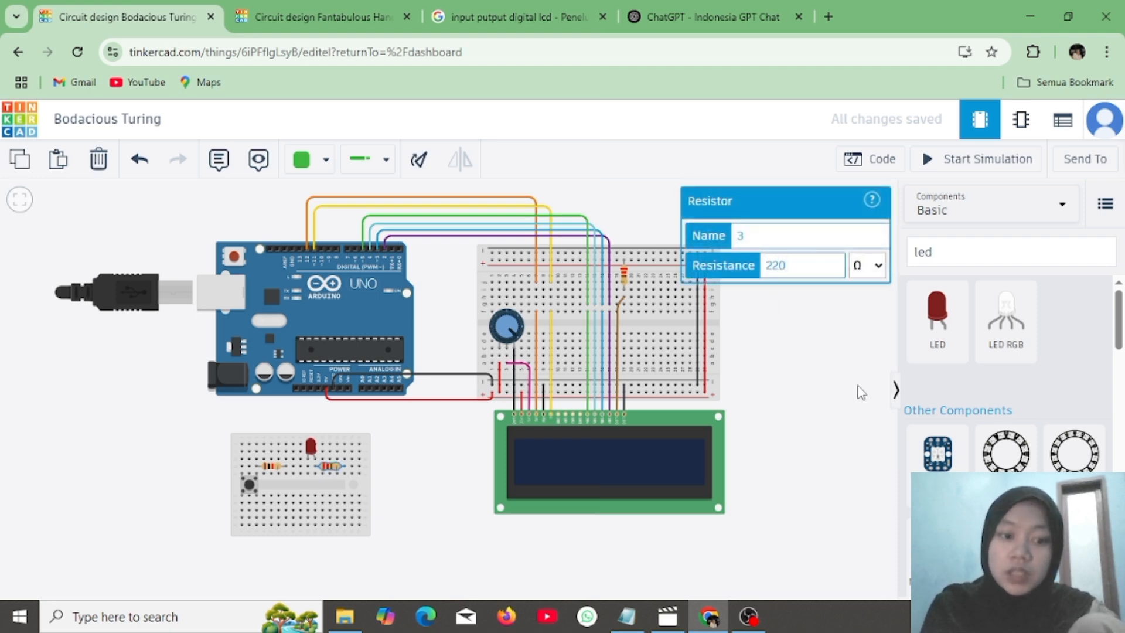
{"action": "left_click", "coordinate": [307, 467]}
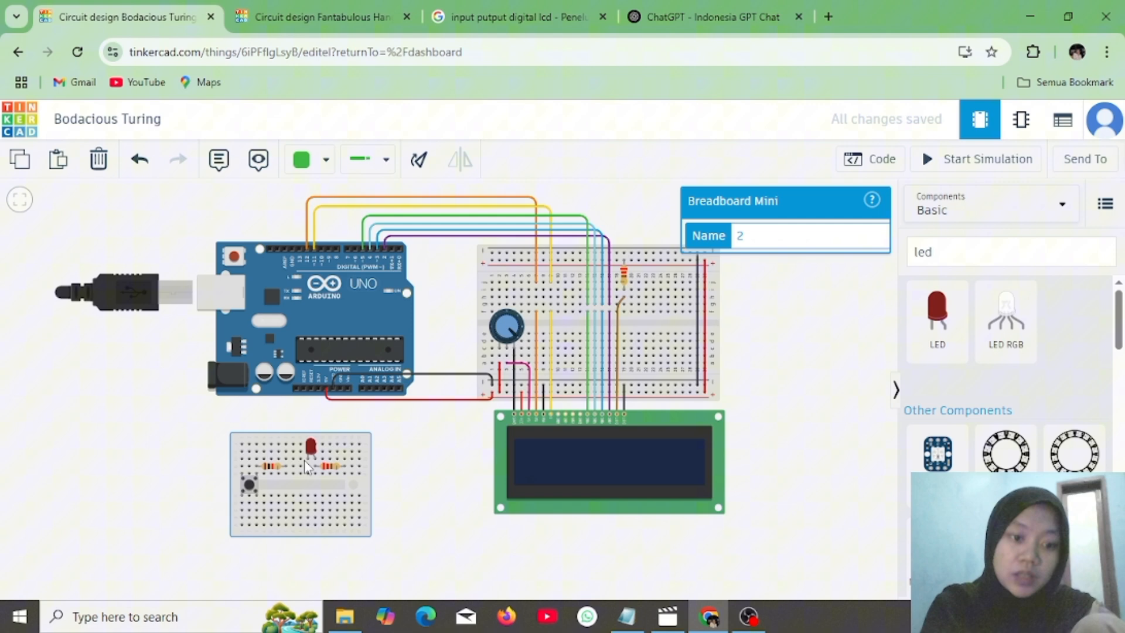
{"action": "left_click", "coordinate": [273, 468]}
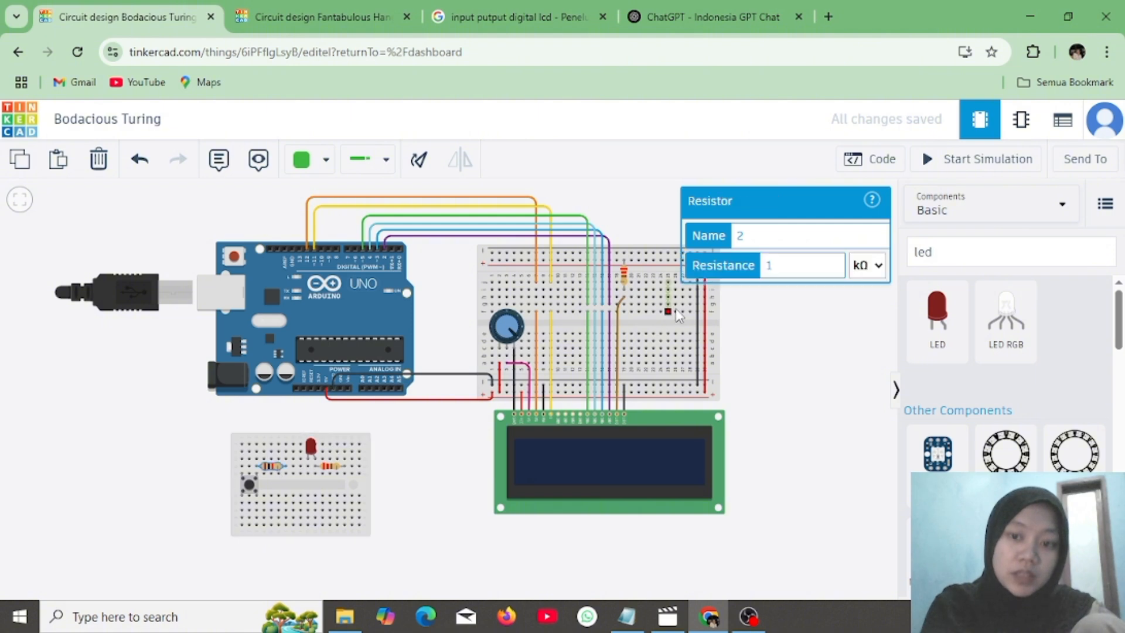
{"action": "left_click", "coordinate": [834, 346]}
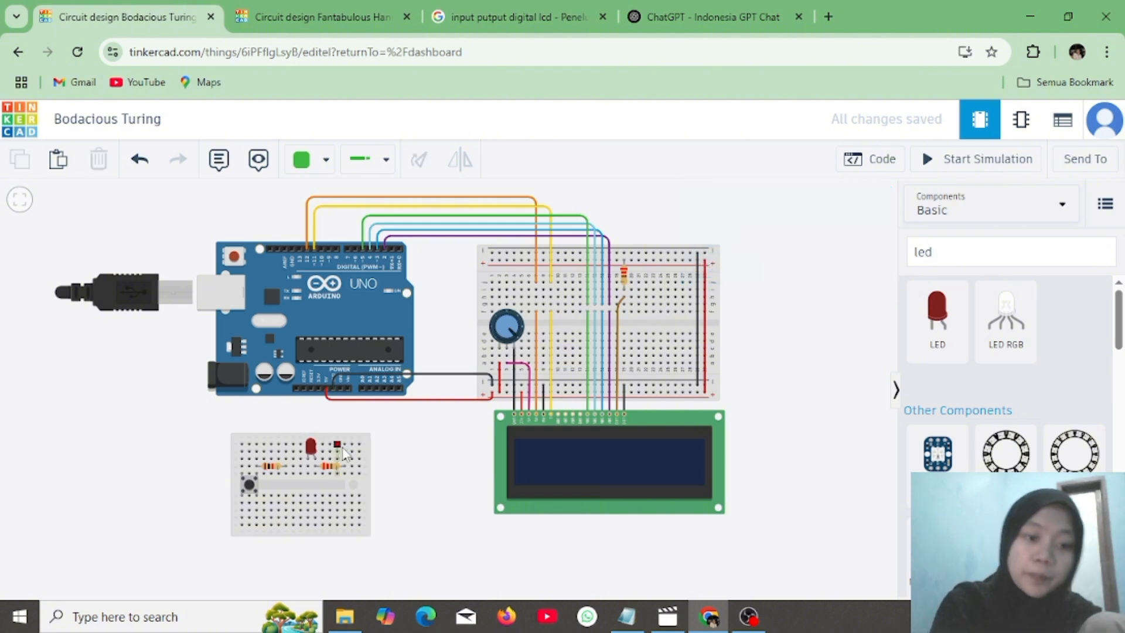
Route a red wire from the pushbutton's lower-left terminal column around the mini breadboard to the Arduino's 5V pin
{"action": "left_click", "coordinate": [325, 160]}
{"action": "left_click", "coordinate": [328, 241]}
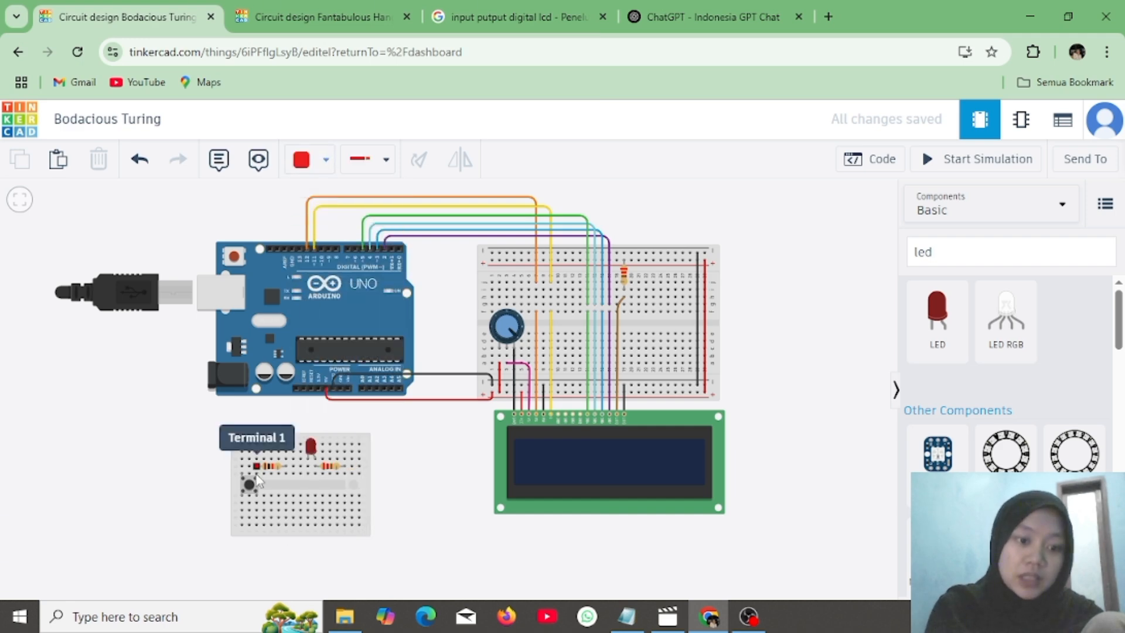
{"action": "left_click", "coordinate": [242, 502]}
{"action": "left_click", "coordinate": [216, 501]}
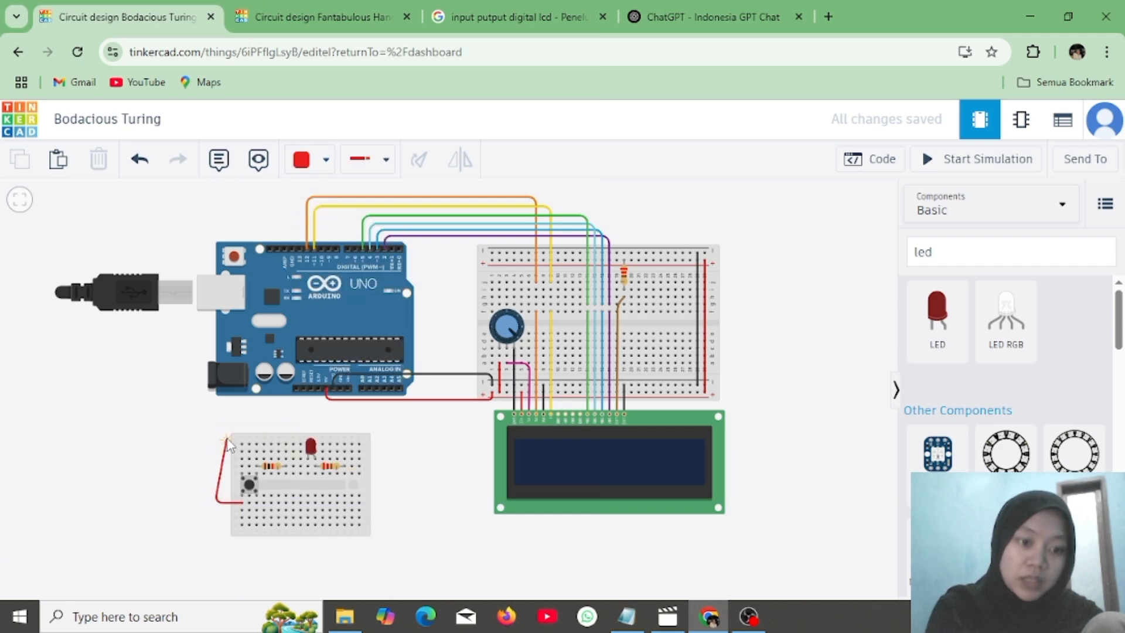
{"action": "left_click", "coordinate": [215, 410]}
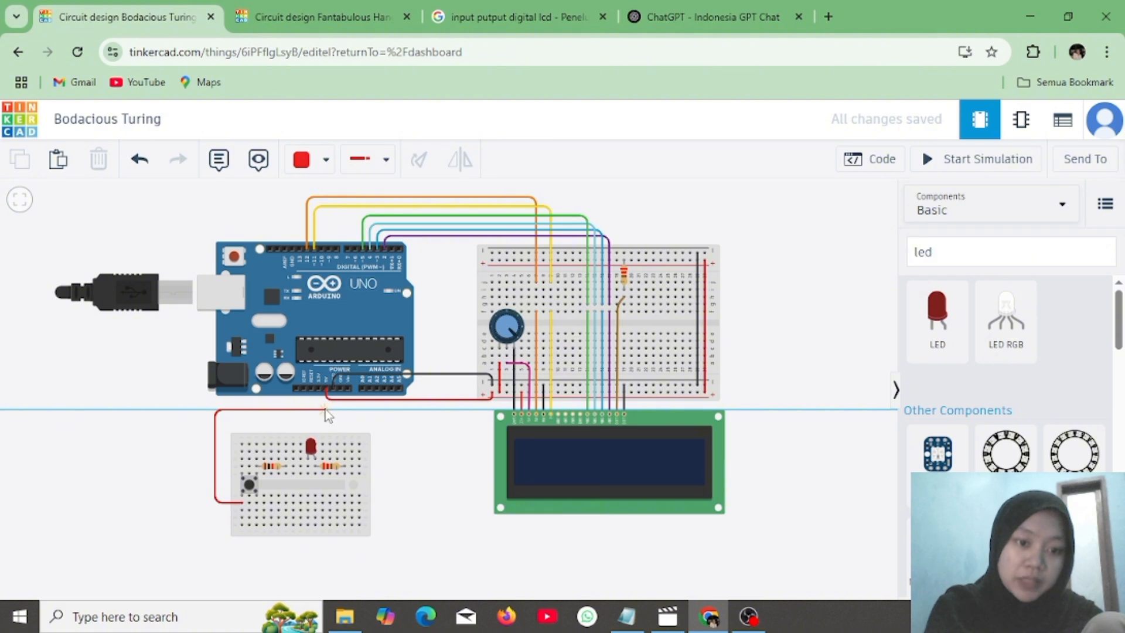
{"action": "left_click", "coordinate": [325, 409]}
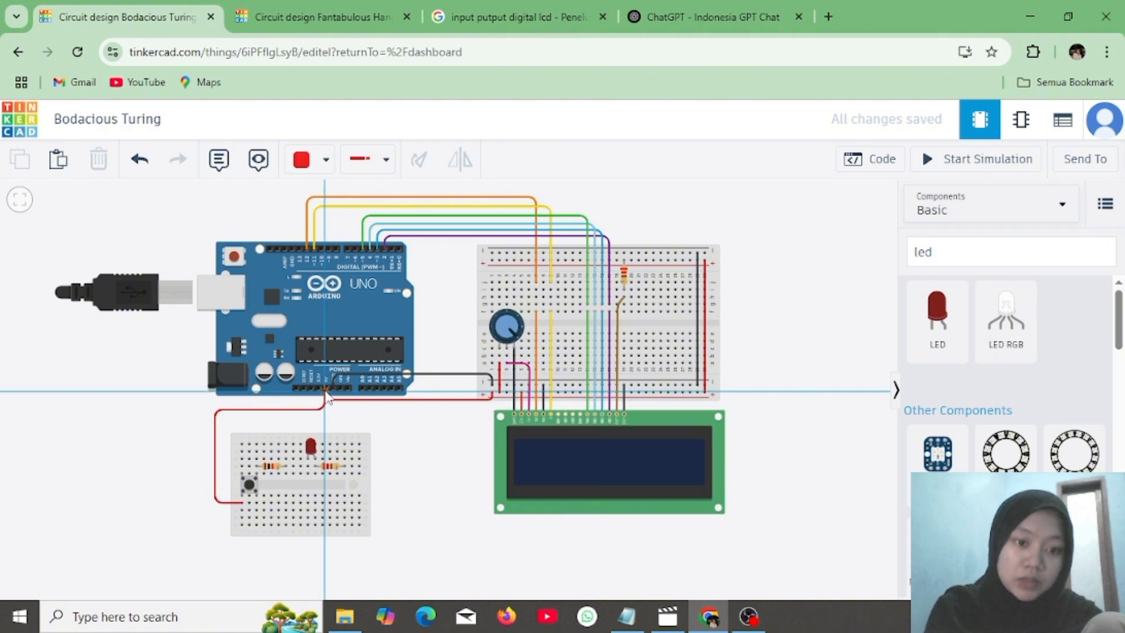
{"action": "left_click", "coordinate": [326, 390]}
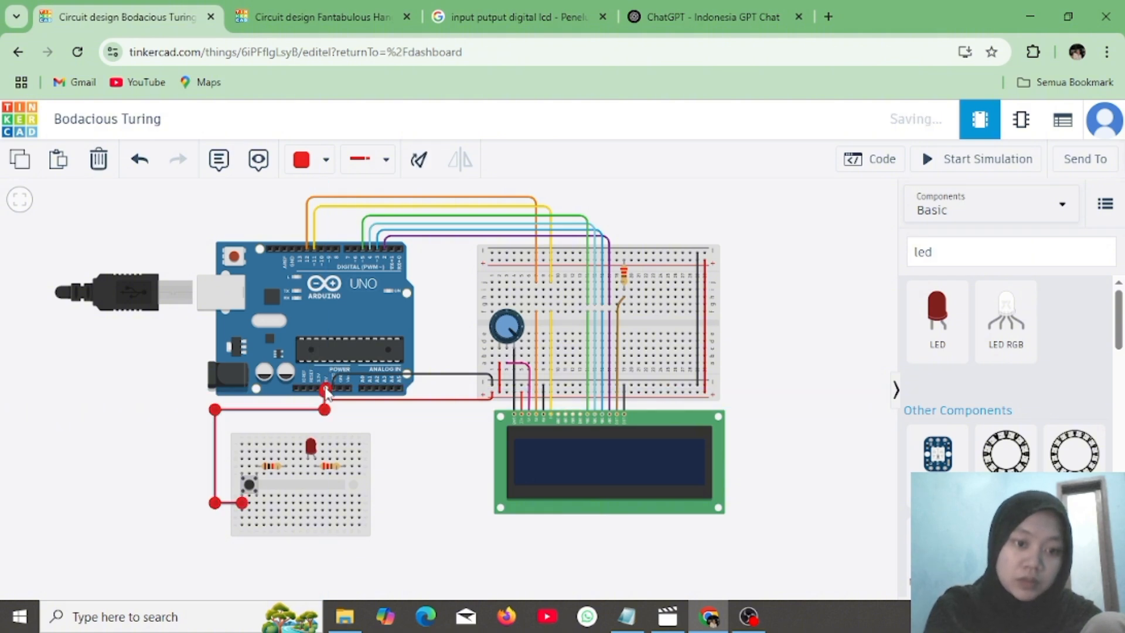
Route a green wire from the left resistor's pushbutton-side column to the Arduino's A0 pin and straighten its last bend
{"action": "left_click", "coordinate": [306, 168]}
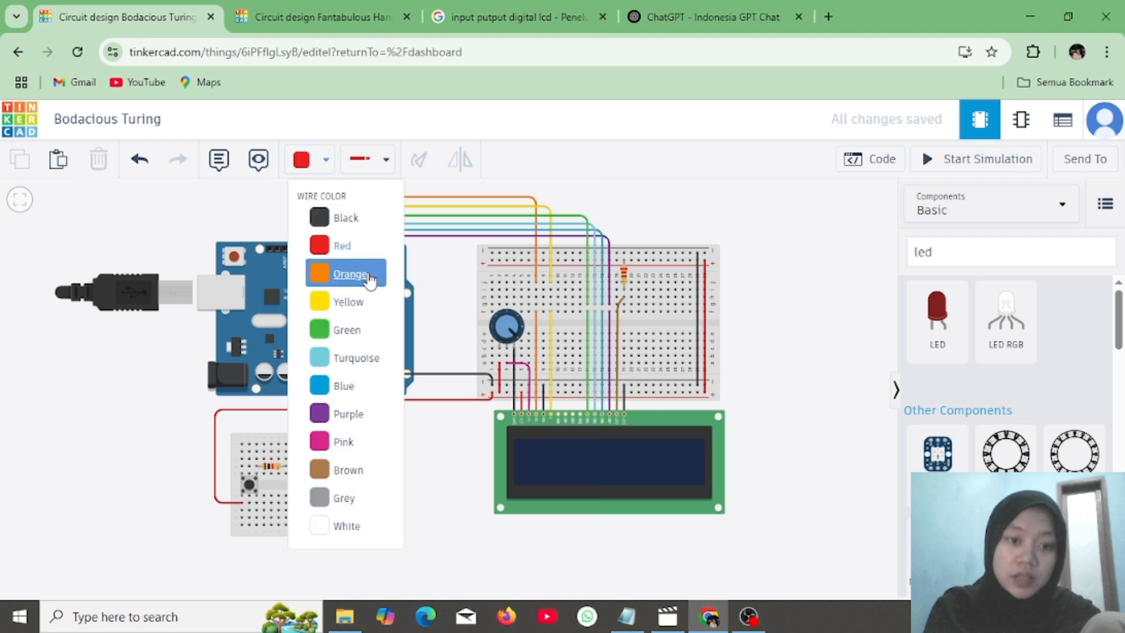
{"action": "left_click", "coordinate": [352, 331]}
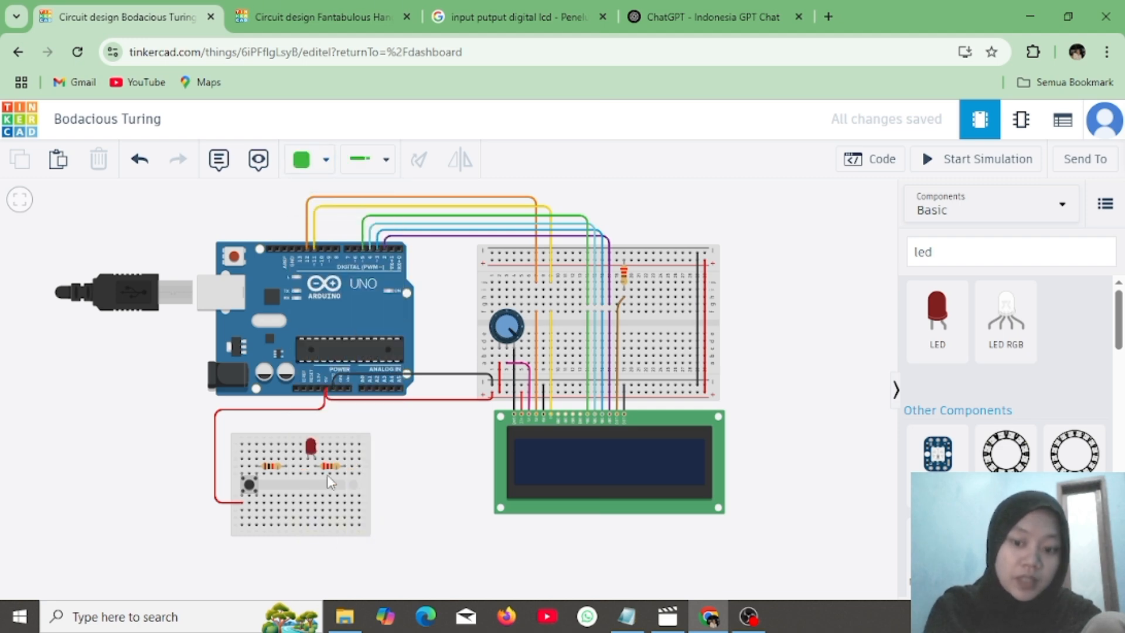
{"action": "left_click", "coordinate": [256, 468]}
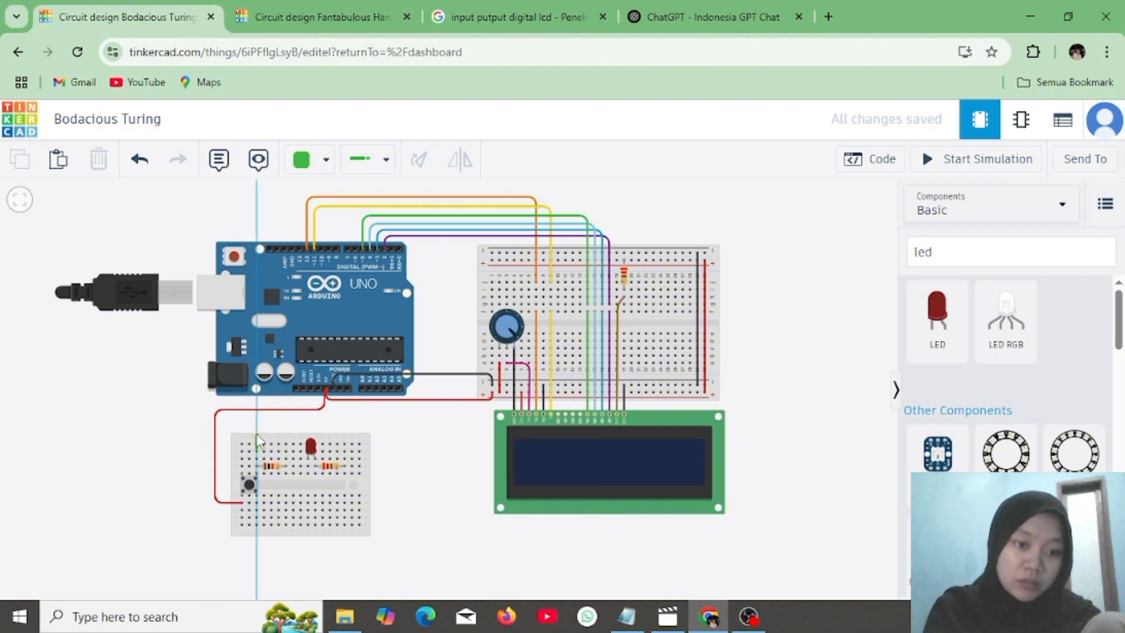
{"action": "left_click", "coordinate": [258, 416]}
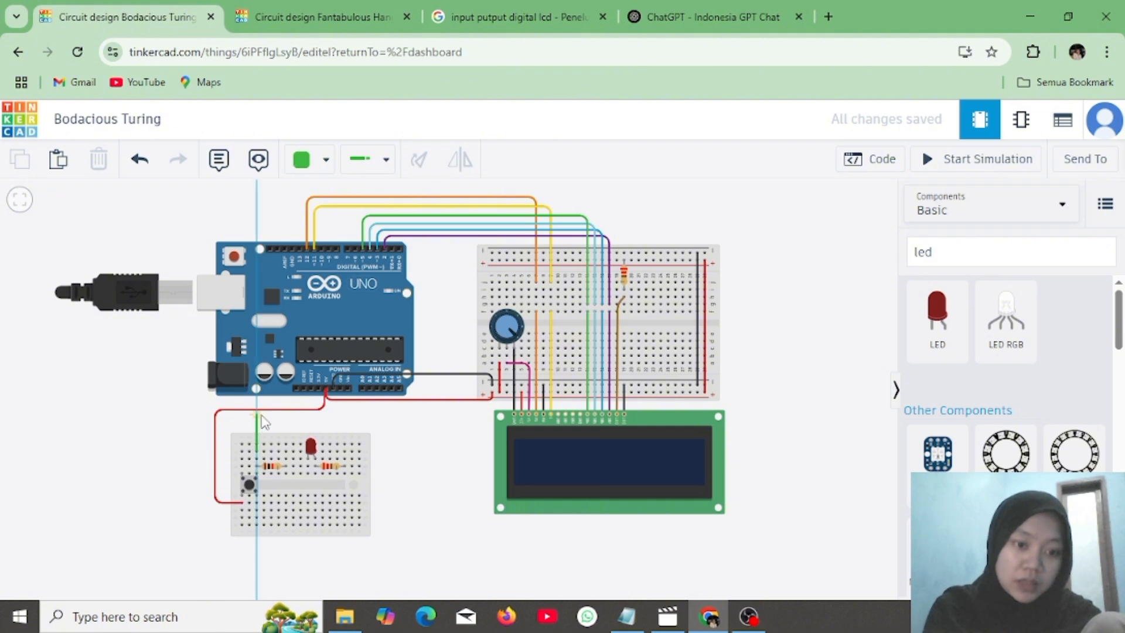
{"action": "left_click", "coordinate": [356, 414]}
{"action": "left_click", "coordinate": [363, 388]}
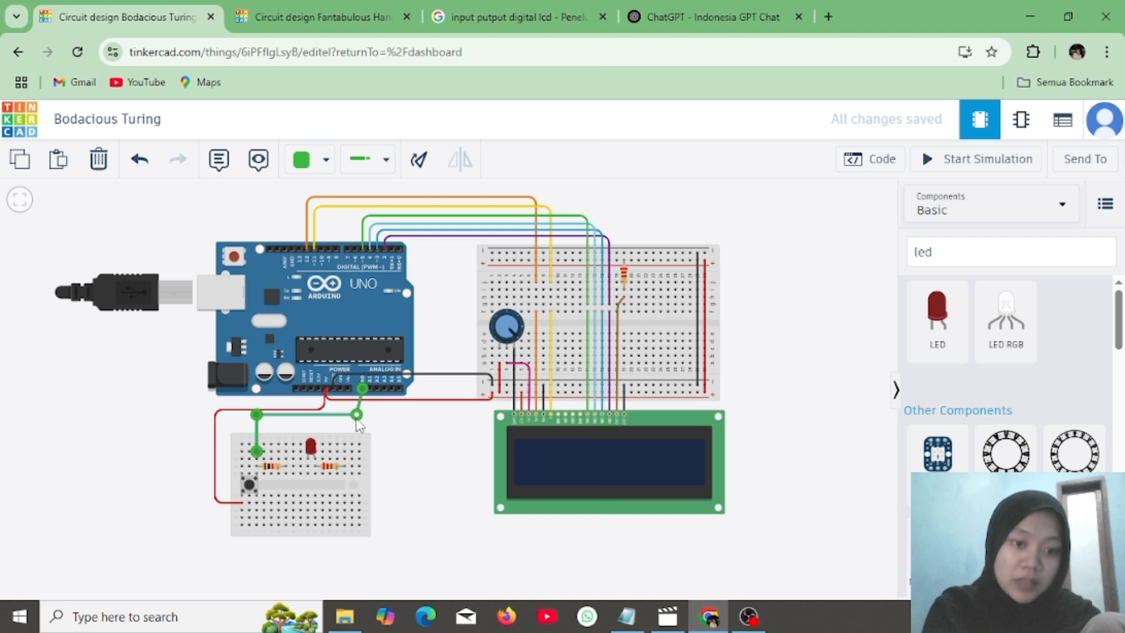
{"action": "left_click_drag", "start_coordinate": [356, 414], "coordinate": [363, 415]}
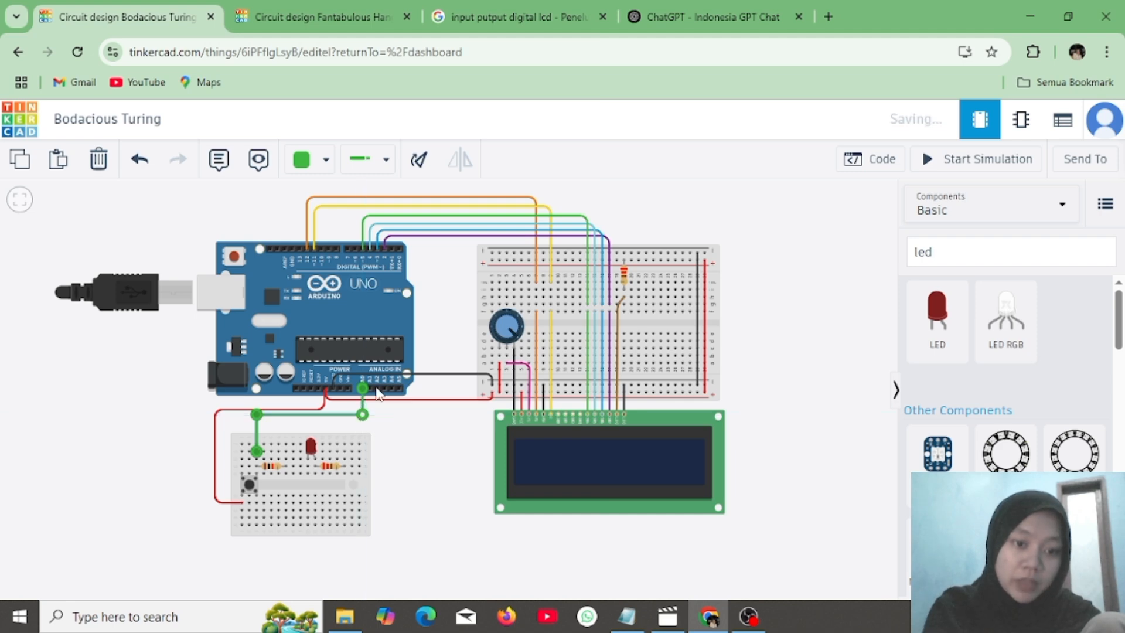
Route a black wire from the left resistor's LED-side column to the mini breadboard's lower half, in line with the LED's left leg
{"action": "left_click", "coordinate": [411, 447]}
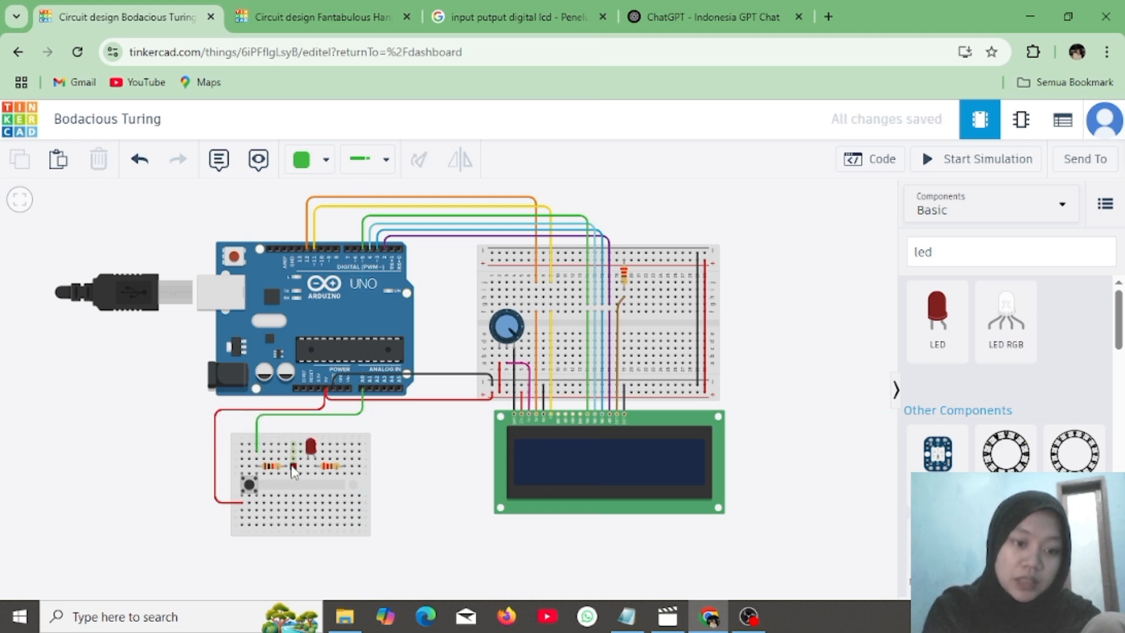
{"action": "left_click", "coordinate": [325, 159]}
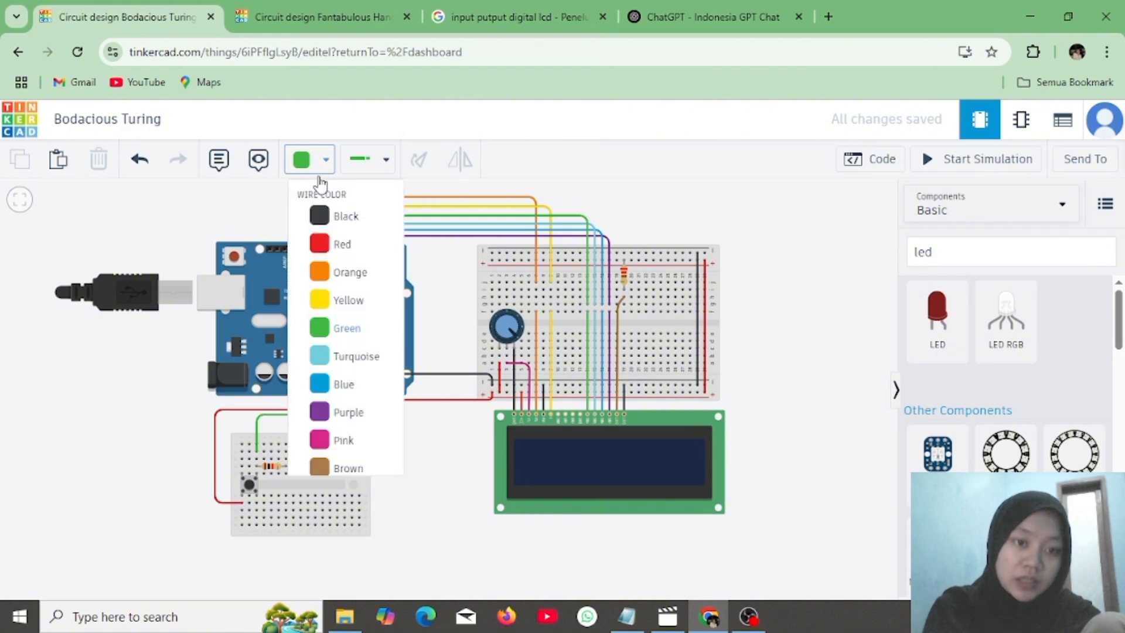
{"action": "left_click", "coordinate": [343, 229]}
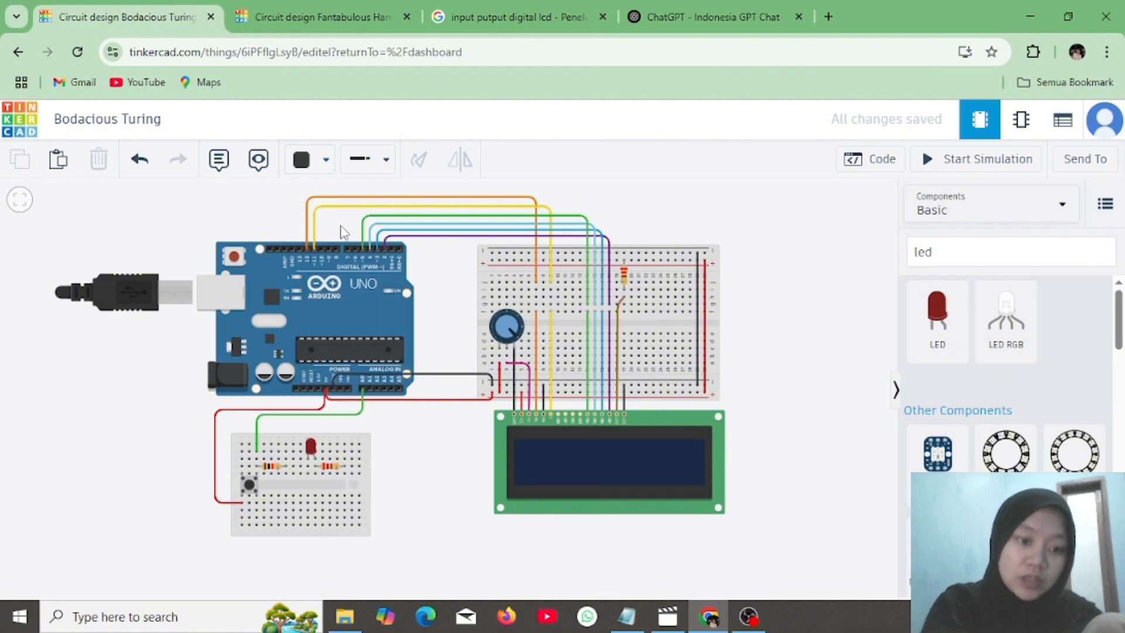
{"action": "left_click", "coordinate": [287, 476]}
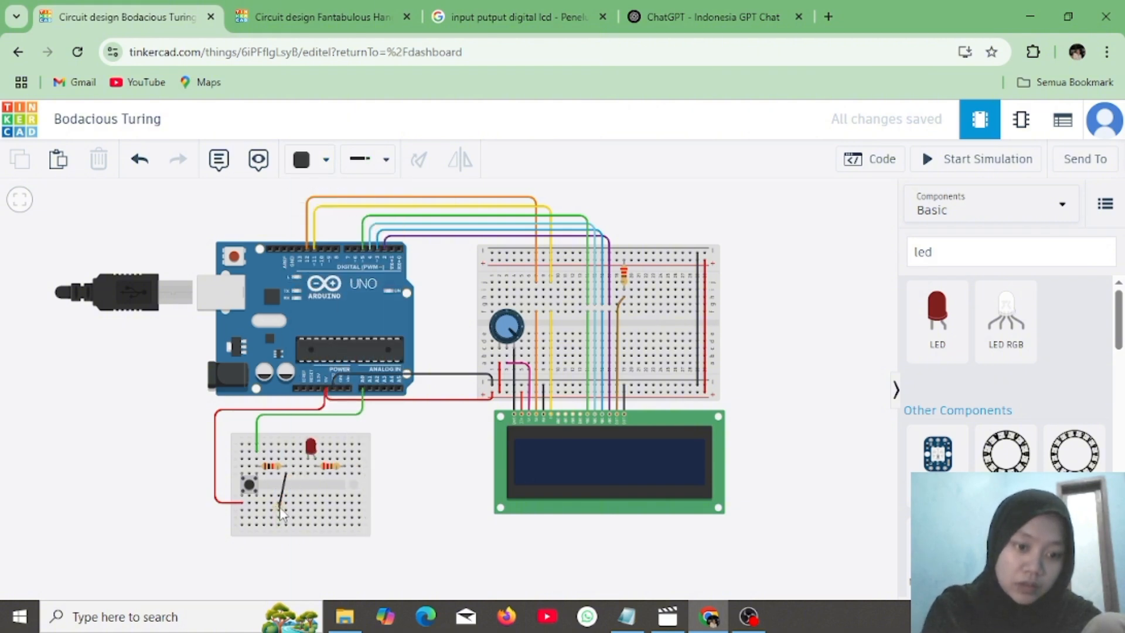
{"action": "left_click", "coordinate": [287, 529]}
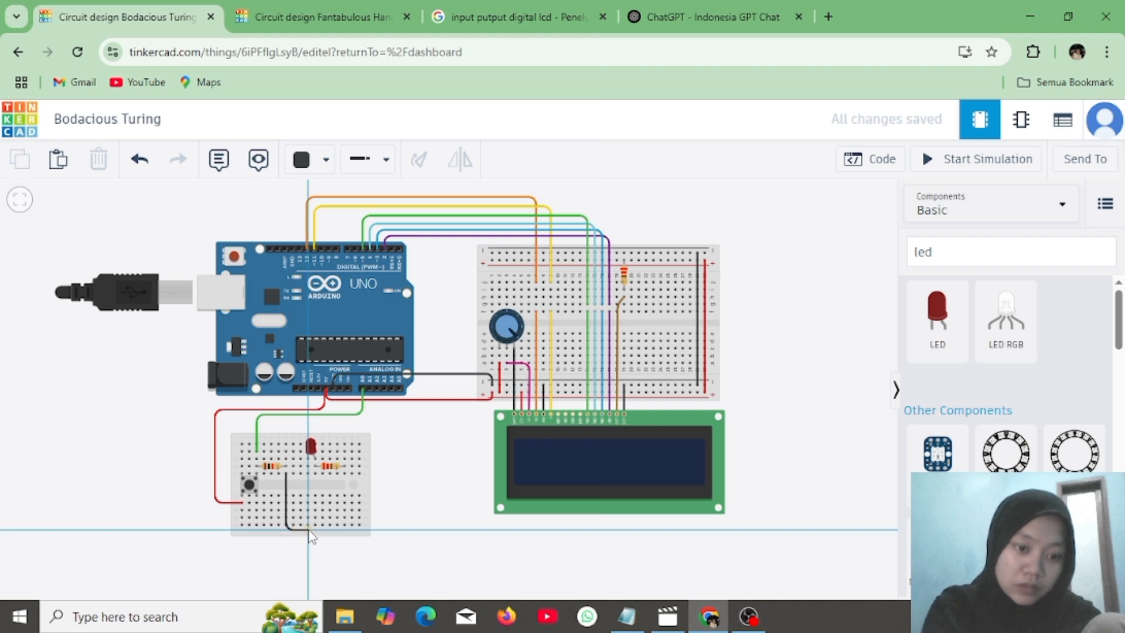
{"action": "left_click", "coordinate": [308, 526]}
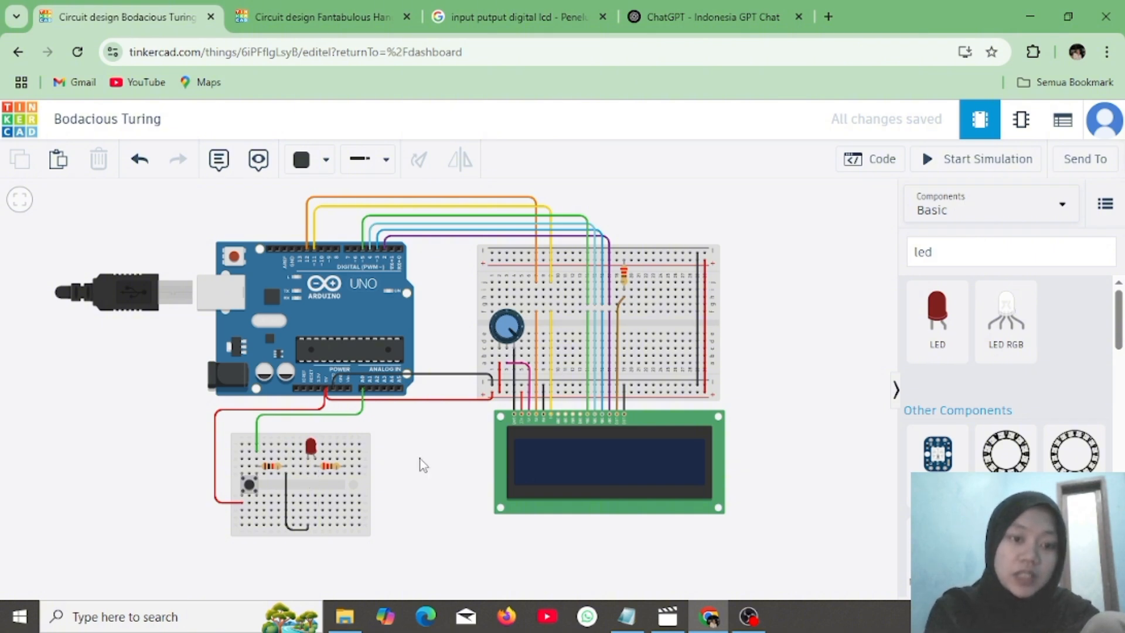
Route a green wire from the right resistor's outer column on the mini breadboard to the Arduino's A1 pin
{"action": "left_click", "coordinate": [306, 158]}
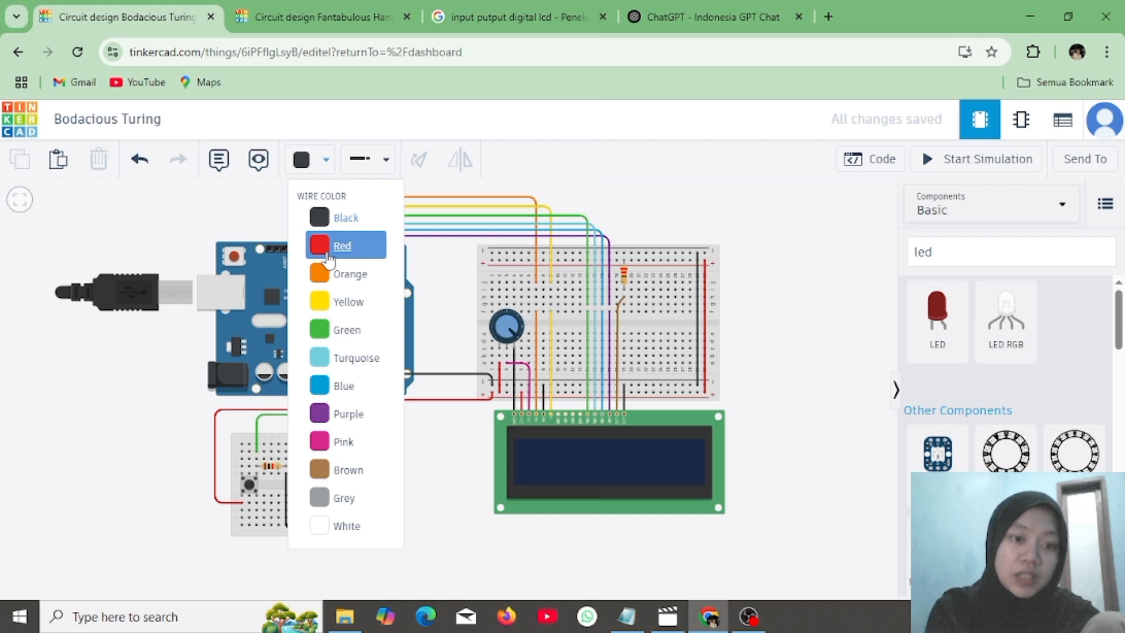
{"action": "left_click", "coordinate": [347, 330]}
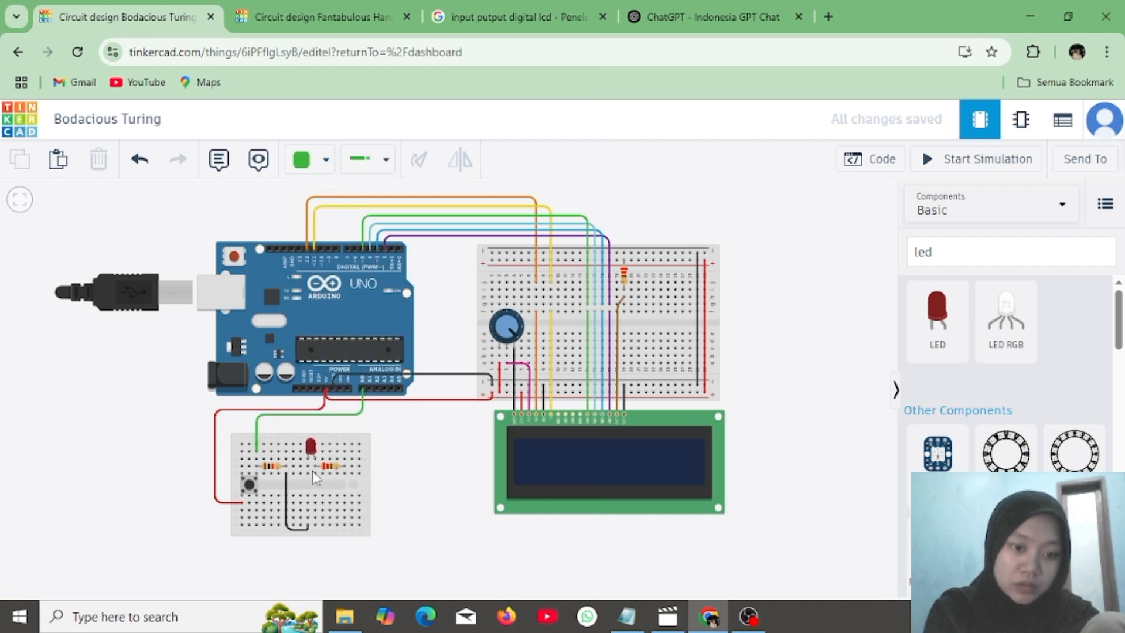
{"action": "left_click", "coordinate": [343, 445]}
{"action": "left_click", "coordinate": [345, 423]}
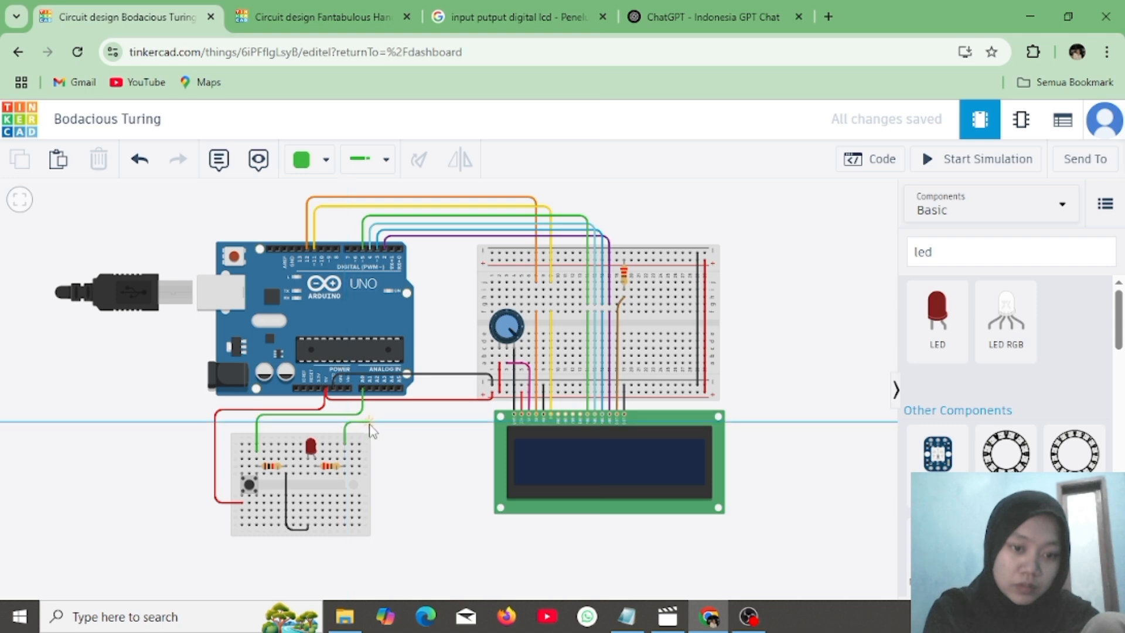
{"action": "left_click", "coordinate": [369, 422]}
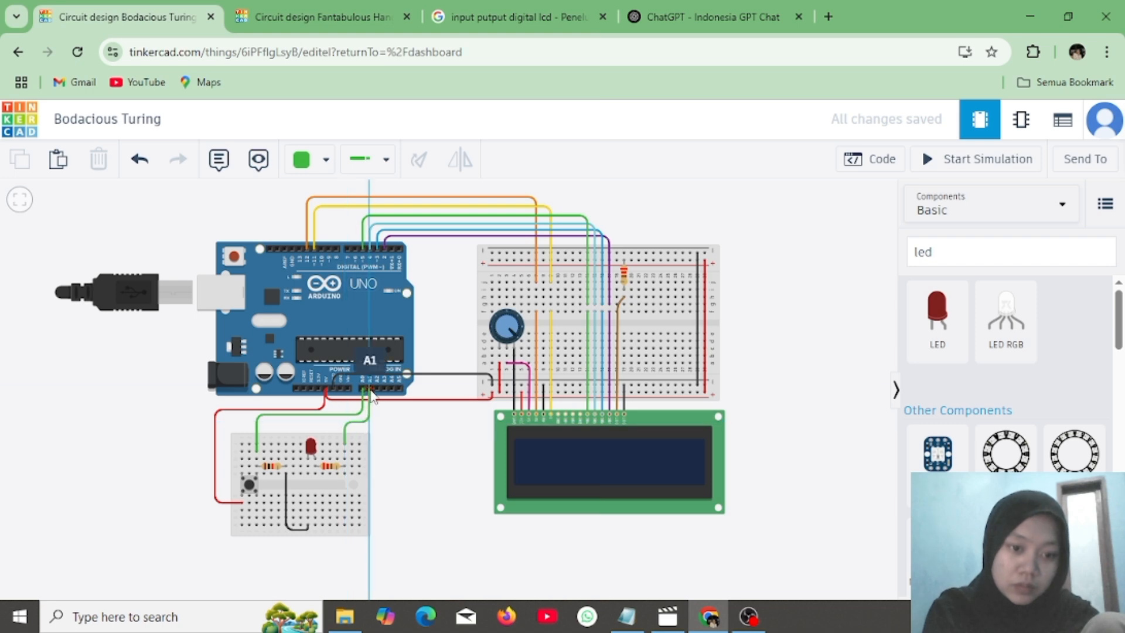
{"action": "left_click", "coordinate": [369, 388]}
{"action": "left_click", "coordinate": [401, 492]}
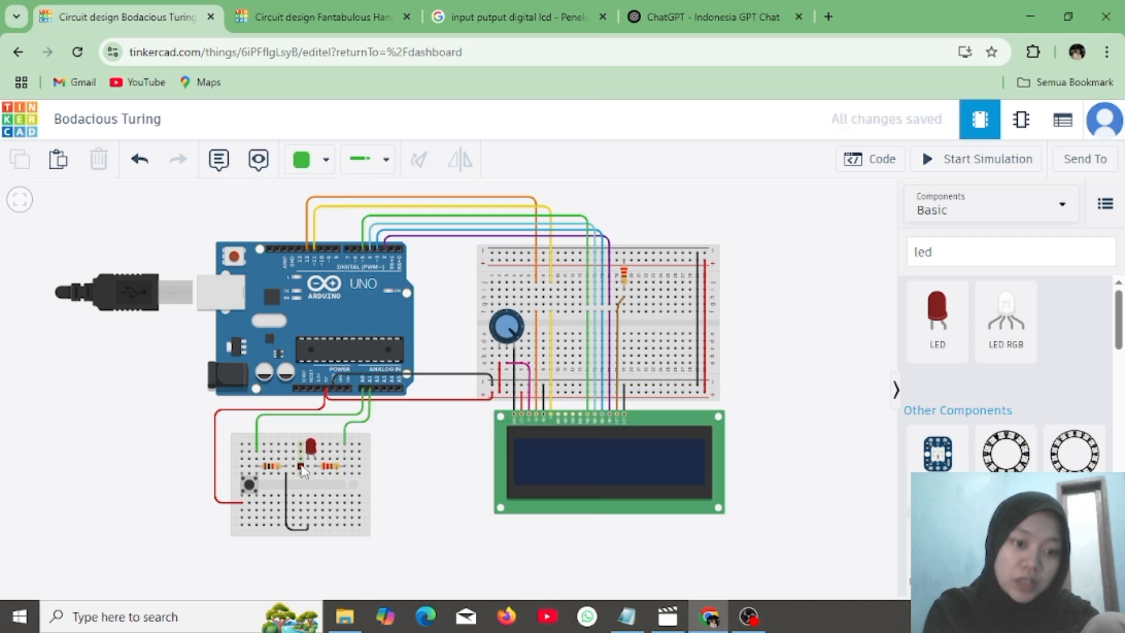
Connect the LED's left leg column across the mini breadboard's centre gap to the lower half with a black wire
{"action": "left_click", "coordinate": [326, 160]}
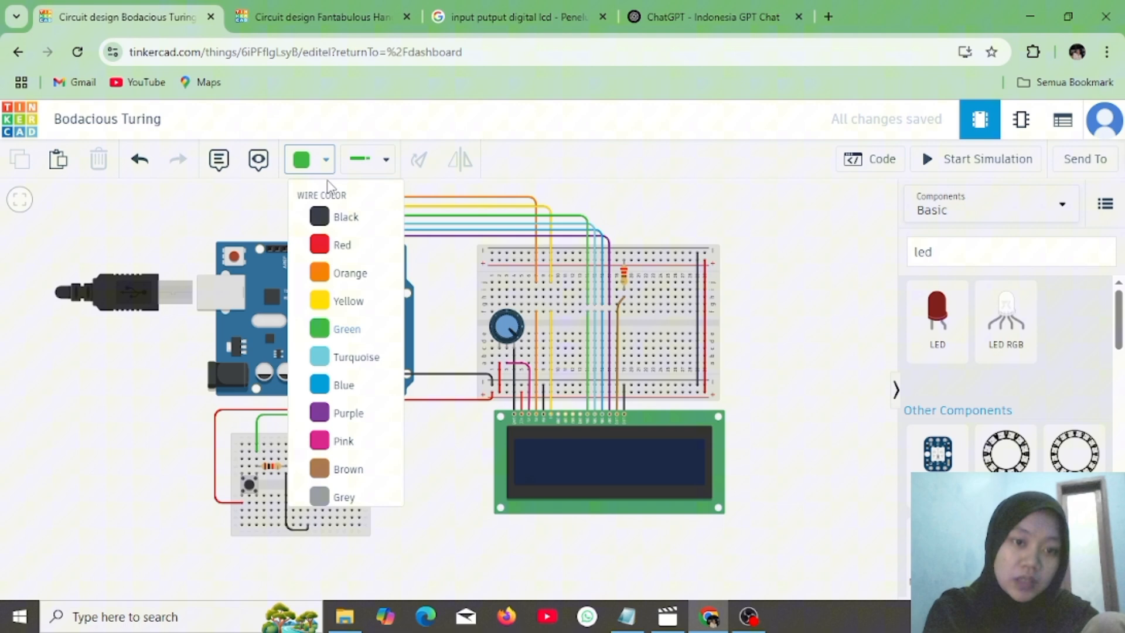
{"action": "left_click", "coordinate": [335, 223]}
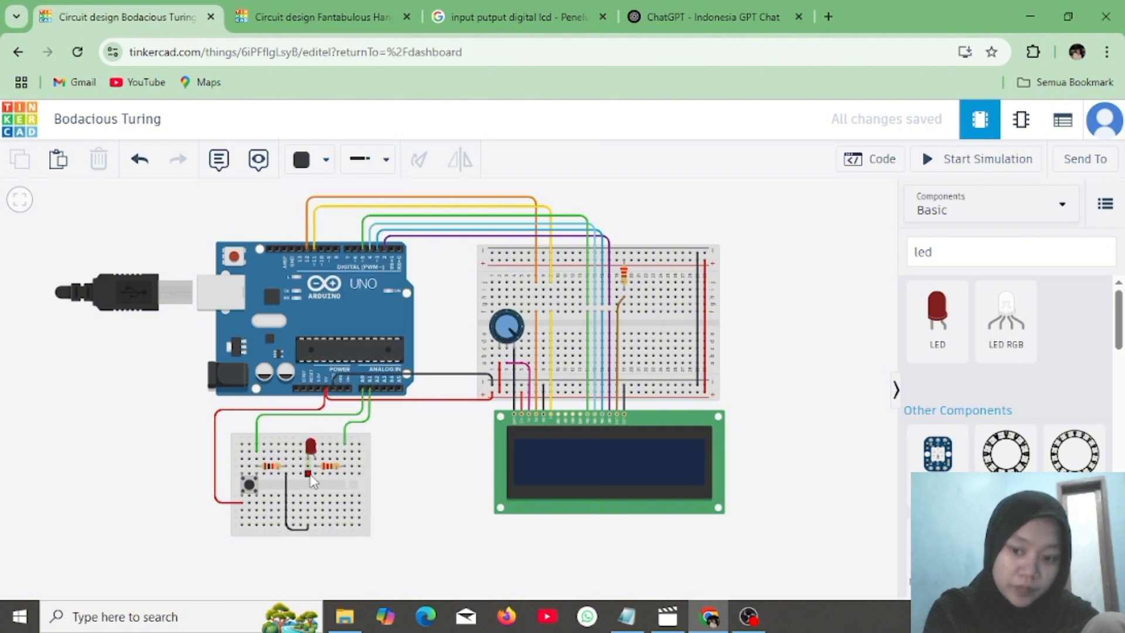
{"action": "left_click", "coordinate": [308, 474]}
{"action": "left_click", "coordinate": [308, 495]}
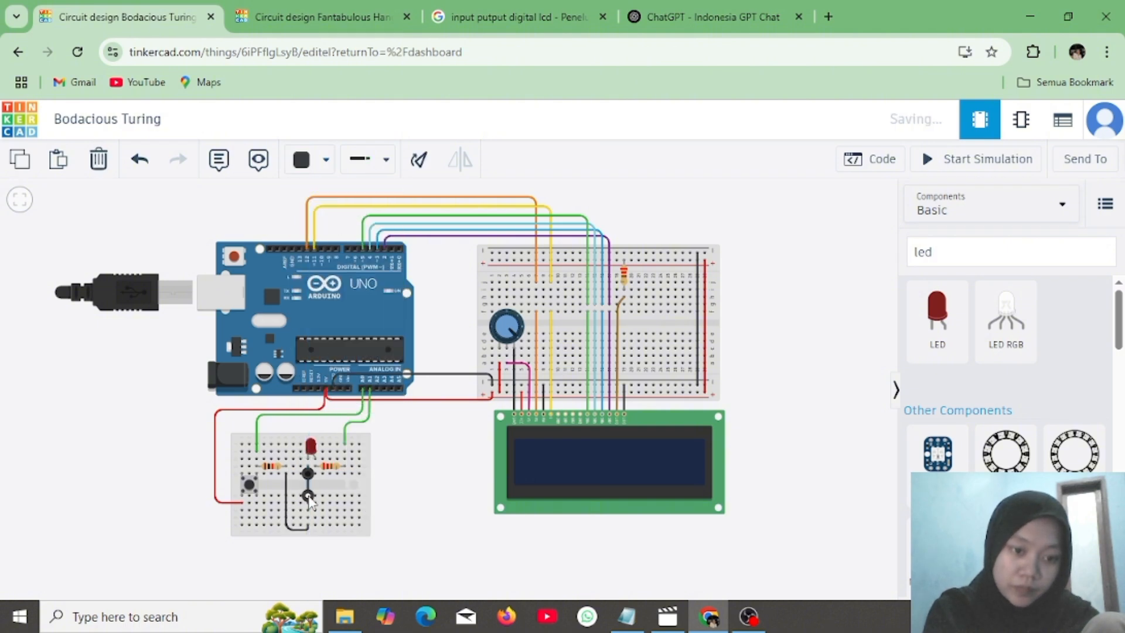
Route a black wire from the lower-half column below the LED's left leg to the large breadboard's upper negative rail
{"action": "left_click", "coordinate": [308, 509]}
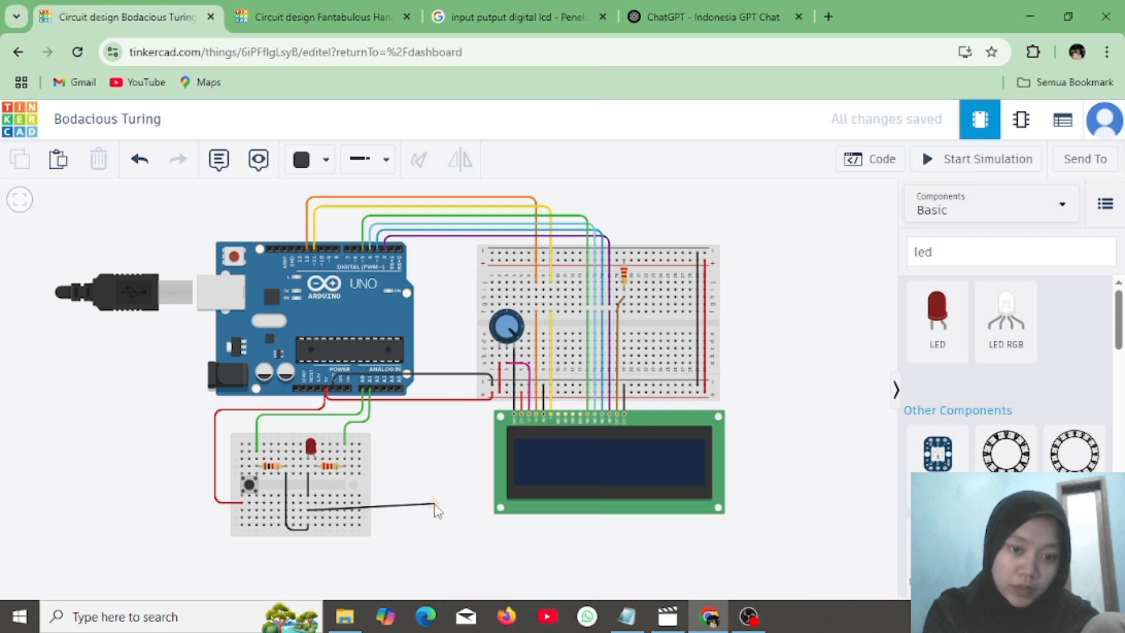
{"action": "left_click", "coordinate": [435, 510]}
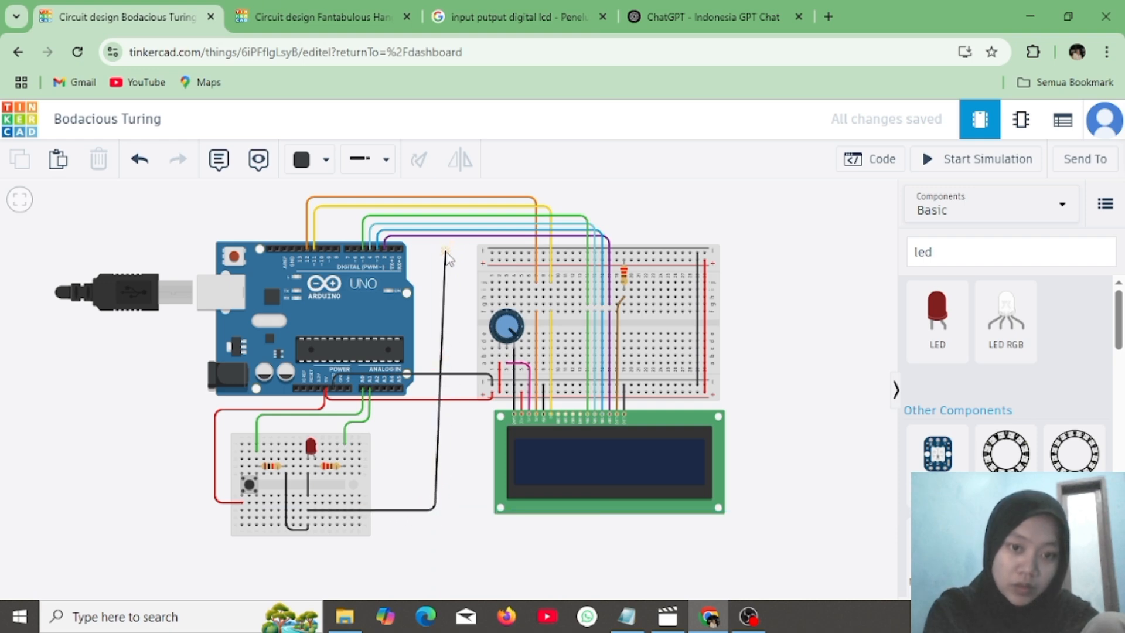
{"action": "left_click", "coordinate": [492, 253]}
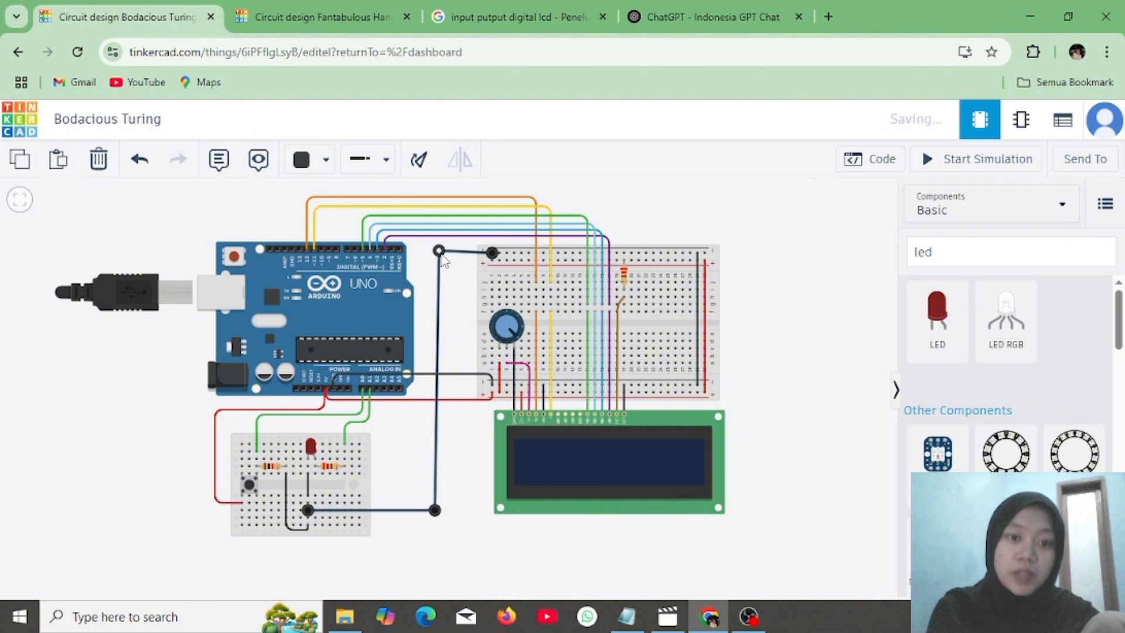
{"action": "left_click", "coordinate": [716, 187]}
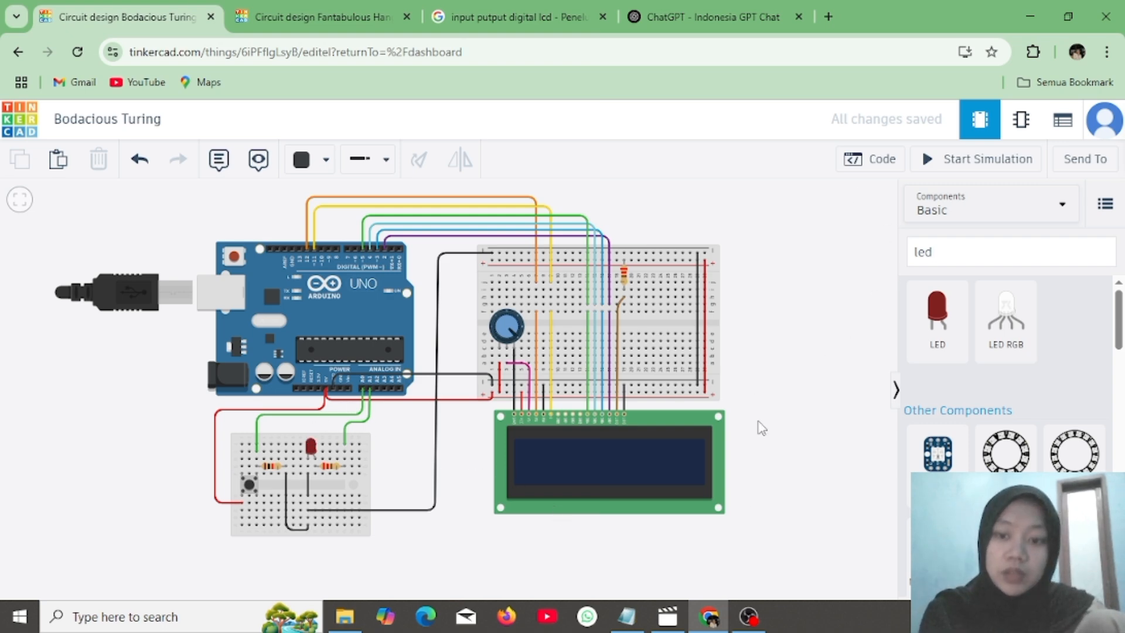
Switch to Notepad, copy the entire Arduino sketch, and return to the Tinkercad circuit
{"action": "left_click", "coordinate": [642, 627]}
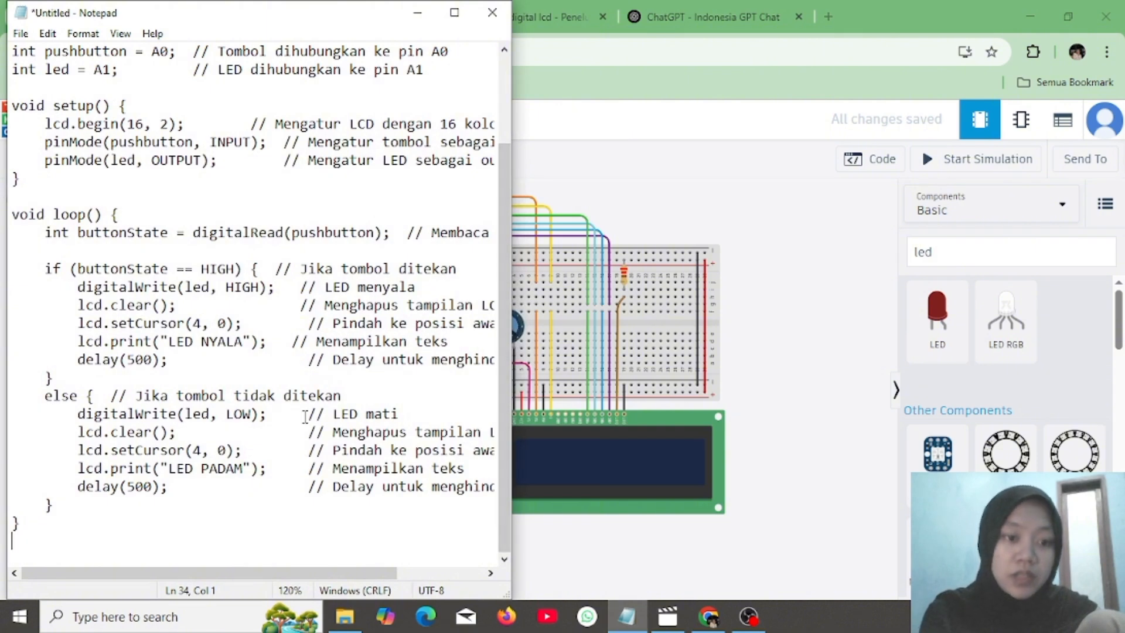
{"action": "key", "text": "ctrl+a"}
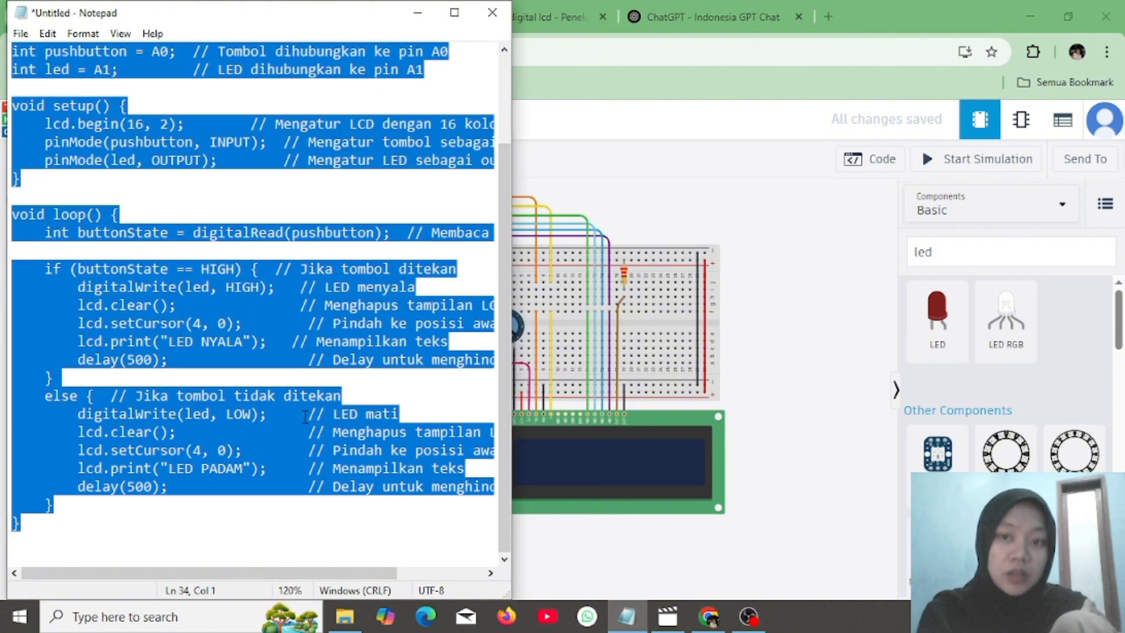
{"action": "left_click", "coordinate": [762, 194]}
Open the Arduino's code and switch the editor from Blocks to Text, accepting the loss of the blocks
{"action": "left_click", "coordinate": [885, 167]}
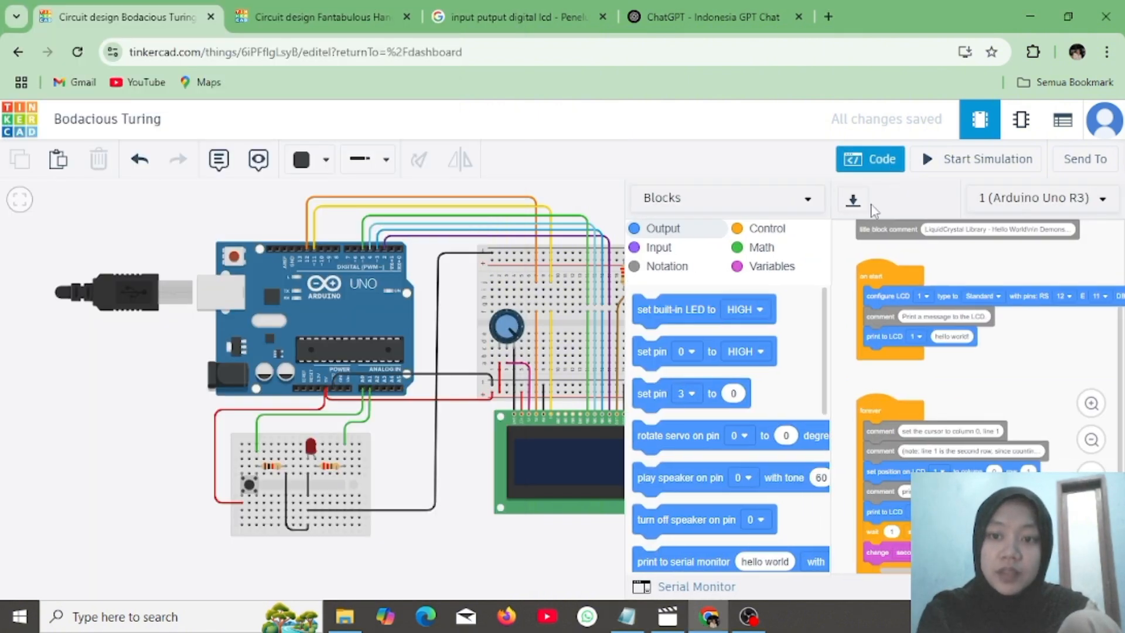
{"action": "left_click", "coordinate": [807, 198]}
{"action": "left_click", "coordinate": [778, 263]}
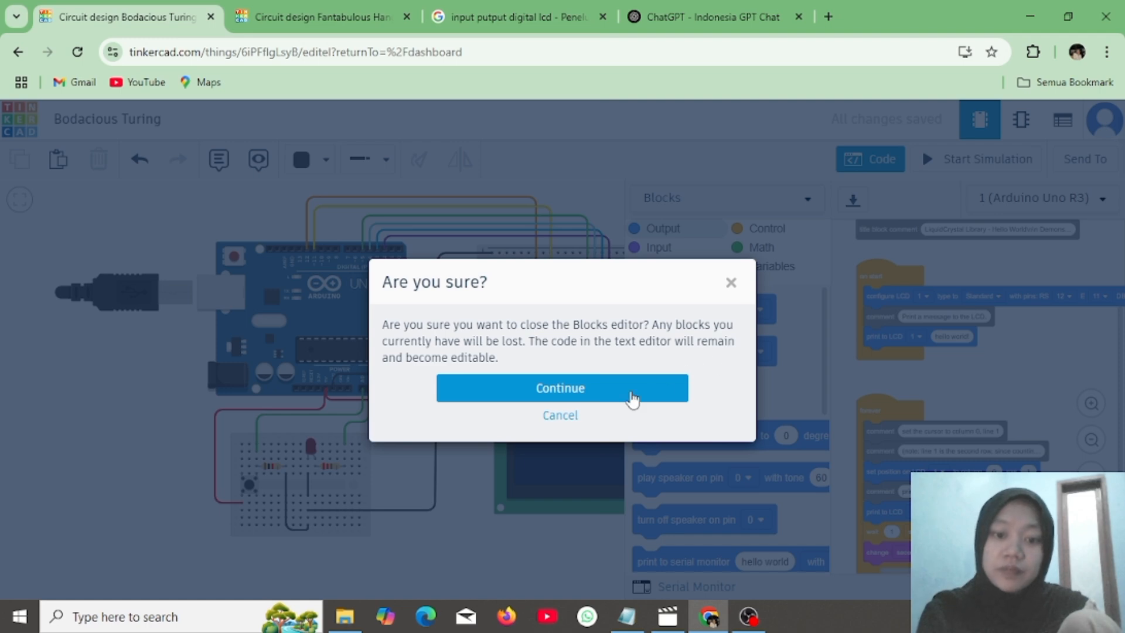
{"action": "left_click", "coordinate": [630, 396]}
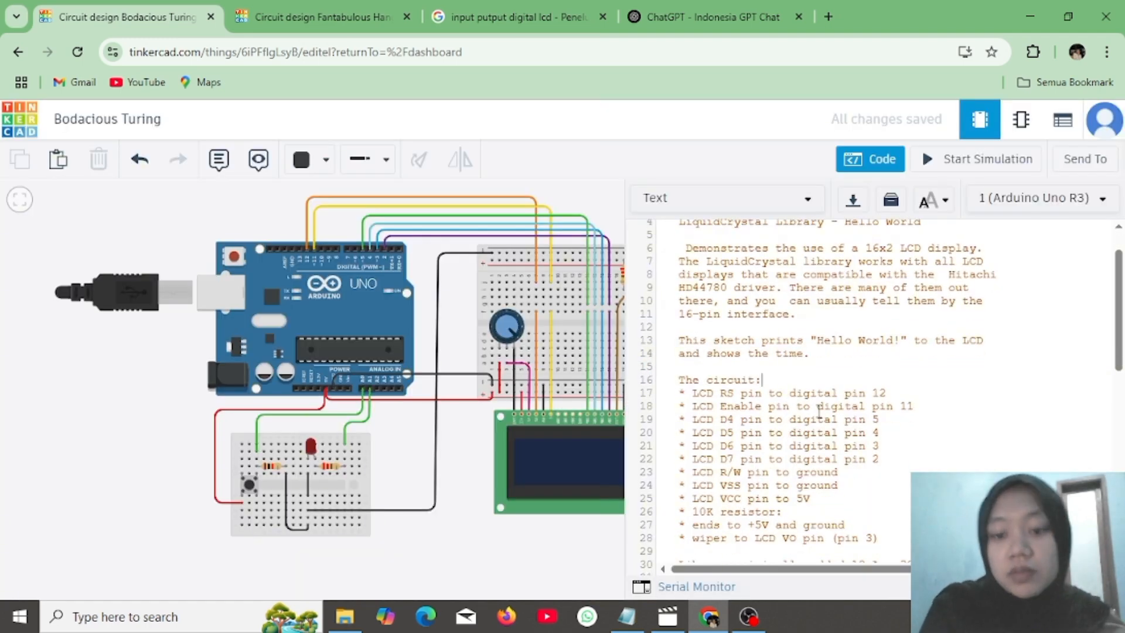
Delete all of the LiquidCrystal Hello World example code and paste the copied sketch in its place
{"action": "scroll", "coordinate": [821, 410], "scroll_direction": "down", "scroll_amount": 1}
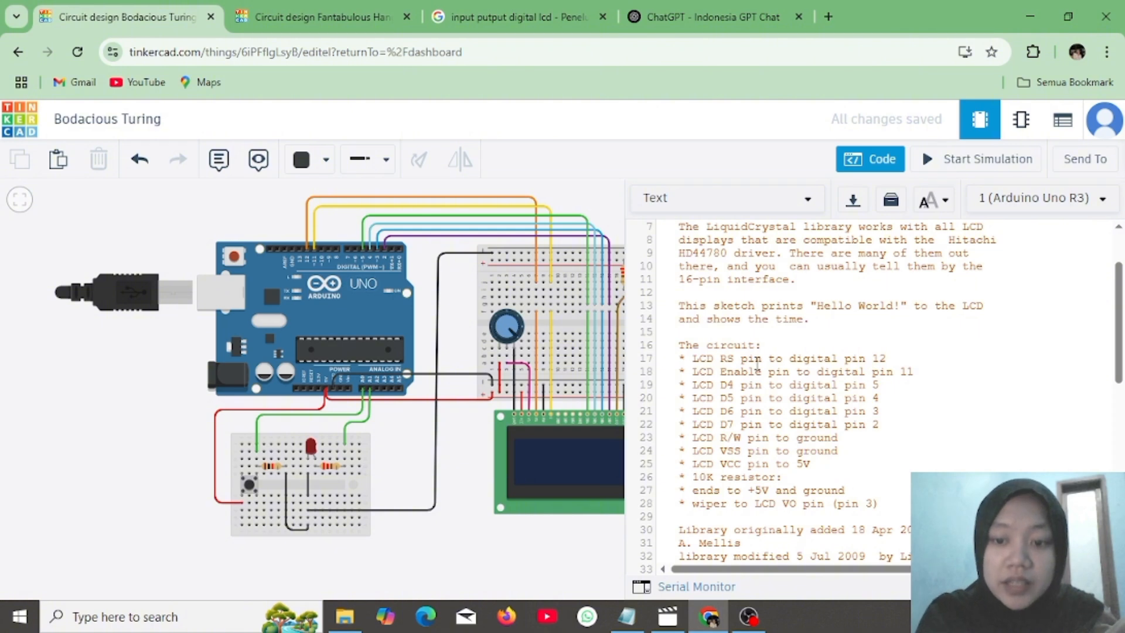
{"action": "left_click_drag", "start_coordinate": [539, 537], "coordinate": [449, 560]}
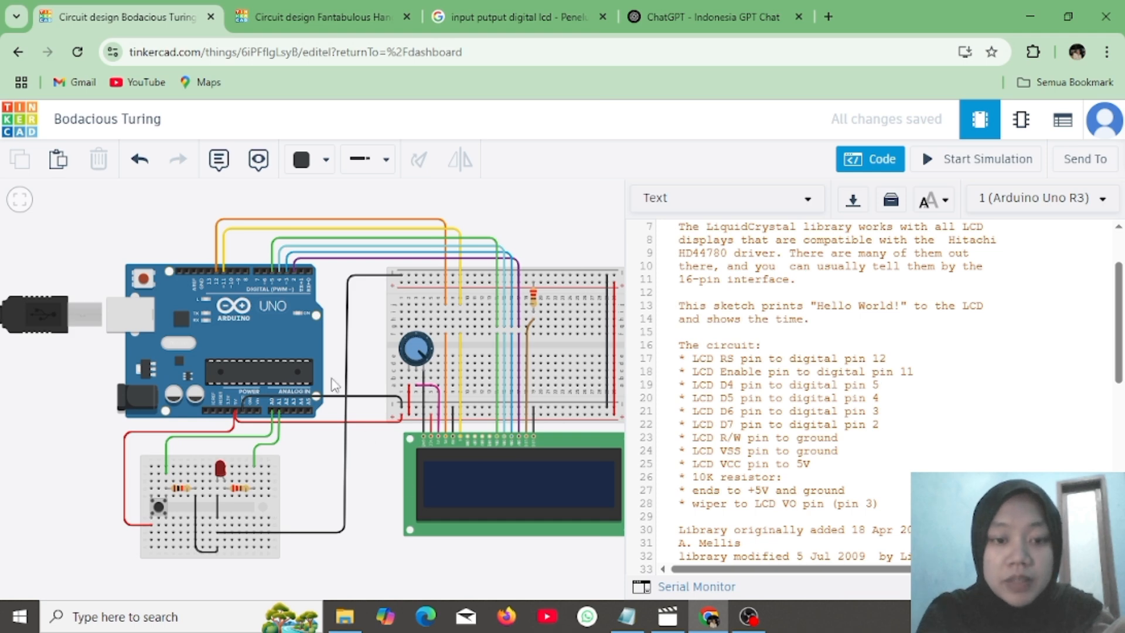
{"action": "scroll", "coordinate": [809, 434], "scroll_direction": "down", "scroll_amount": 5}
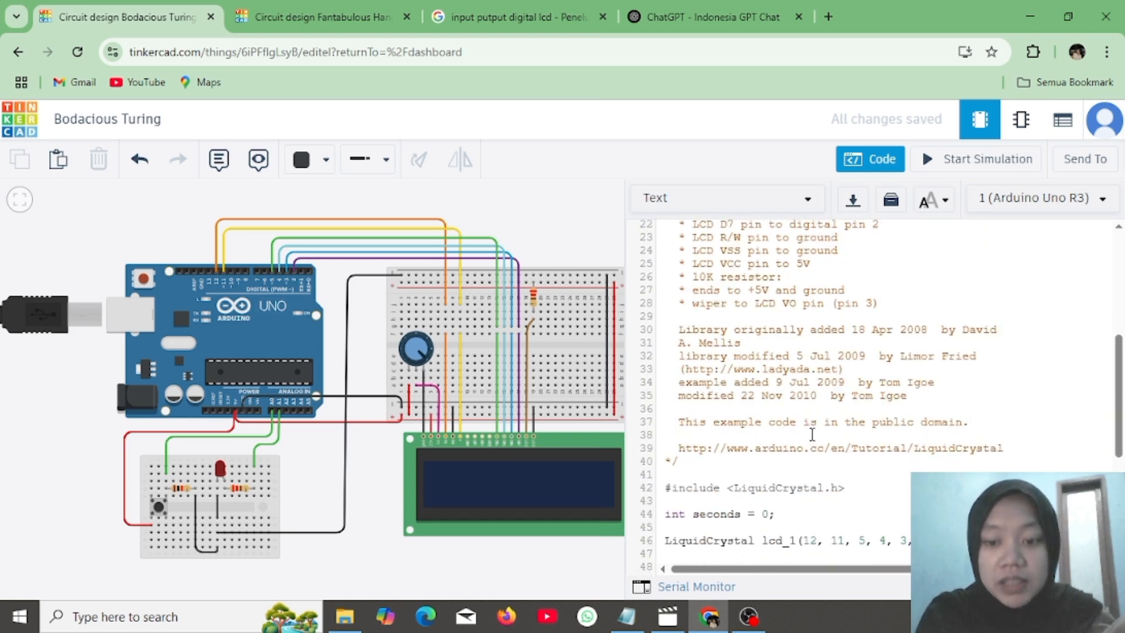
{"action": "key", "text": "ctrl+a"}
{"action": "key", "text": "Delete"}
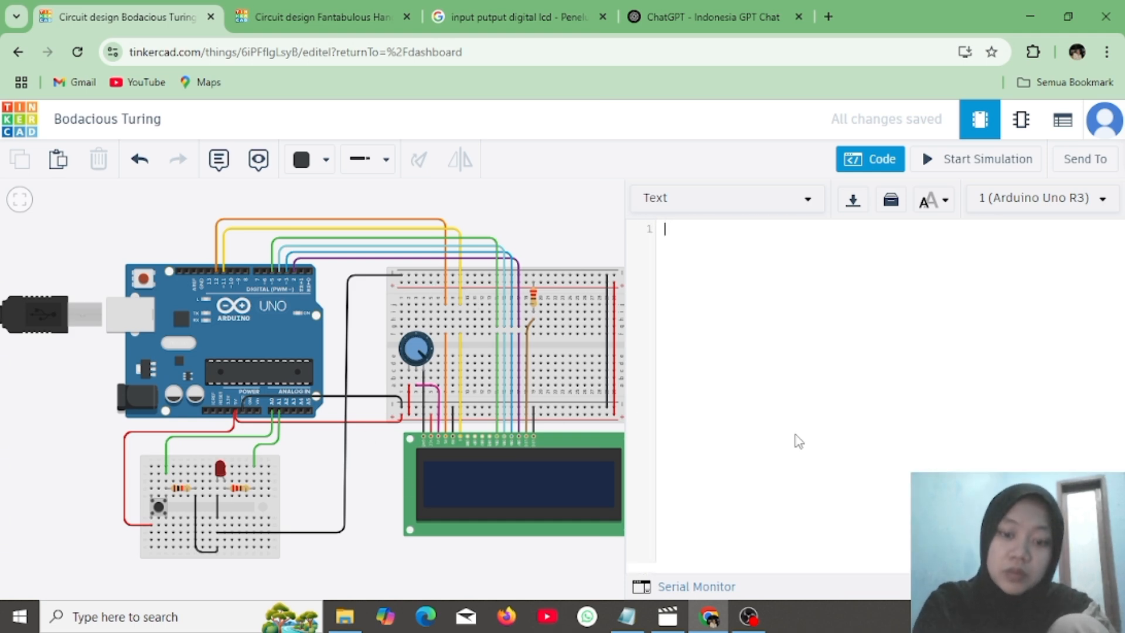
{"action": "key", "text": "ctrl+v"}
Replace the opening lines of the pasted sketch with the LiquidCrystal library include and remove one extra blank line below it
{"action": "left_click_drag", "start_coordinate": [856, 242], "coordinate": [660, 228]}
{"action": "key", "text": "BackSpace"}
{"action": "left_click", "coordinate": [890, 200]}
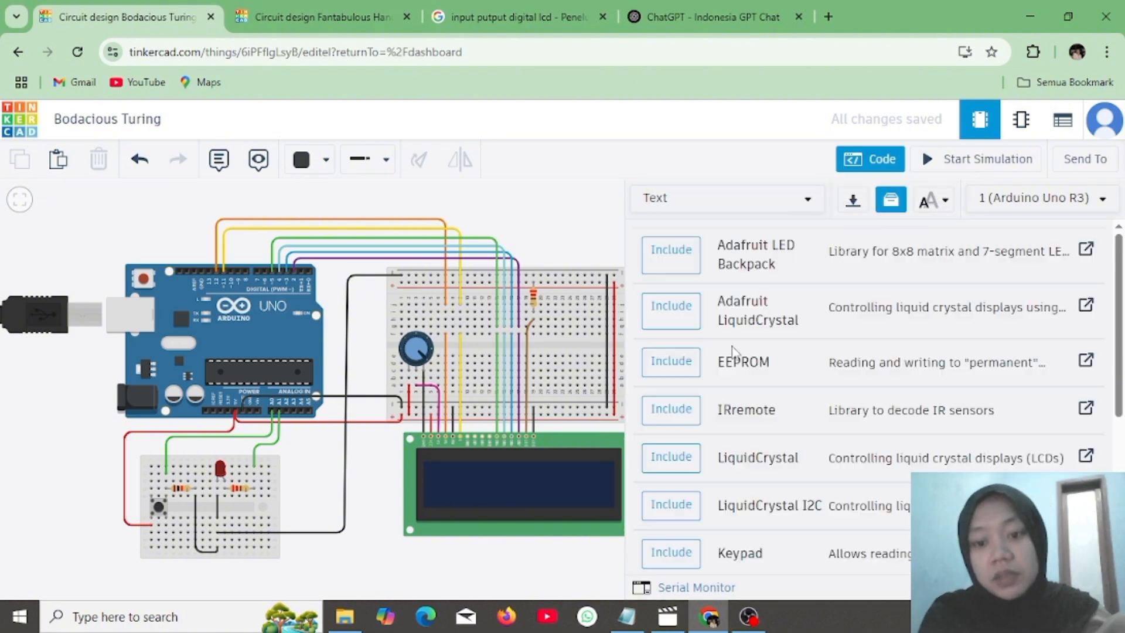
{"action": "left_click", "coordinate": [671, 456]}
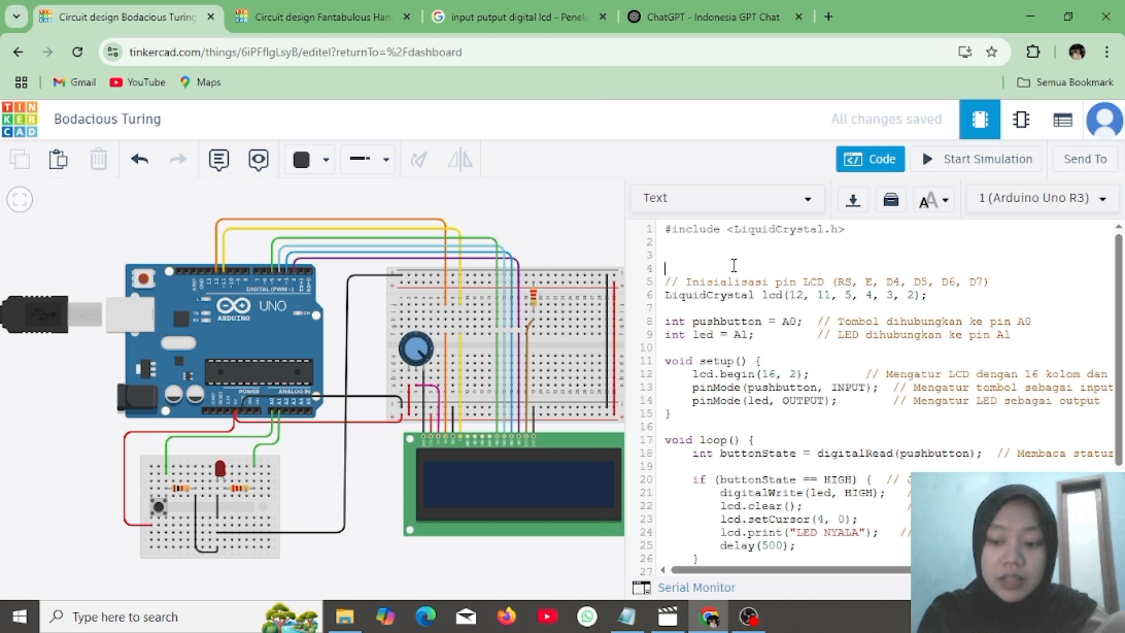
{"action": "key", "text": "BackSpace"}
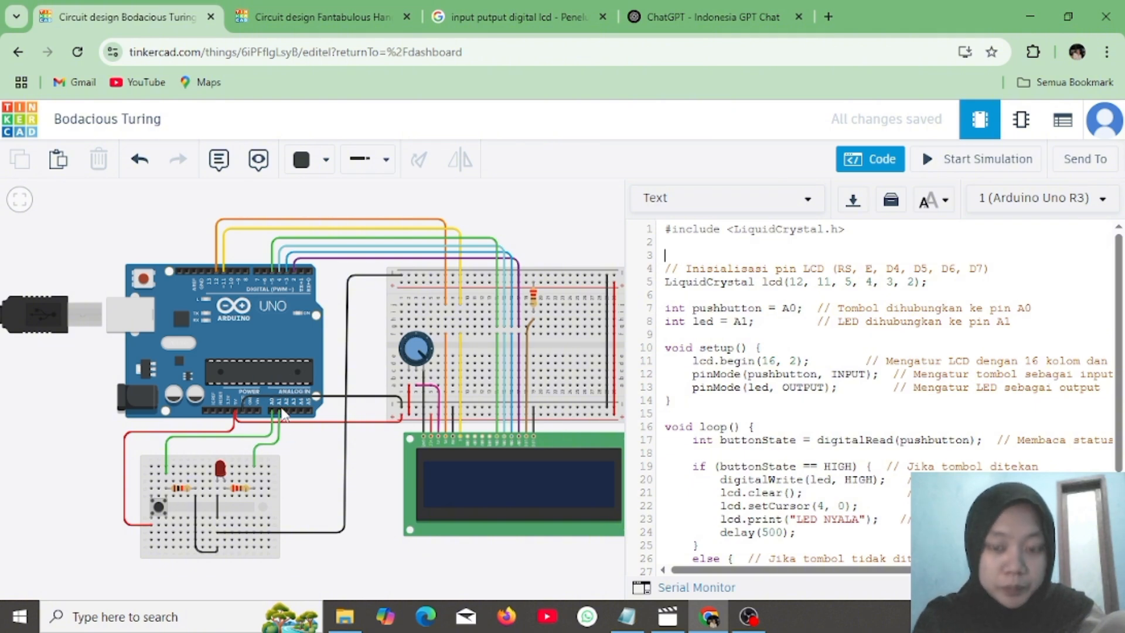
Review the sketch's pin definitions, setup and loop code, including the full-length comments, through to the last line
{"action": "scroll", "coordinate": [759, 433], "scroll_direction": "down", "scroll_amount": 1}
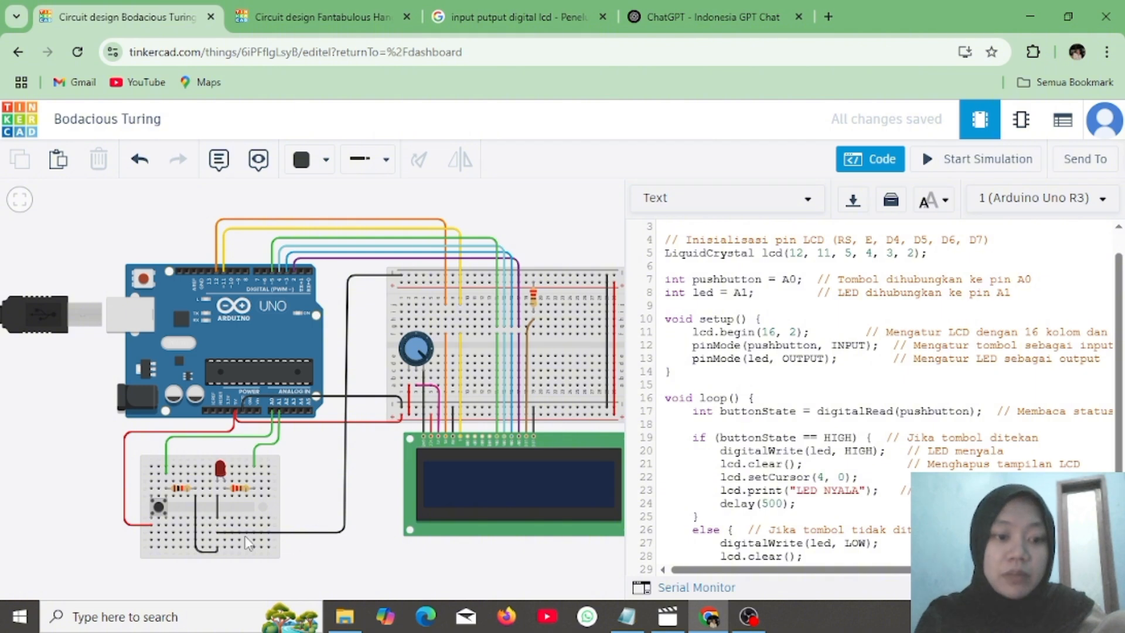
{"action": "scroll", "coordinate": [706, 391], "scroll_direction": "down", "scroll_amount": 2}
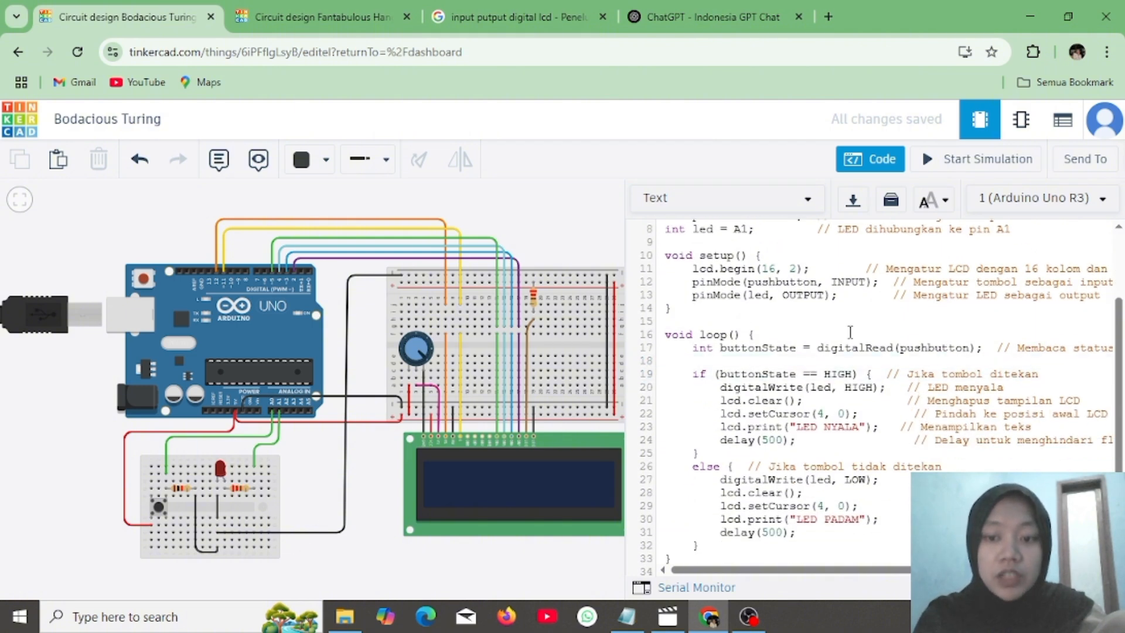
{"action": "scroll", "coordinate": [705, 391], "scroll_direction": "down", "scroll_amount": 1}
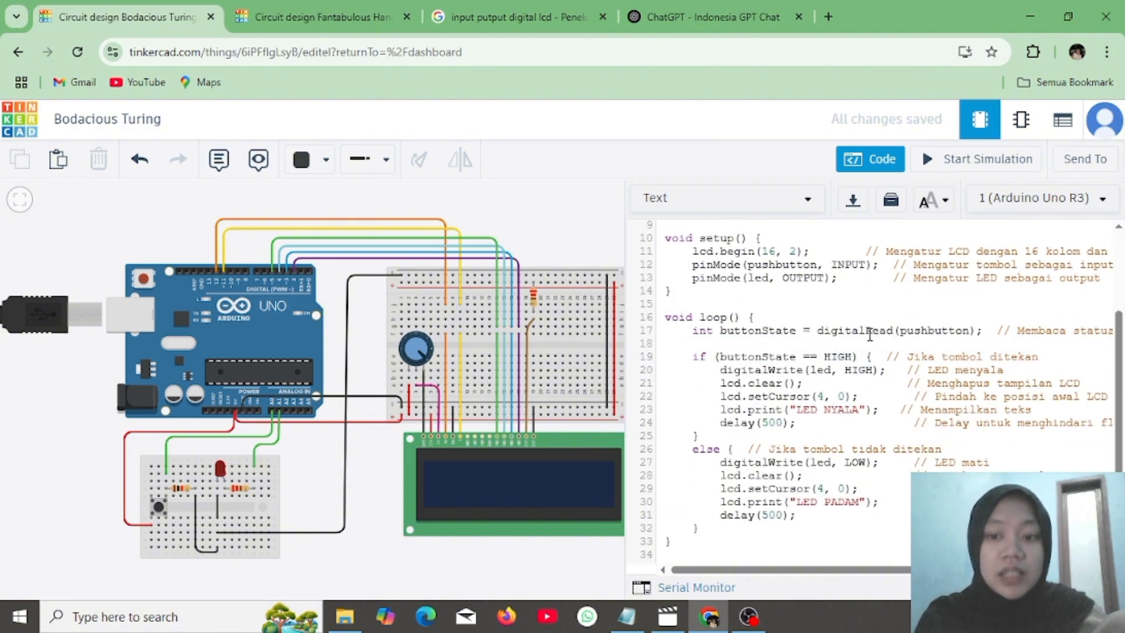
{"action": "scroll", "coordinate": [1054, 457], "scroll_direction": "right", "scroll_amount": 1}
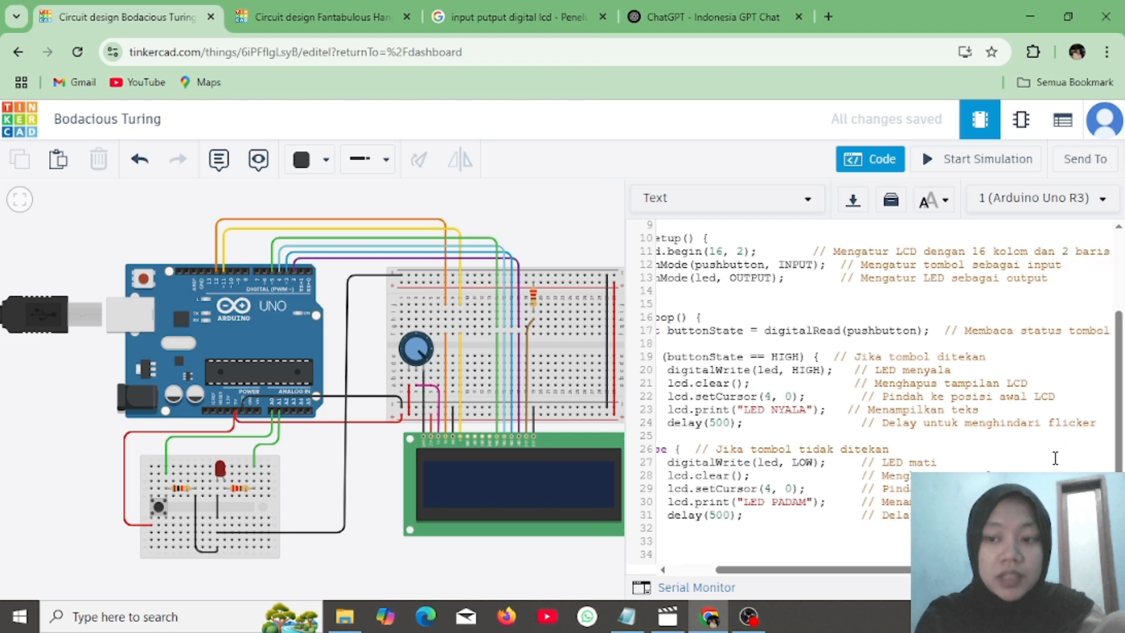
{"action": "scroll", "coordinate": [1054, 457], "scroll_direction": "left", "scroll_amount": 1}
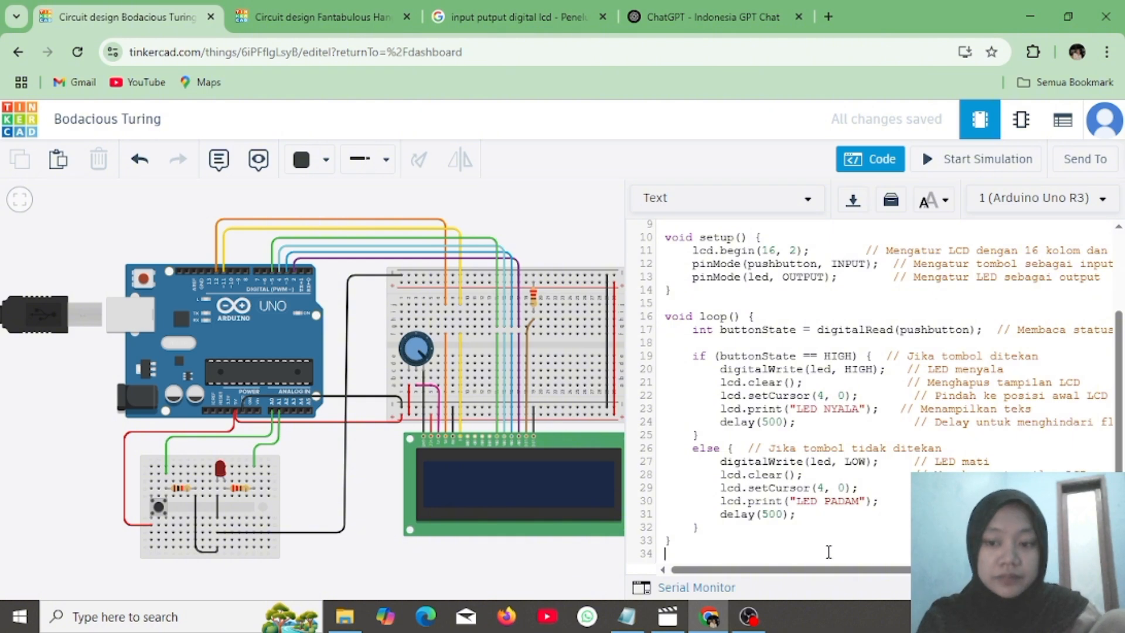
Run the simulation and operate the pushbutton to test the LED and LCD text, dismissing the debugger hint
{"action": "left_click", "coordinate": [963, 169]}
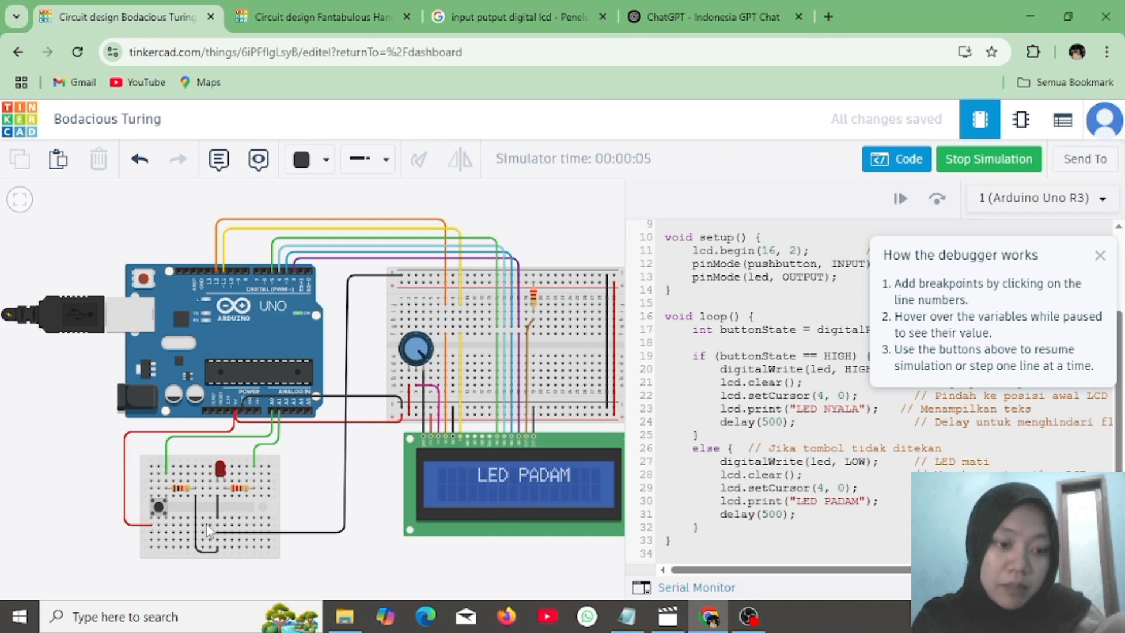
{"action": "left_click", "coordinate": [156, 511]}
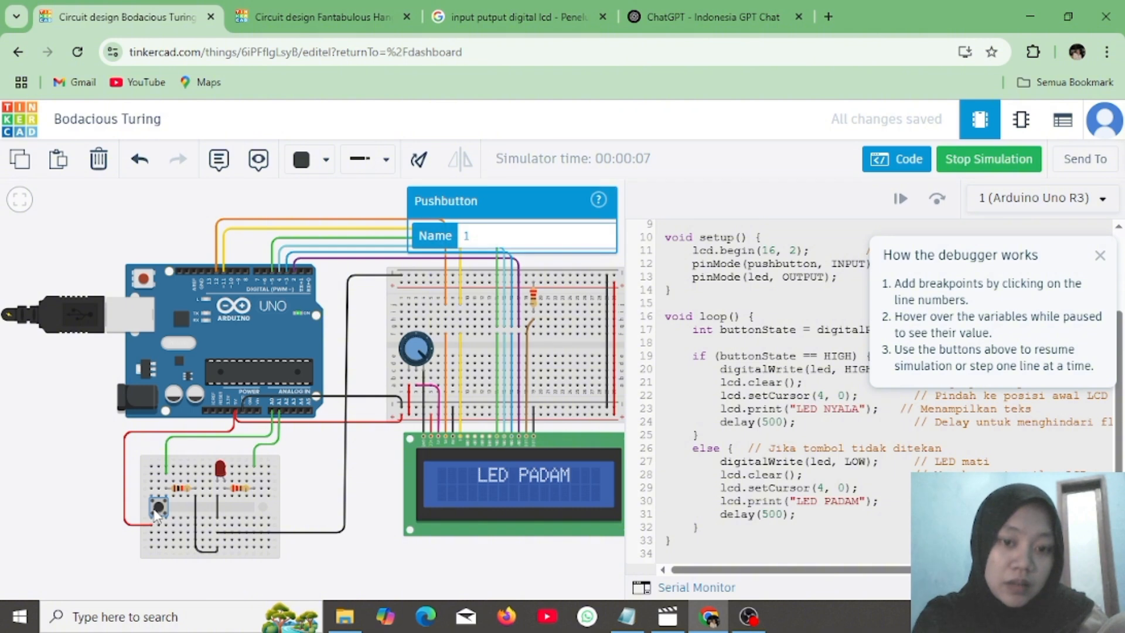
{"action": "left_click", "coordinate": [157, 513]}
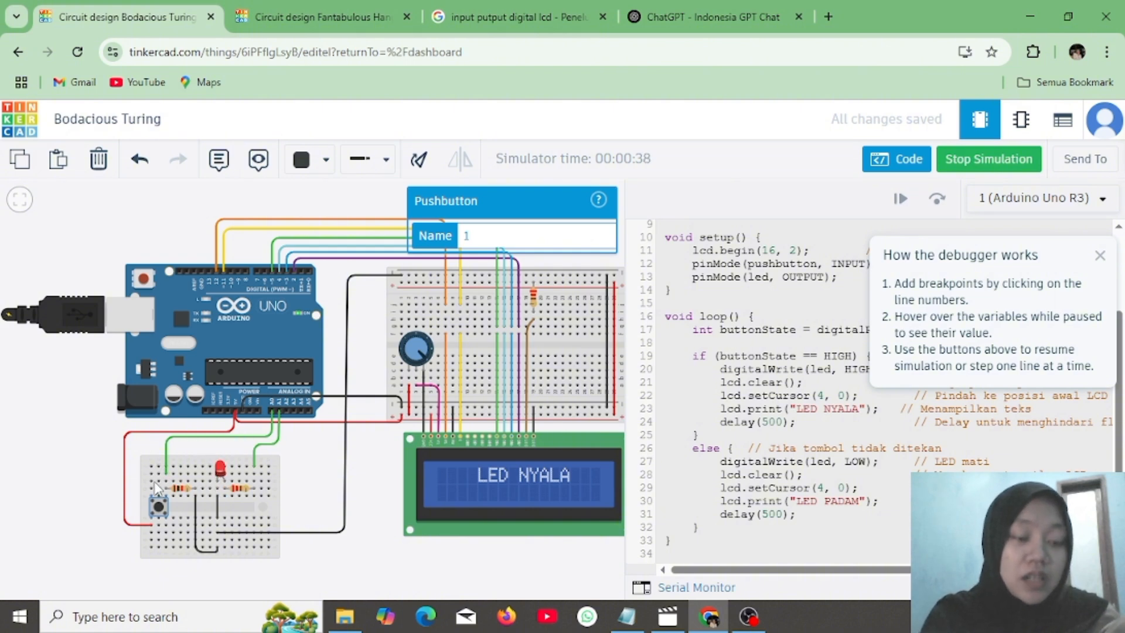
{"action": "left_click", "coordinate": [164, 508]}
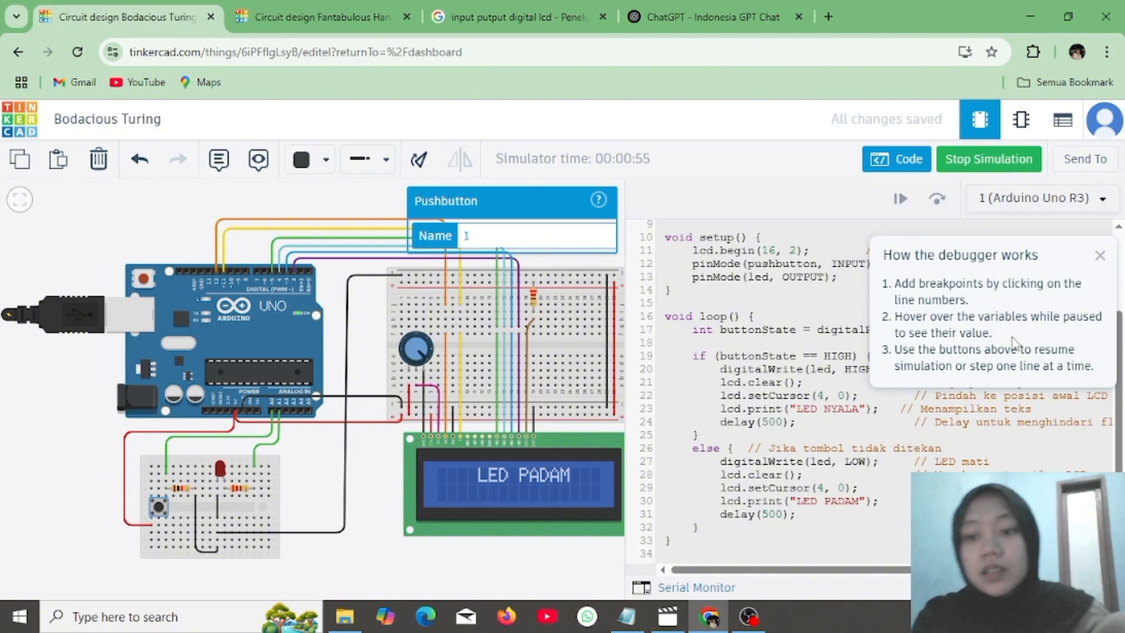
{"action": "left_click", "coordinate": [1099, 255]}
{"action": "scroll", "coordinate": [868, 414], "scroll_direction": "up", "scroll_amount": 2}
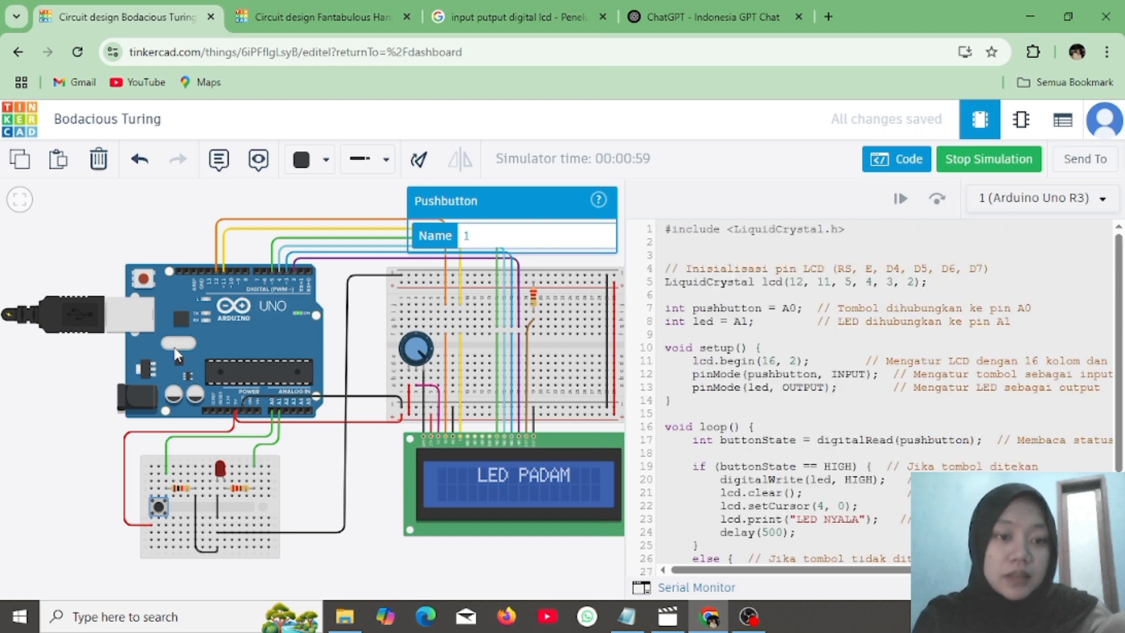
{"action": "left_click", "coordinate": [380, 507]}
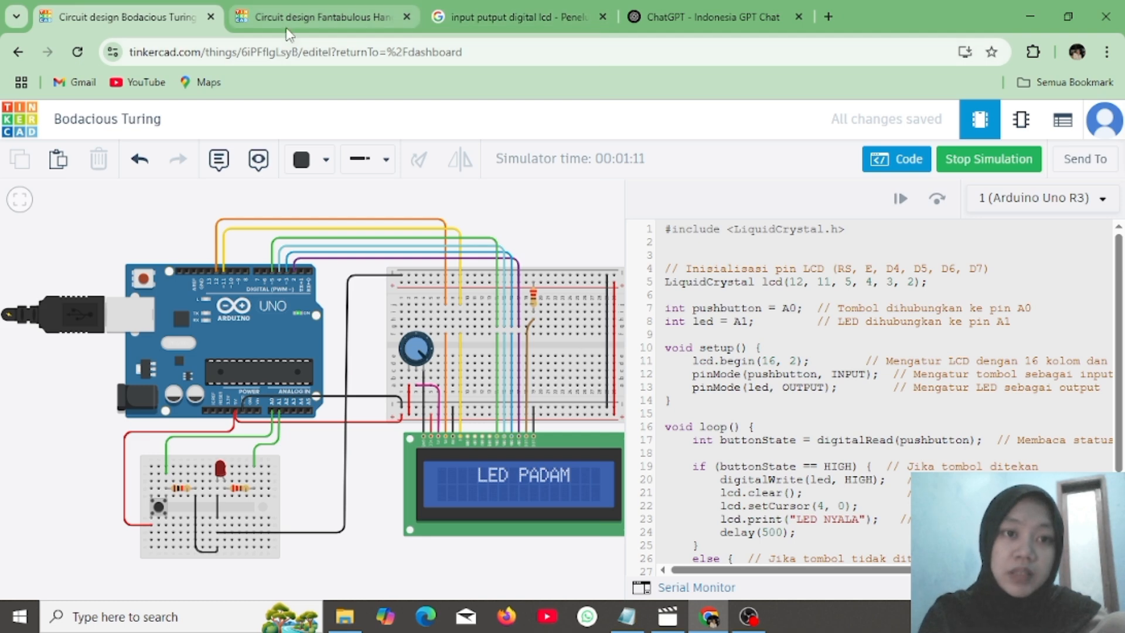
Return from the Fantabulous Hango-Allis design to the dashboard and create a new circuit
{"action": "left_click", "coordinate": [321, 17]}
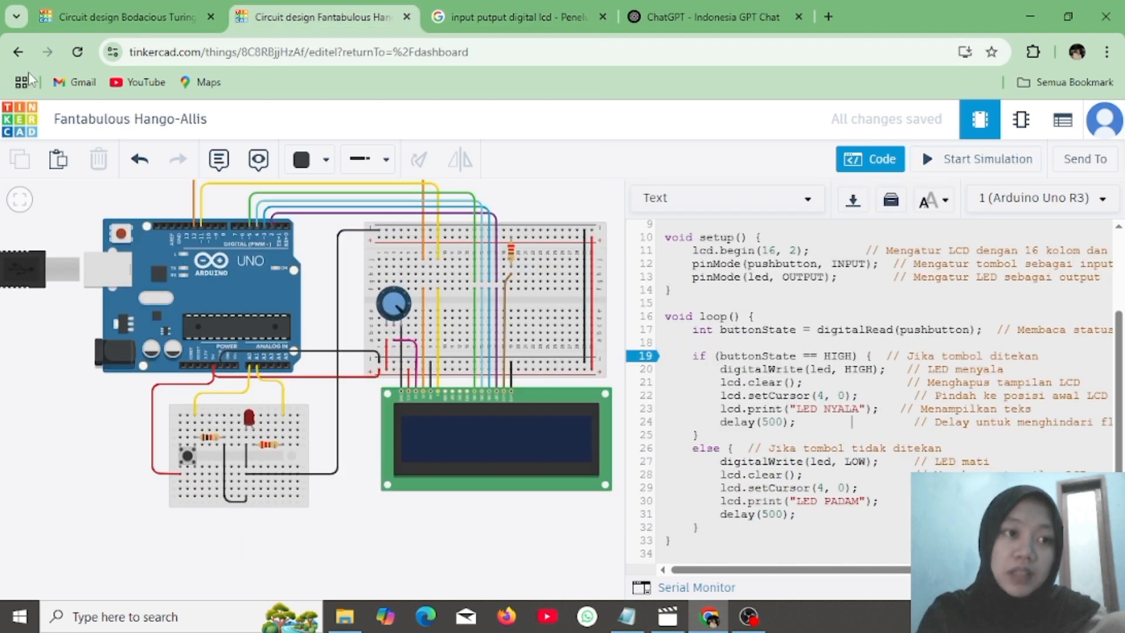
{"action": "left_click", "coordinate": [18, 54]}
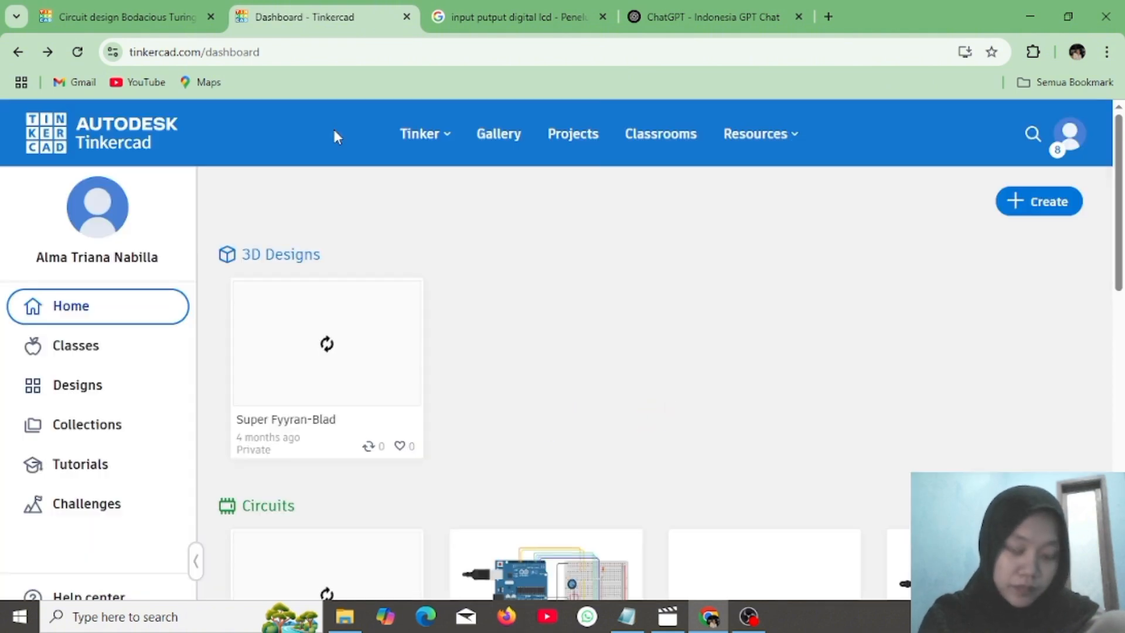
{"action": "left_click", "coordinate": [1040, 202]}
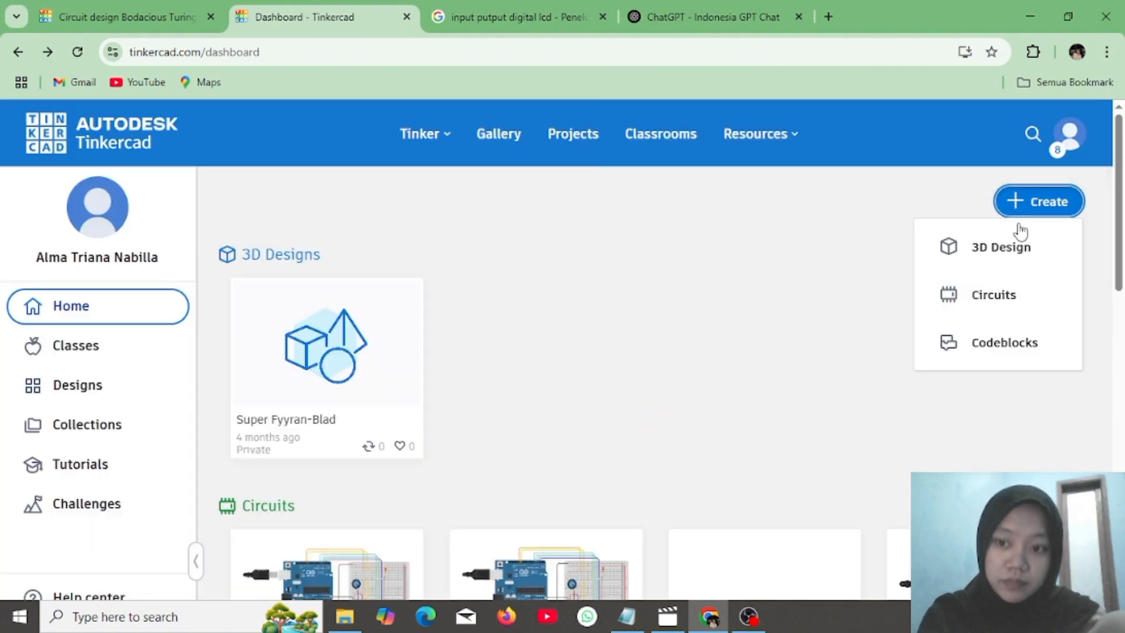
{"action": "left_click", "coordinate": [990, 300]}
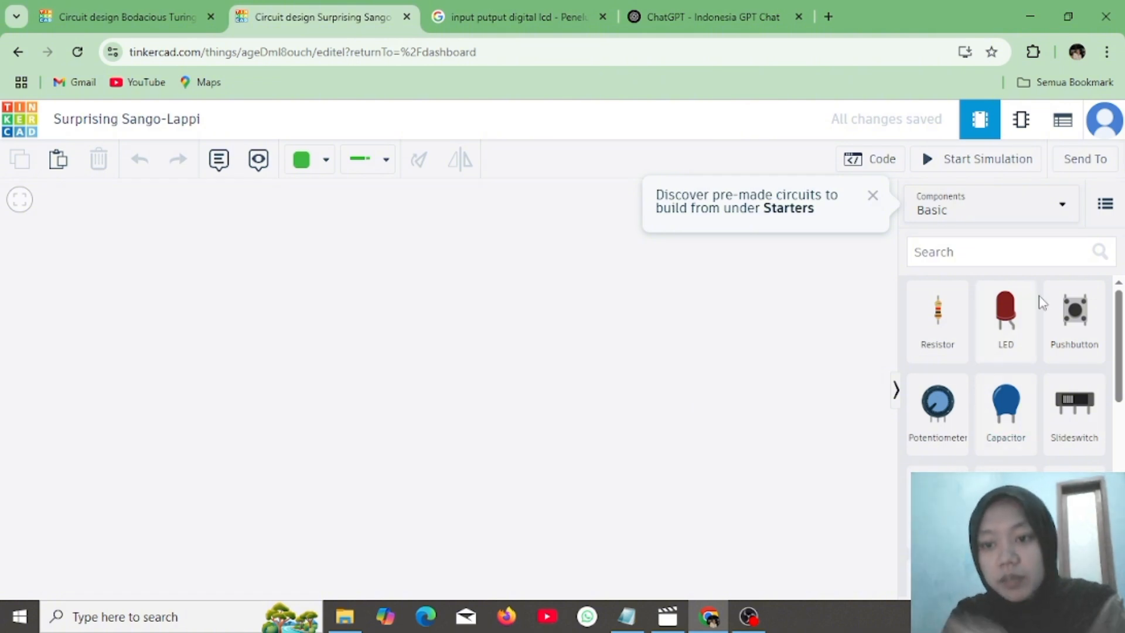
Search the components for "lcd" and place the starter circuit of an Arduino Uno pre-wired to an LCD 16 x 2 (I2C)
{"action": "left_click", "coordinate": [1023, 247]}
{"action": "type", "text": "lcd"}
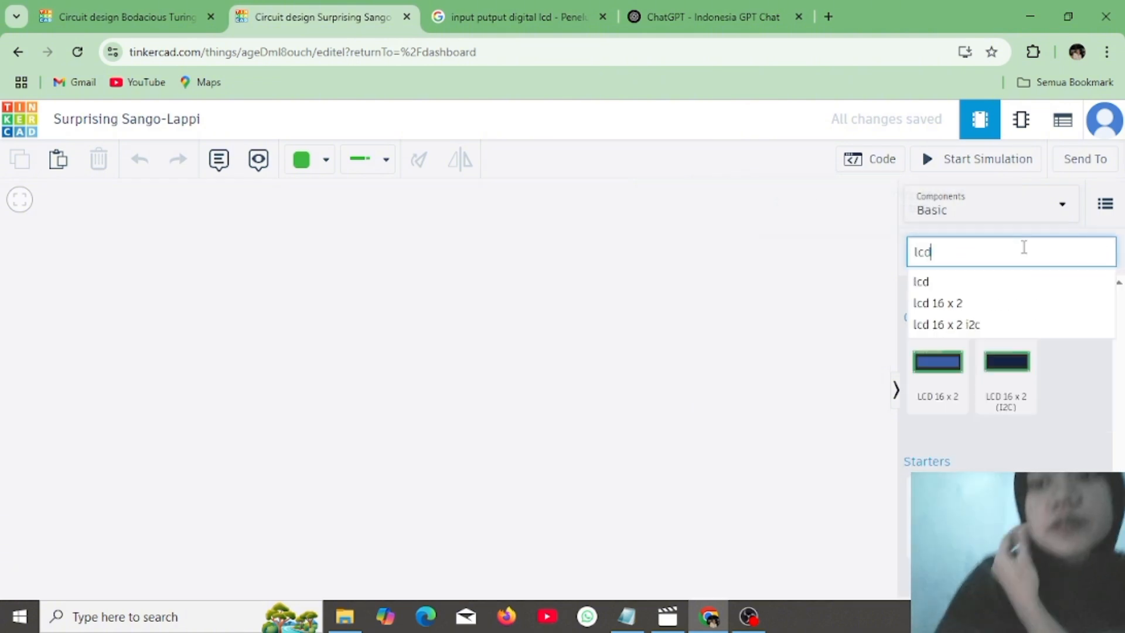
{"action": "left_click", "coordinate": [994, 509]}
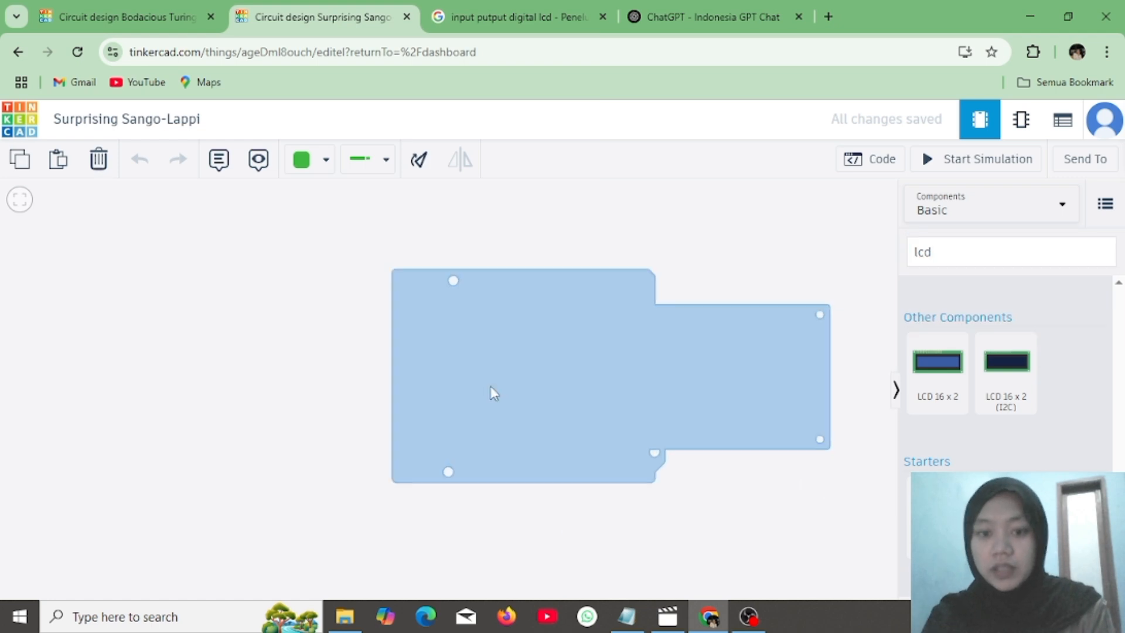
{"action": "left_click", "coordinate": [343, 352]}
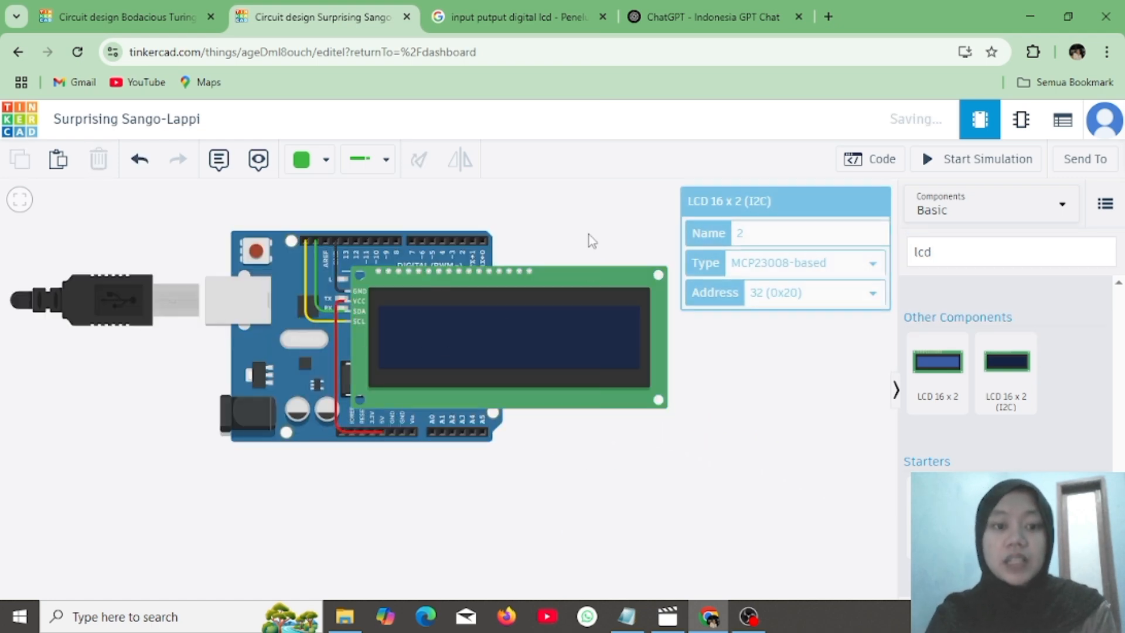
{"action": "left_click", "coordinate": [592, 240]}
{"action": "left_click_drag", "start_coordinate": [748, 268], "coordinate": [761, 231]}
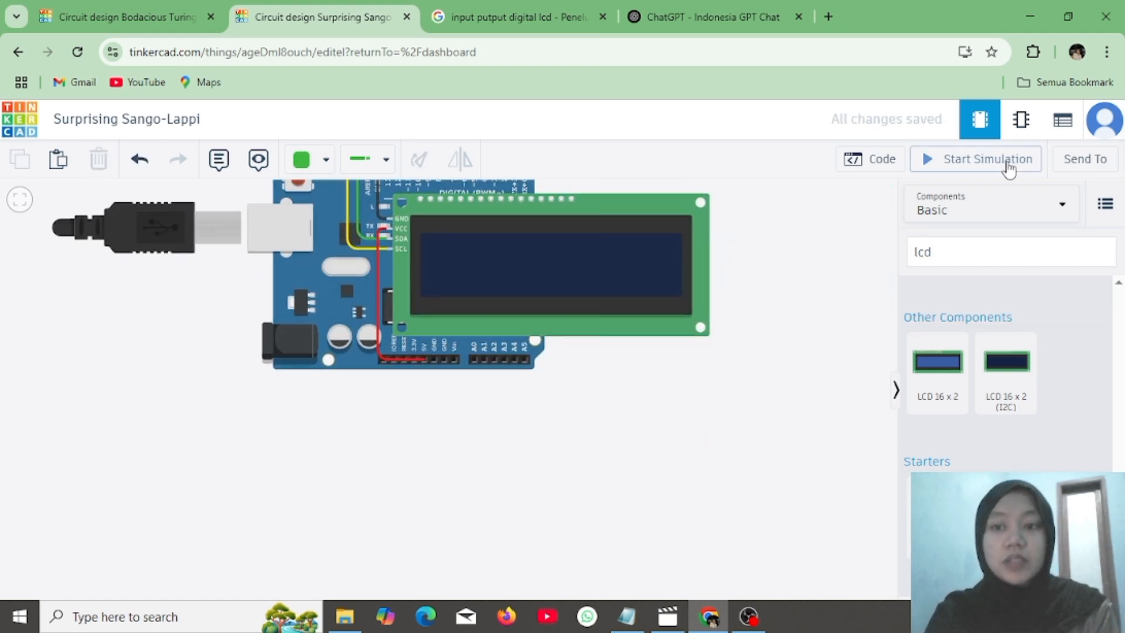
Search the components for "bre" and place a Breadboard Mini below the Arduino and LCD
{"action": "left_click", "coordinate": [994, 251]}
{"action": "key", "text": "BackSpace"}
{"action": "key", "text": "BackSpace"}
{"action": "key", "text": "BackSpace"}
{"action": "type", "text": "br"}
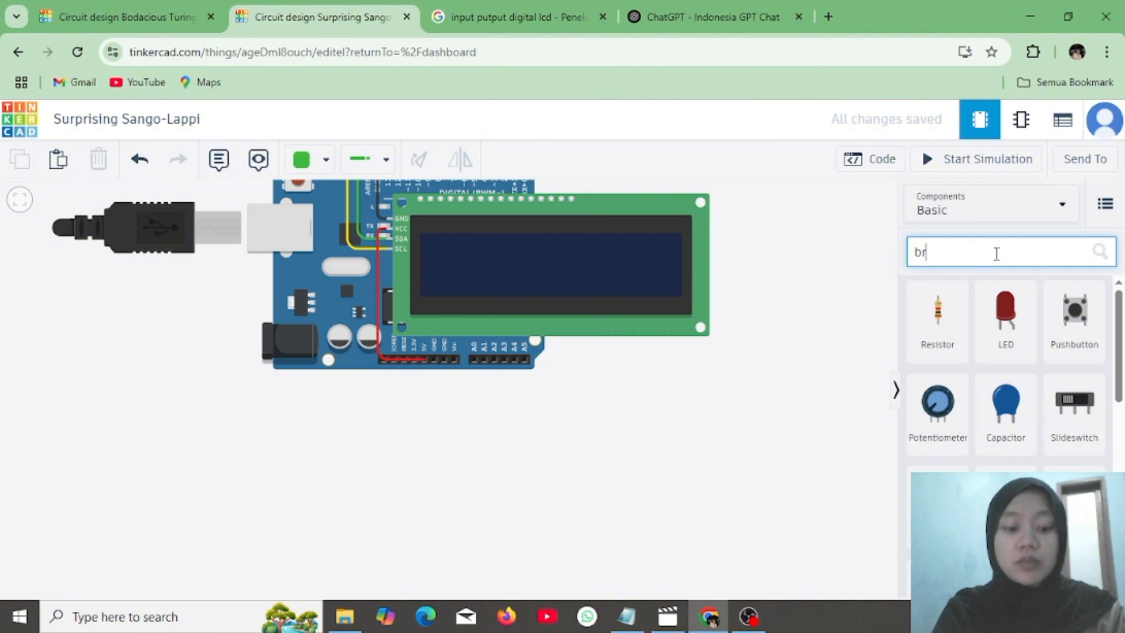
{"action": "type", "text": "e"}
{"action": "left_click_drag", "start_coordinate": [937, 317], "coordinate": [457, 498]}
Search the components for "push" and place a pushbutton across the center gap at the mini breadboard's left end
{"action": "left_click", "coordinate": [982, 260]}
{"action": "key", "text": "BackSpace"}
{"action": "key", "text": "BackSpace"}
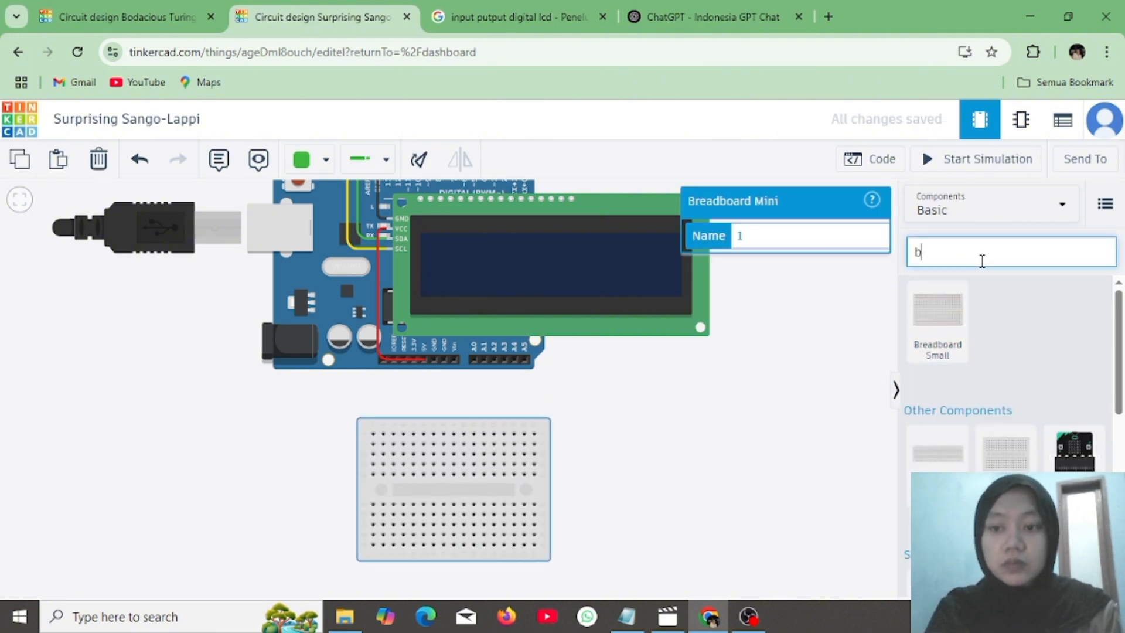
{"action": "key", "text": "BackSpace"}
{"action": "type", "text": "push"}
{"action": "left_click_drag", "start_coordinate": [937, 316], "coordinate": [387, 499]}
Search for "resis", place one resistor beside the breadboard and another next to the pushbutton, rotating the second one to horizontal
{"action": "left_click", "coordinate": [967, 253]}
{"action": "key", "text": "BackSpace"}
{"action": "key", "text": "BackSpace"}
{"action": "key", "text": "BackSpace"}
{"action": "key", "text": "BackSpace"}
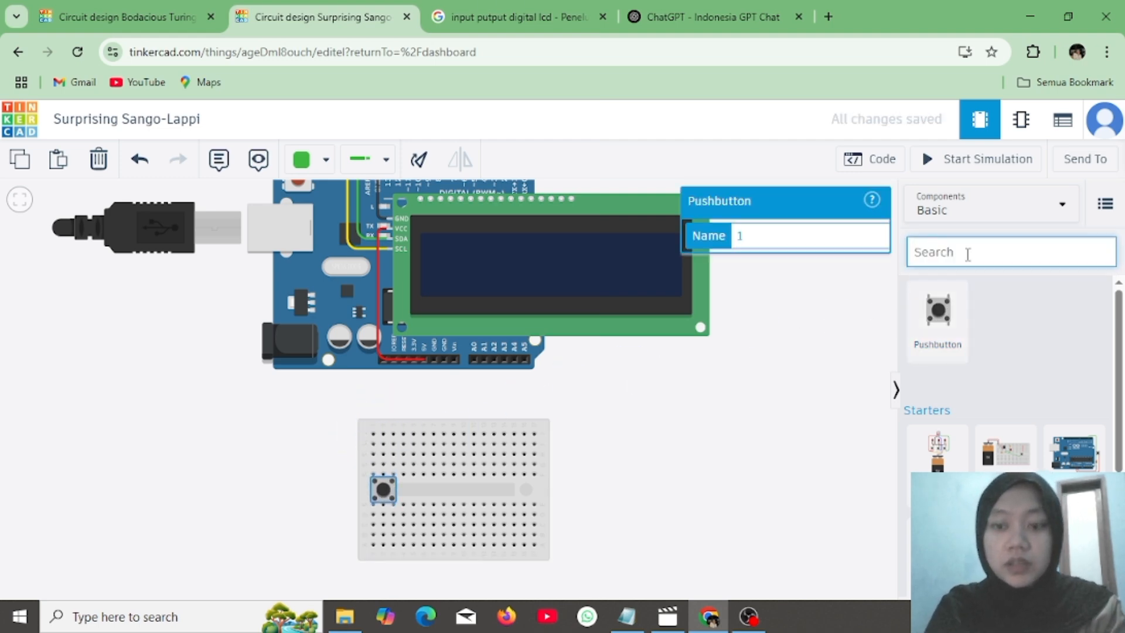
{"action": "type", "text": "resis"}
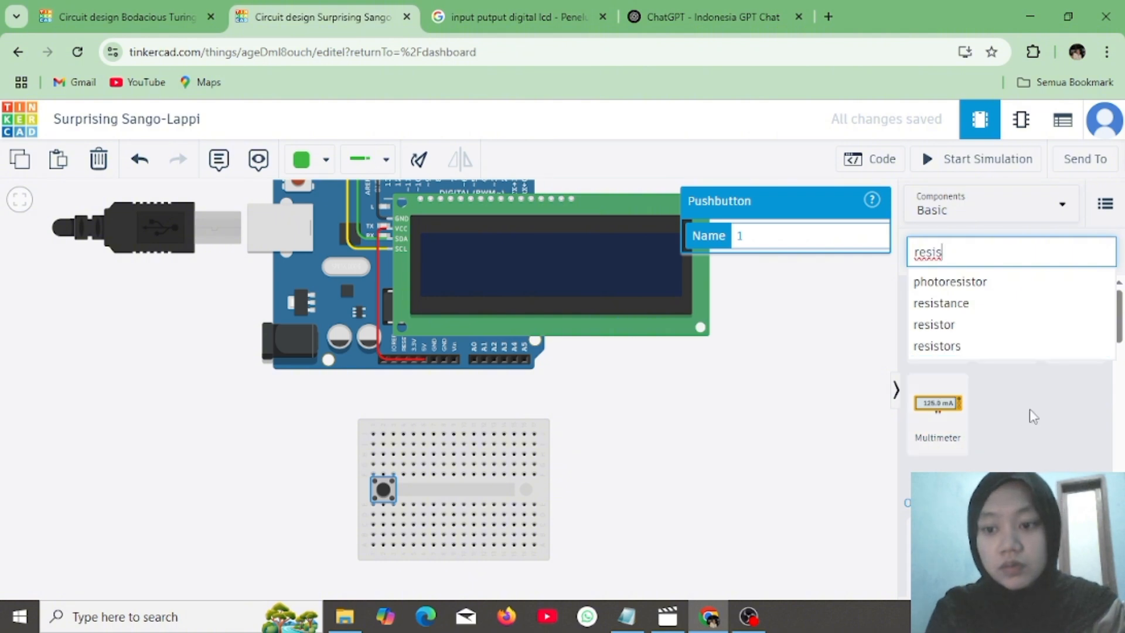
{"action": "left_click_drag", "start_coordinate": [949, 344], "coordinate": [586, 444]}
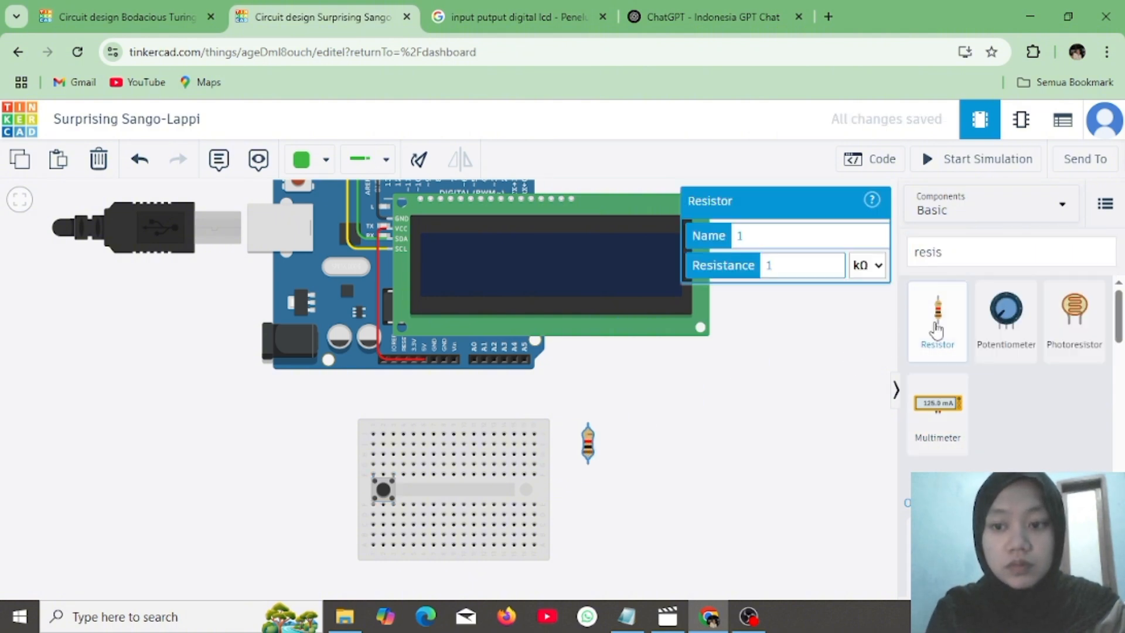
{"action": "left_click_drag", "start_coordinate": [935, 328], "coordinate": [416, 469]}
{"action": "double_click", "coordinate": [417, 159]}
{"action": "left_click", "coordinate": [417, 167]}
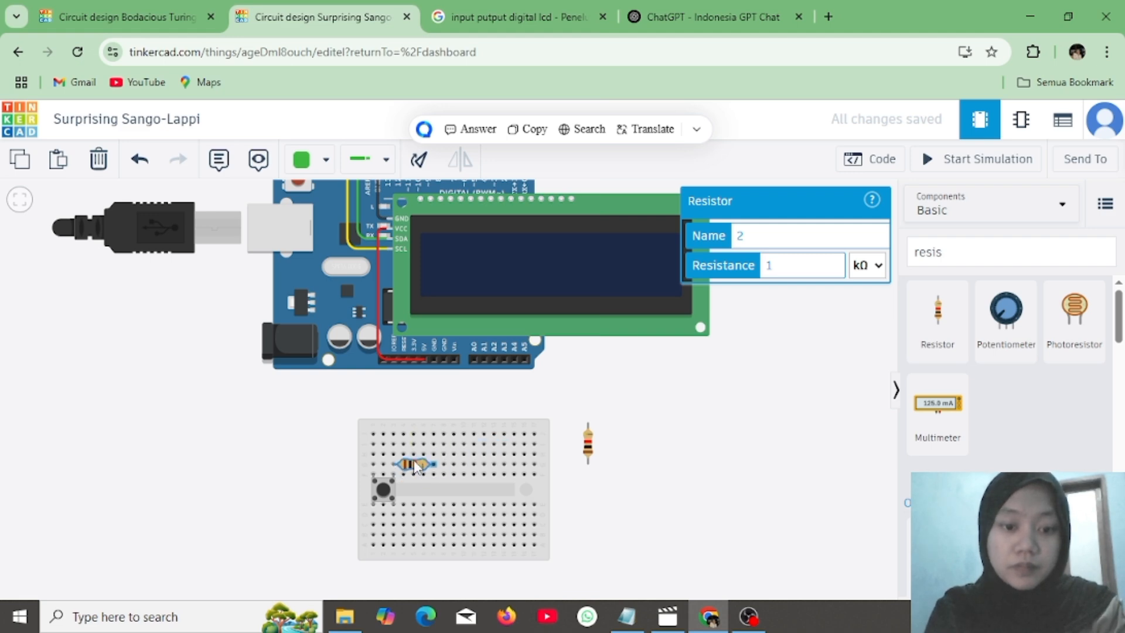
Rotate the resistor beside the breadboard to horizontal and move it onto the breadboard's upper right holes
{"action": "left_click", "coordinate": [588, 447]}
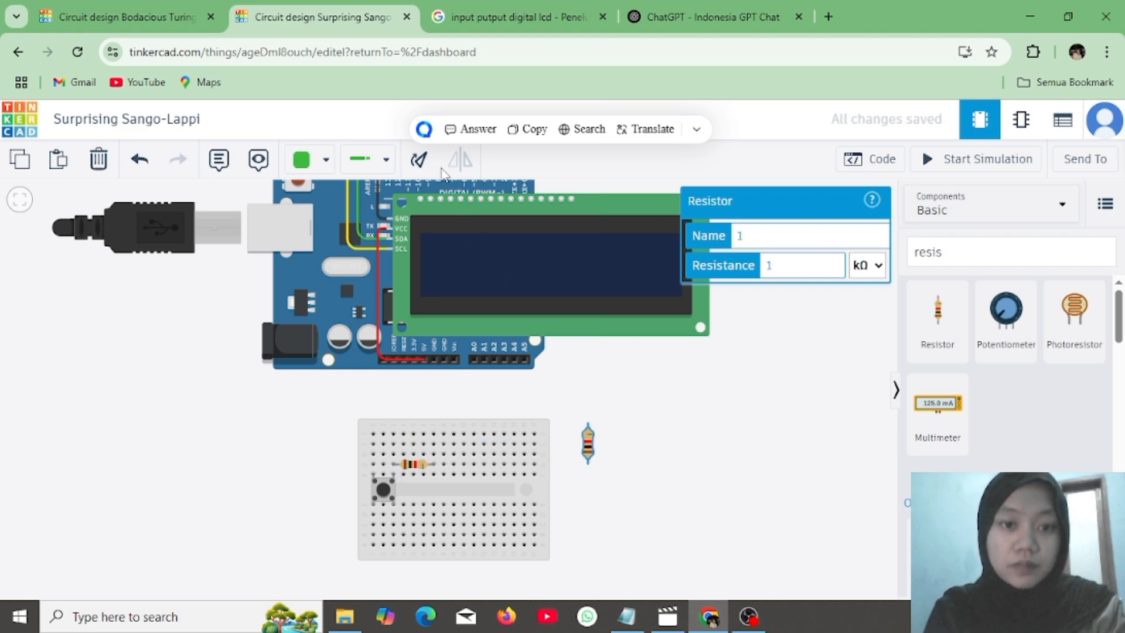
{"action": "left_click", "coordinate": [418, 160]}
{"action": "left_click", "coordinate": [419, 161]}
{"action": "left_click", "coordinate": [419, 160]}
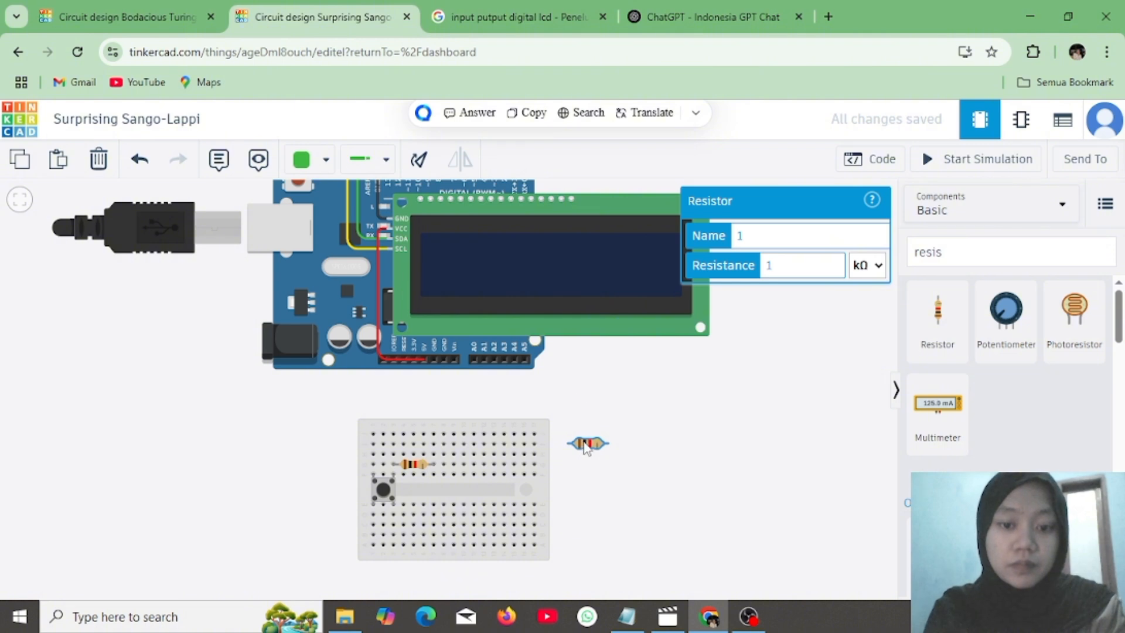
{"action": "left_click_drag", "start_coordinate": [586, 446], "coordinate": [512, 477]}
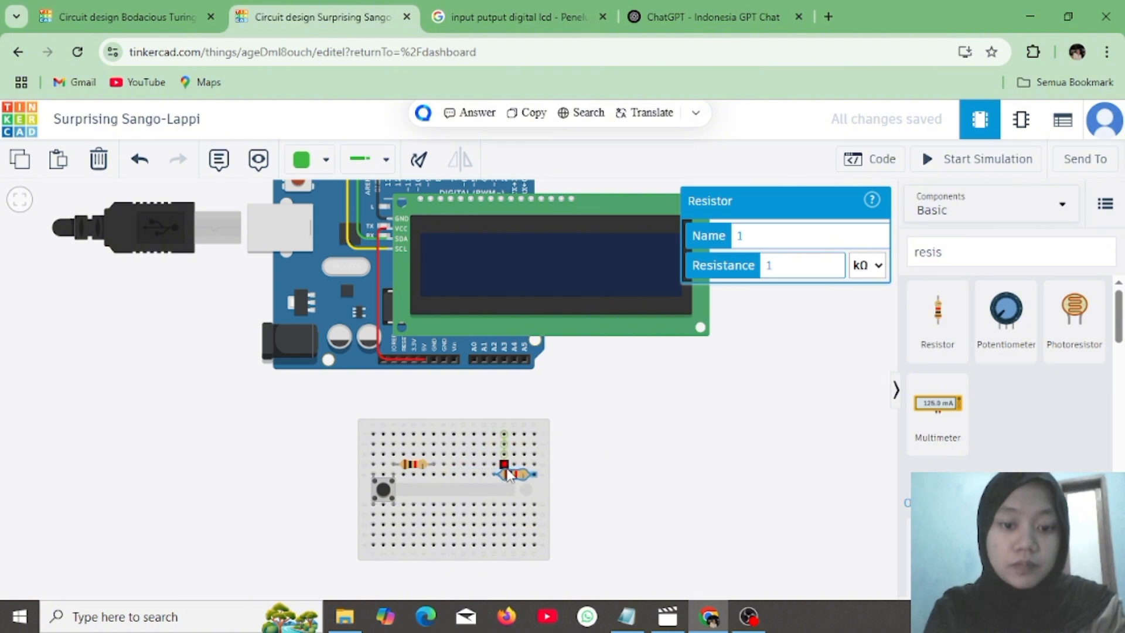
{"action": "left_click", "coordinate": [720, 420]}
Search the components for "led" and place an LED on the breadboard just up and left of the right-hand resistor
{"action": "left_click", "coordinate": [1016, 250]}
{"action": "key", "text": "BackSpace"}
{"action": "key", "text": "BackSpace"}
{"action": "key", "text": "BackSpace"}
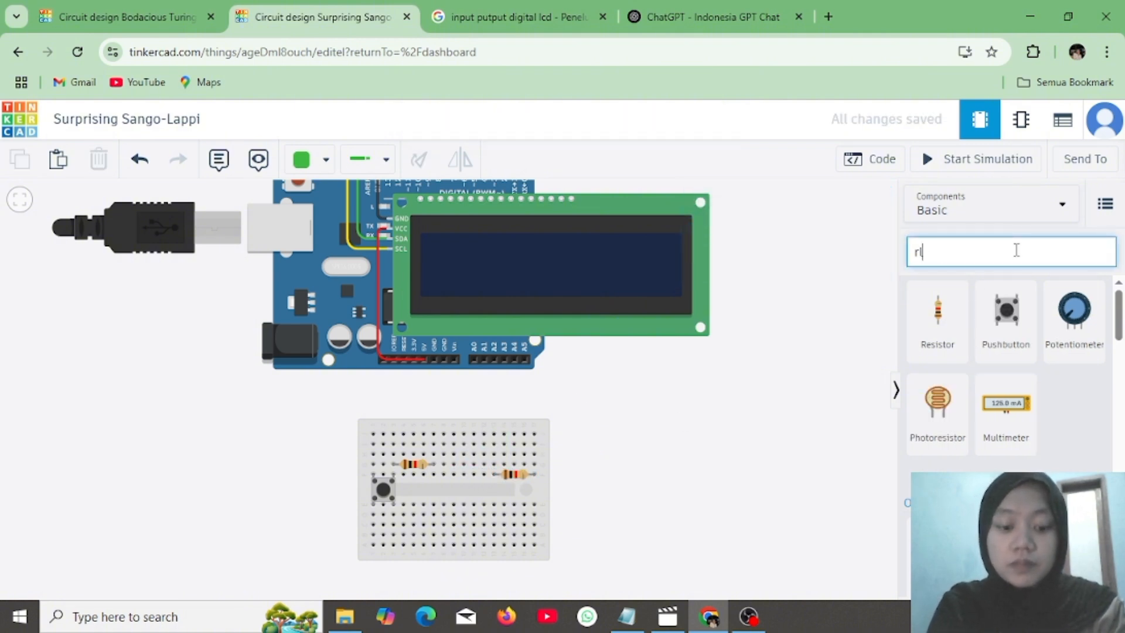
{"action": "type", "text": "led"}
{"action": "key", "text": "BackSpace"}
{"action": "key", "text": "BackSpace"}
{"action": "key", "text": "BackSpace"}
{"action": "key", "text": "BackSpace"}
{"action": "type", "text": "l"}
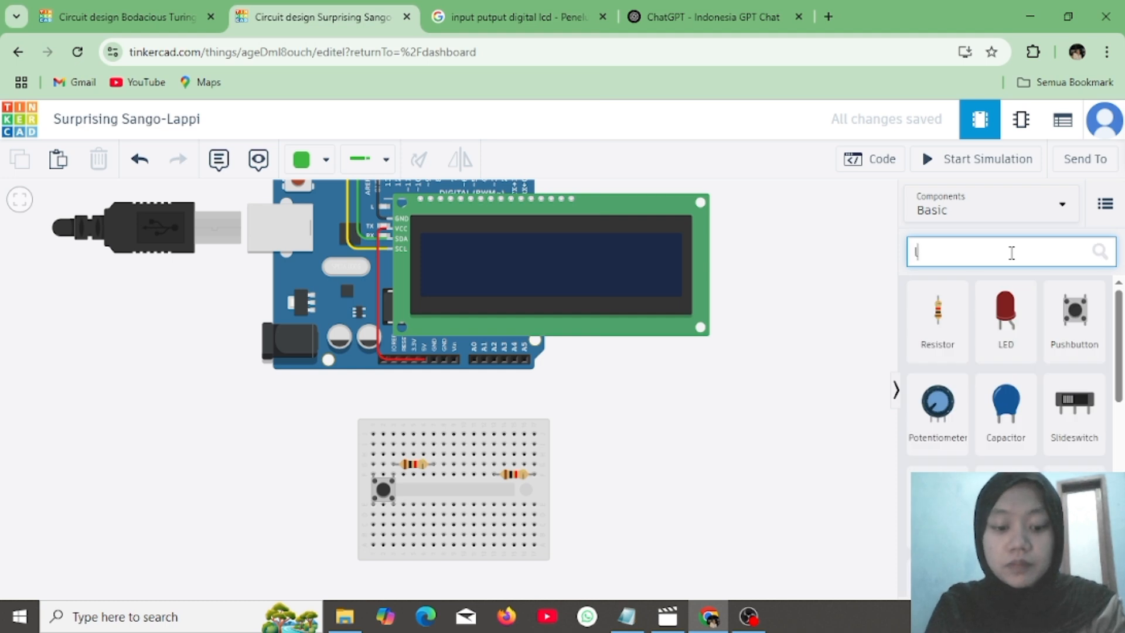
{"action": "type", "text": "ed"}
{"action": "left_click", "coordinate": [1061, 369]}
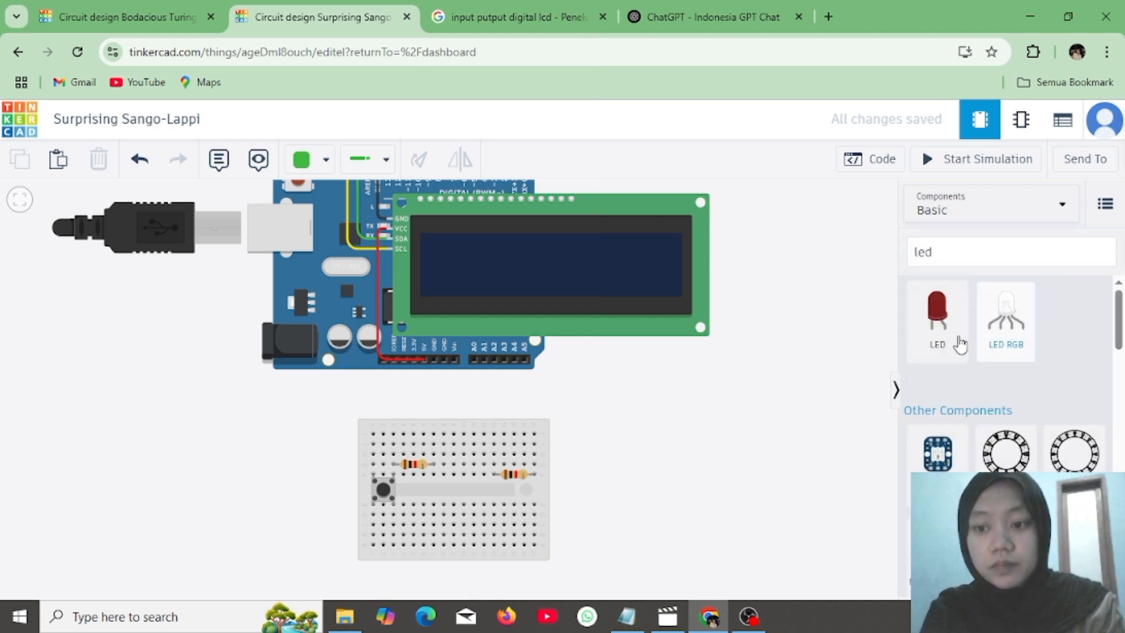
{"action": "left_click_drag", "start_coordinate": [960, 345], "coordinate": [491, 463]}
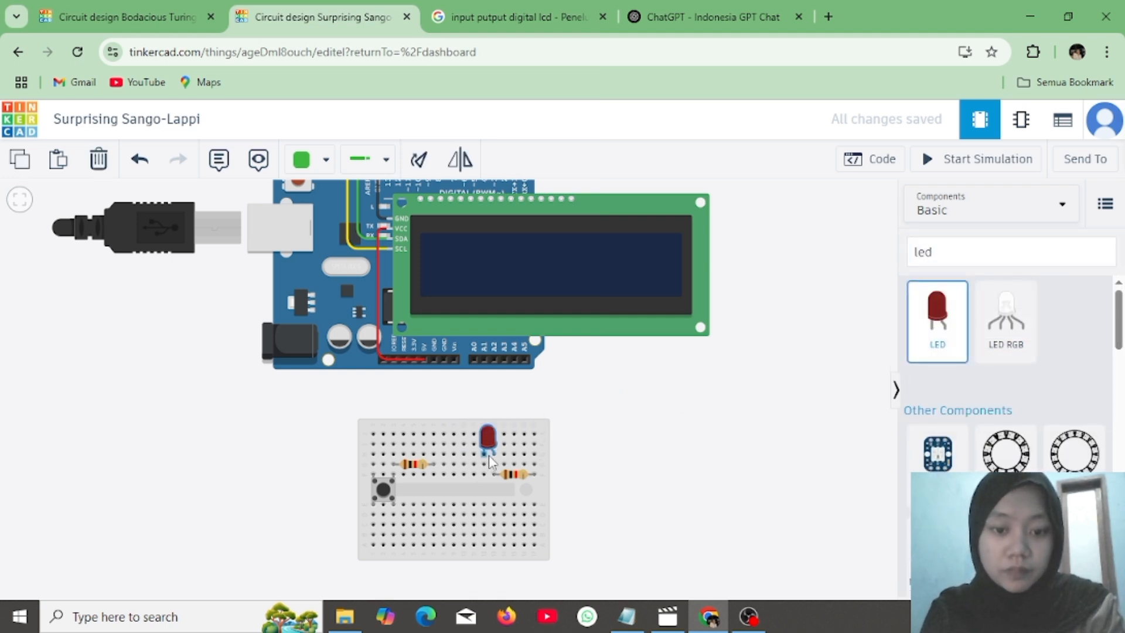
{"action": "left_click", "coordinate": [662, 443]}
Try Orange as the LED's color and settle on Yellow
{"action": "left_click", "coordinate": [491, 437]}
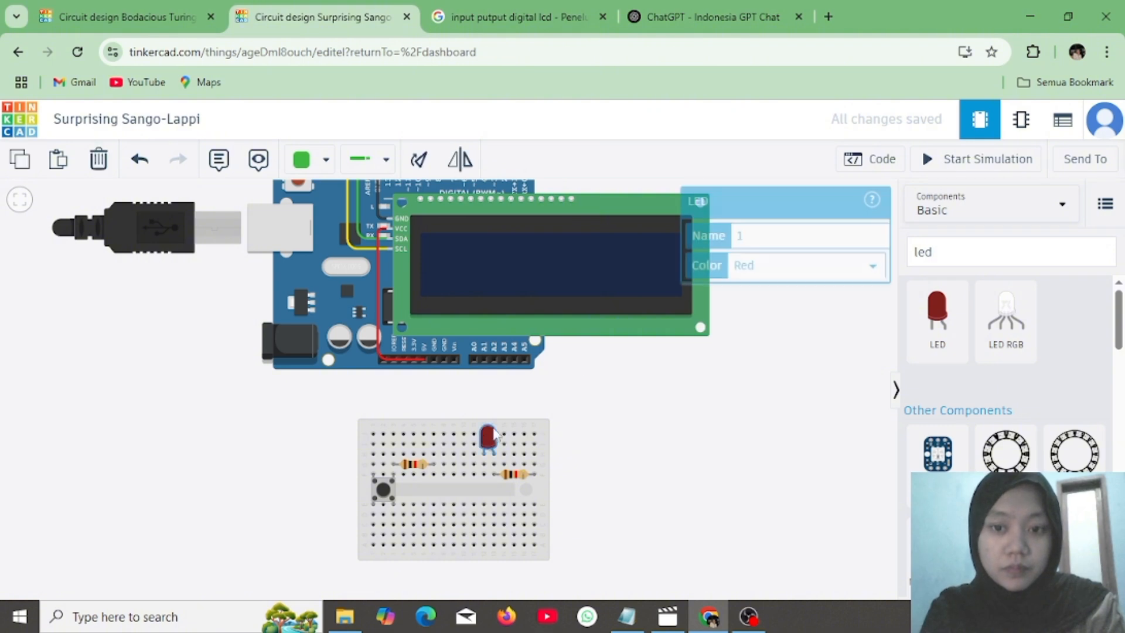
{"action": "left_click", "coordinate": [774, 269]}
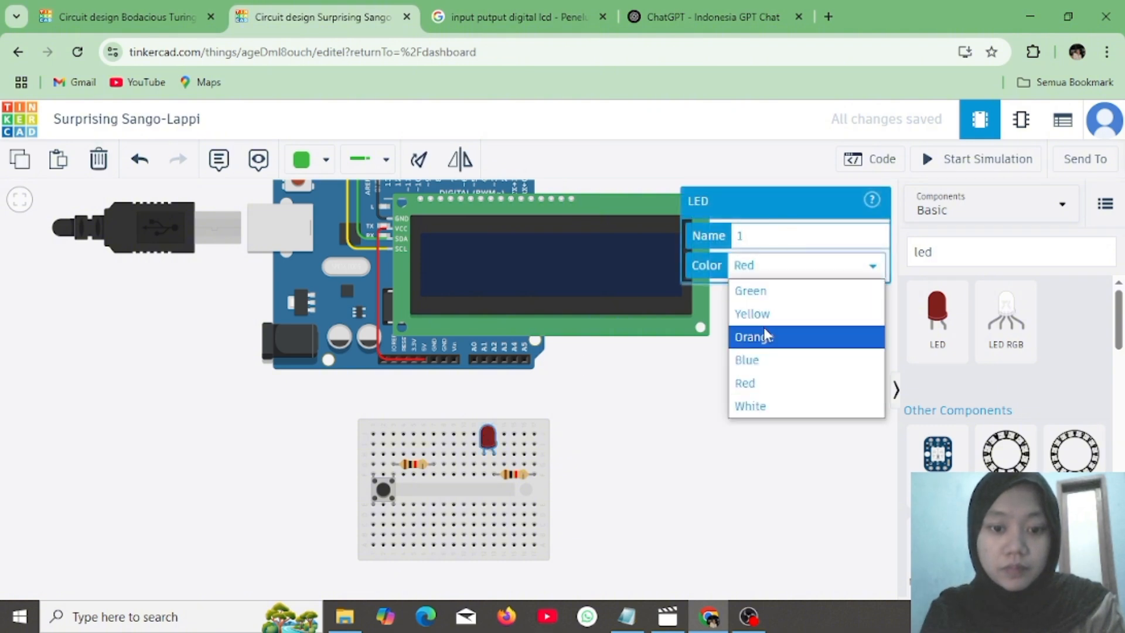
{"action": "left_click", "coordinate": [764, 335]}
{"action": "left_click", "coordinate": [788, 270]}
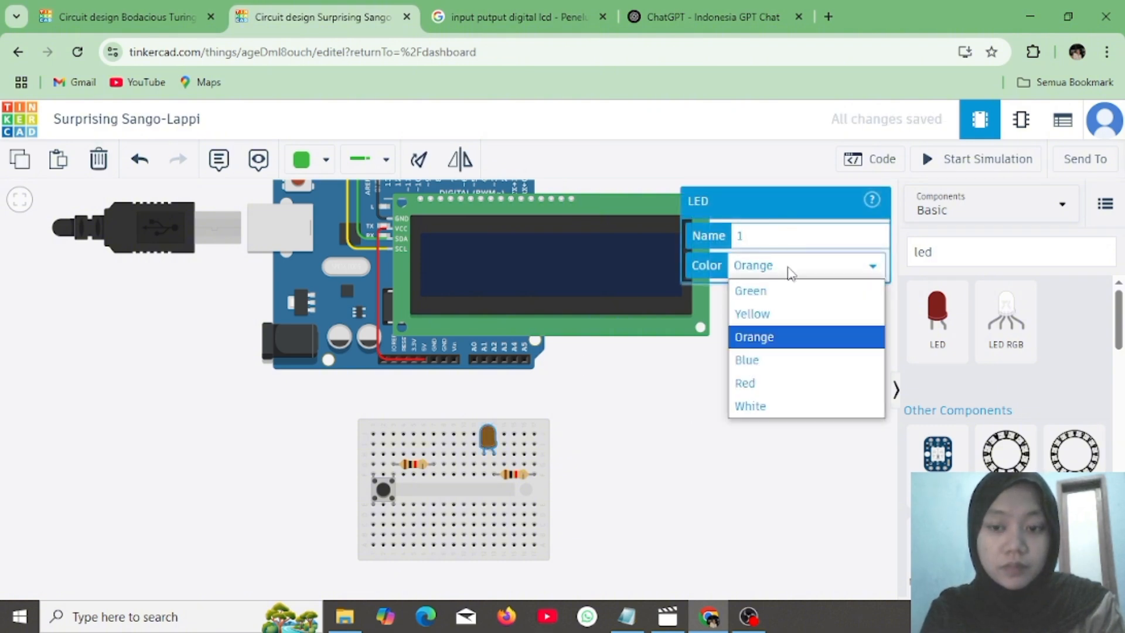
{"action": "left_click", "coordinate": [761, 314]}
{"action": "left_click", "coordinate": [673, 476]}
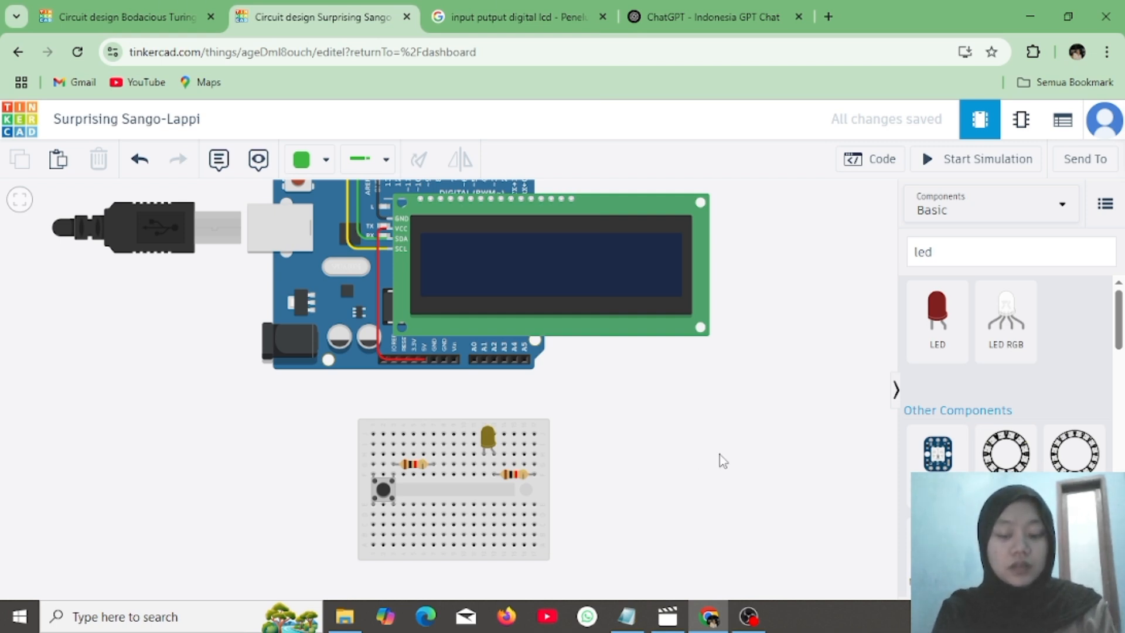
Run a red wire from the breadboard column below the pushbutton's left leg to the Arduino's 5V pin and straighten its bend
{"action": "left_click", "coordinate": [311, 160]}
{"action": "left_click", "coordinate": [341, 244]}
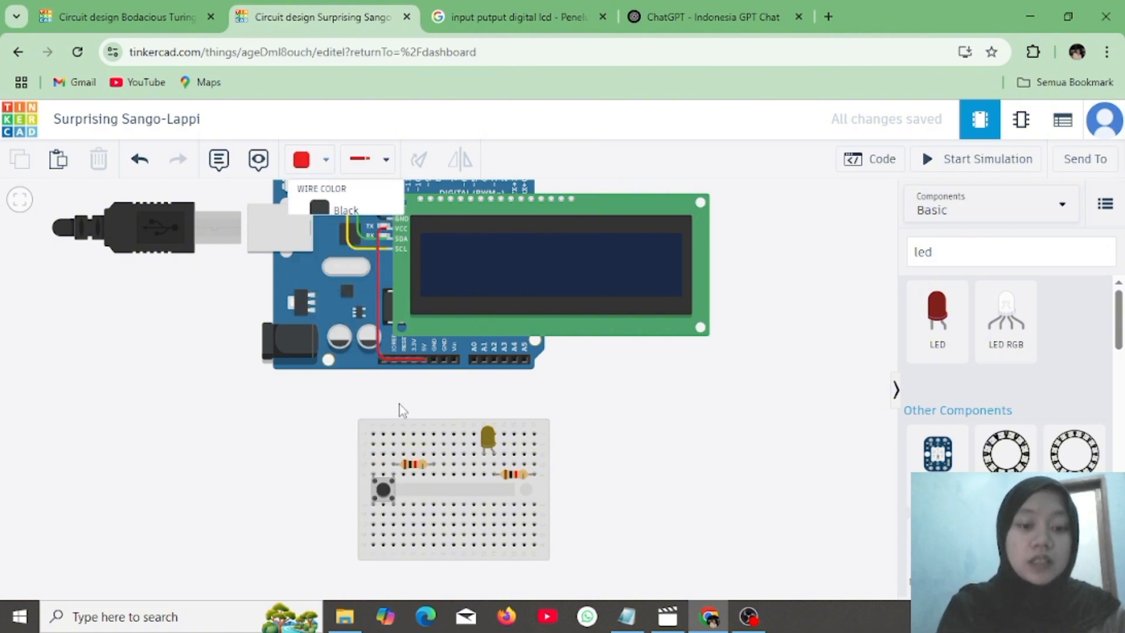
{"action": "left_click", "coordinate": [372, 525]}
{"action": "left_click", "coordinate": [340, 523]}
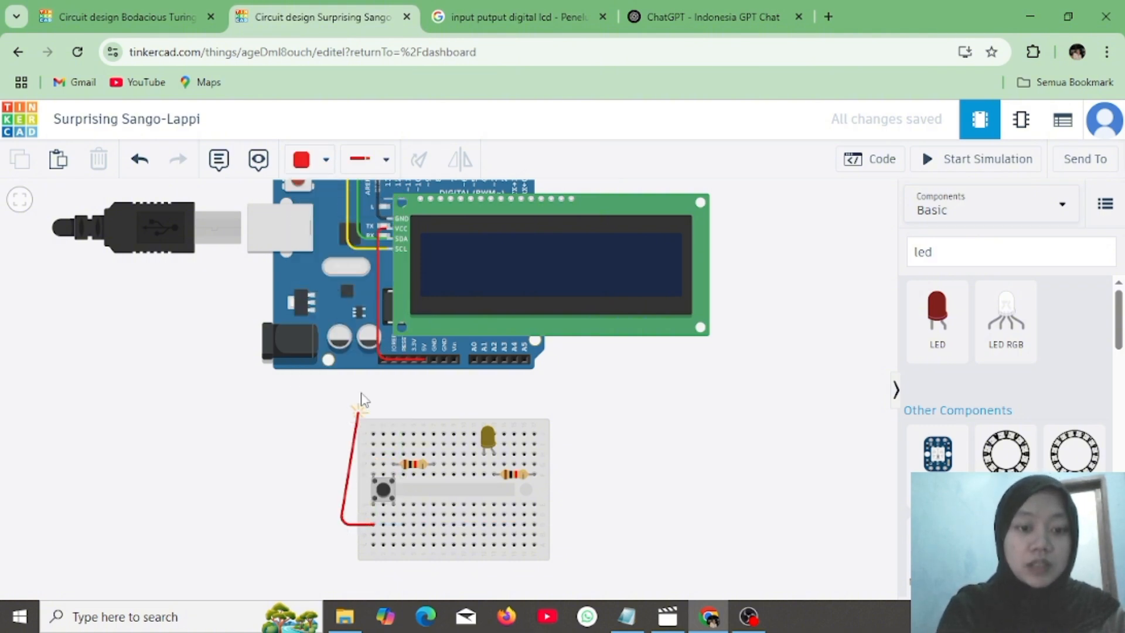
{"action": "left_click", "coordinate": [340, 388]}
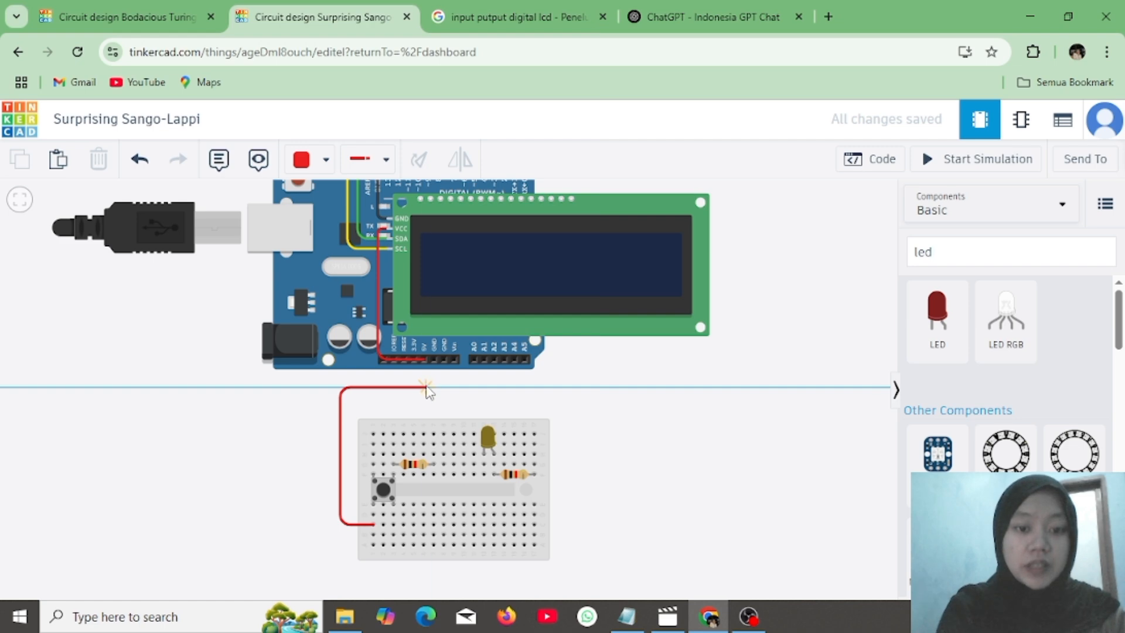
{"action": "left_click", "coordinate": [426, 387]}
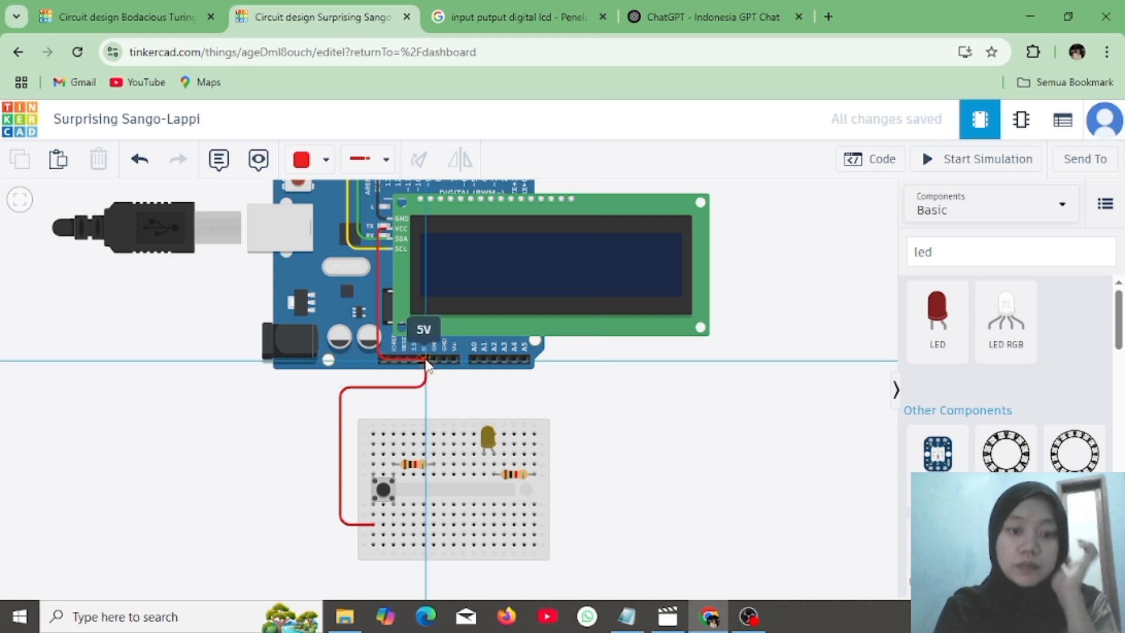
{"action": "left_click", "coordinate": [426, 361]}
{"action": "left_click_drag", "start_coordinate": [425, 395], "coordinate": [417, 394]}
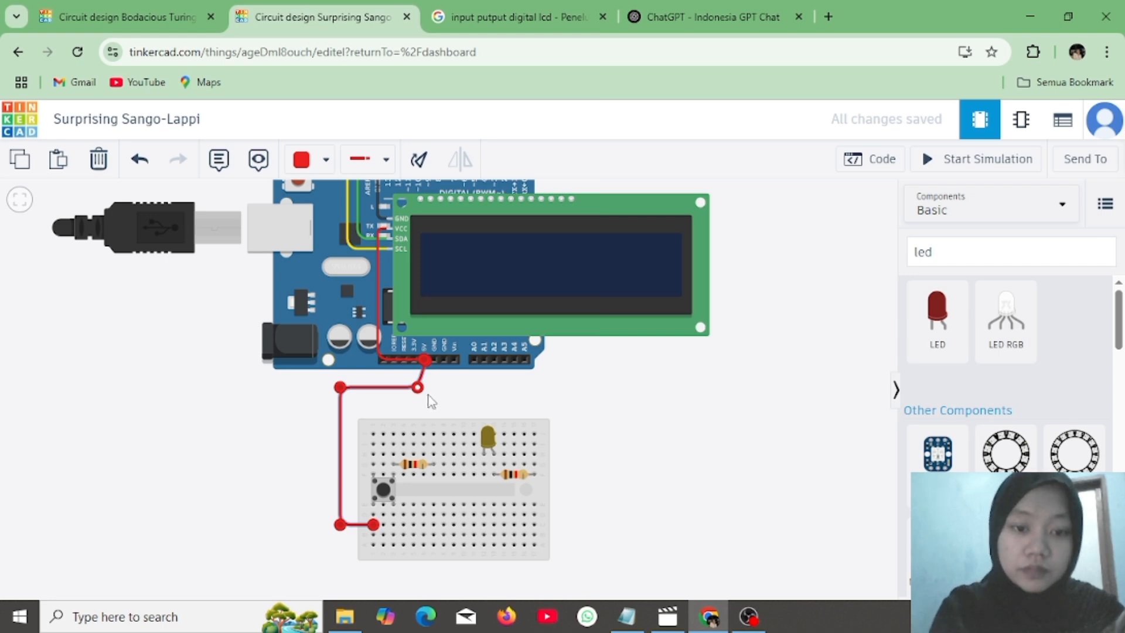
{"action": "left_click_drag", "start_coordinate": [421, 394], "coordinate": [427, 395]}
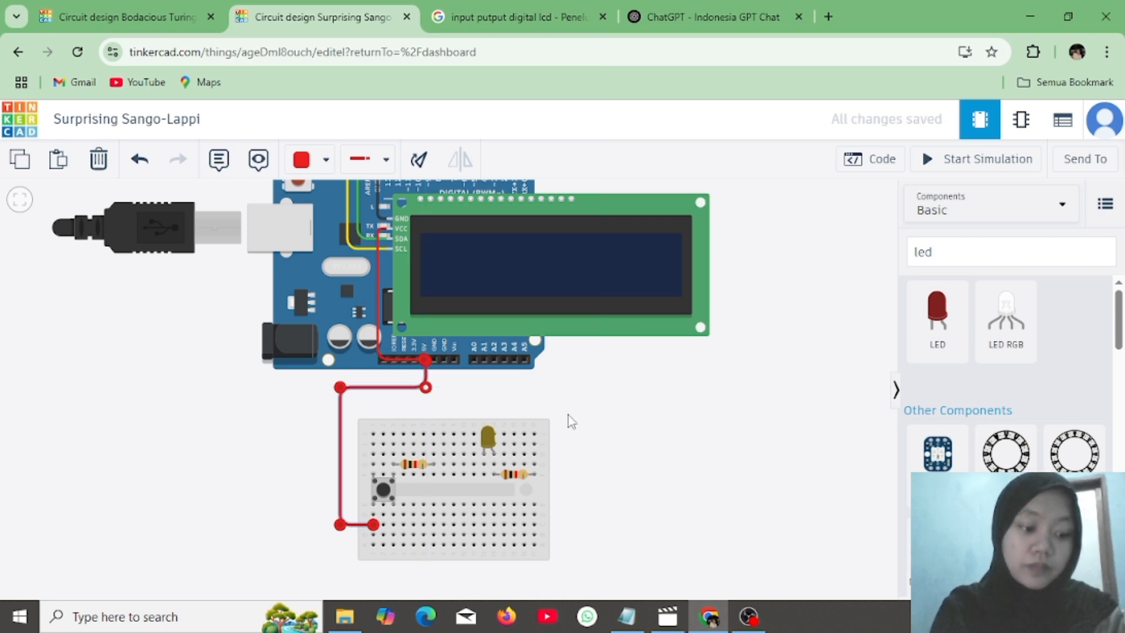
{"action": "left_click", "coordinate": [570, 420]}
Run a turquoise wire from the column of the left resistor's left leg around the LCD to Arduino digital pin 1
{"action": "left_click", "coordinate": [326, 159]}
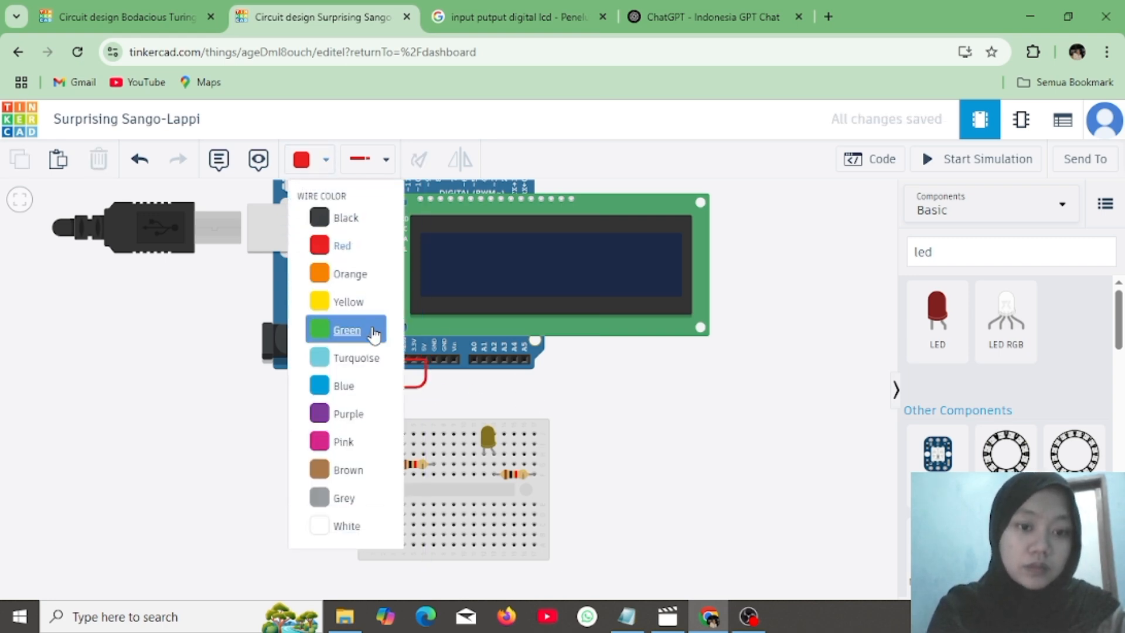
{"action": "left_click", "coordinate": [354, 356]}
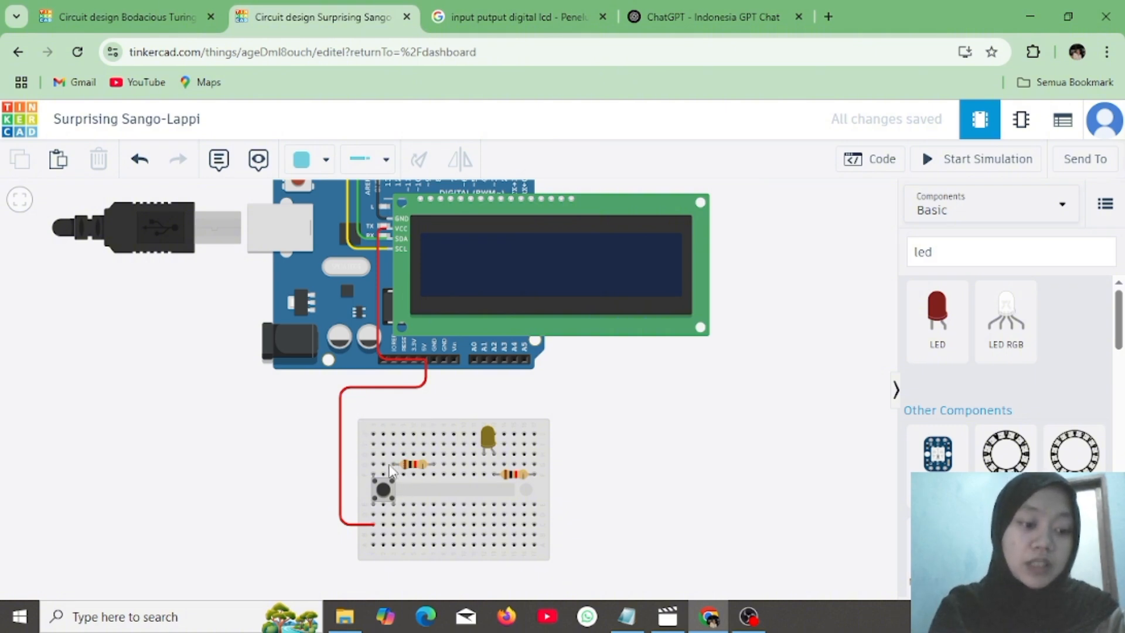
{"action": "left_click_drag", "start_coordinate": [638, 400], "coordinate": [641, 450]}
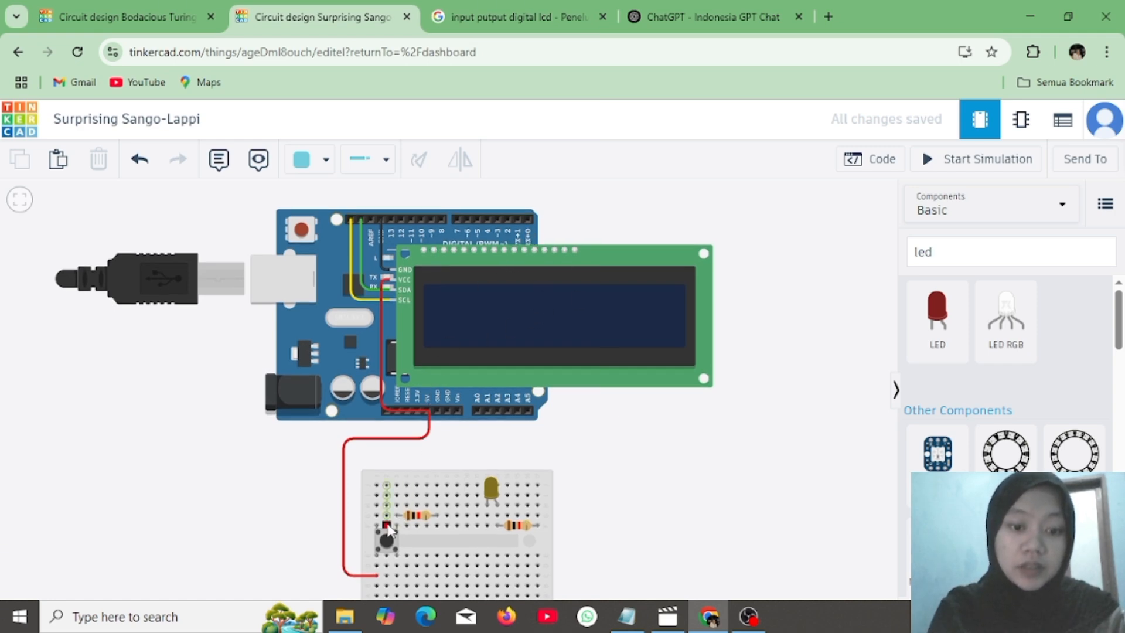
{"action": "left_click", "coordinate": [396, 472]}
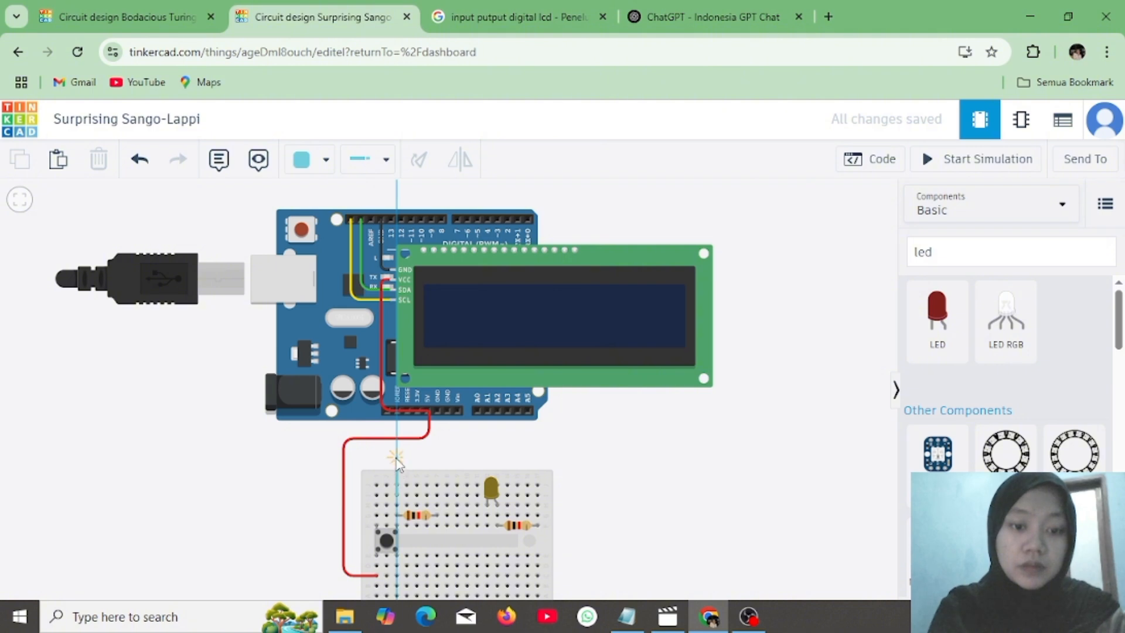
{"action": "left_click", "coordinate": [768, 455]}
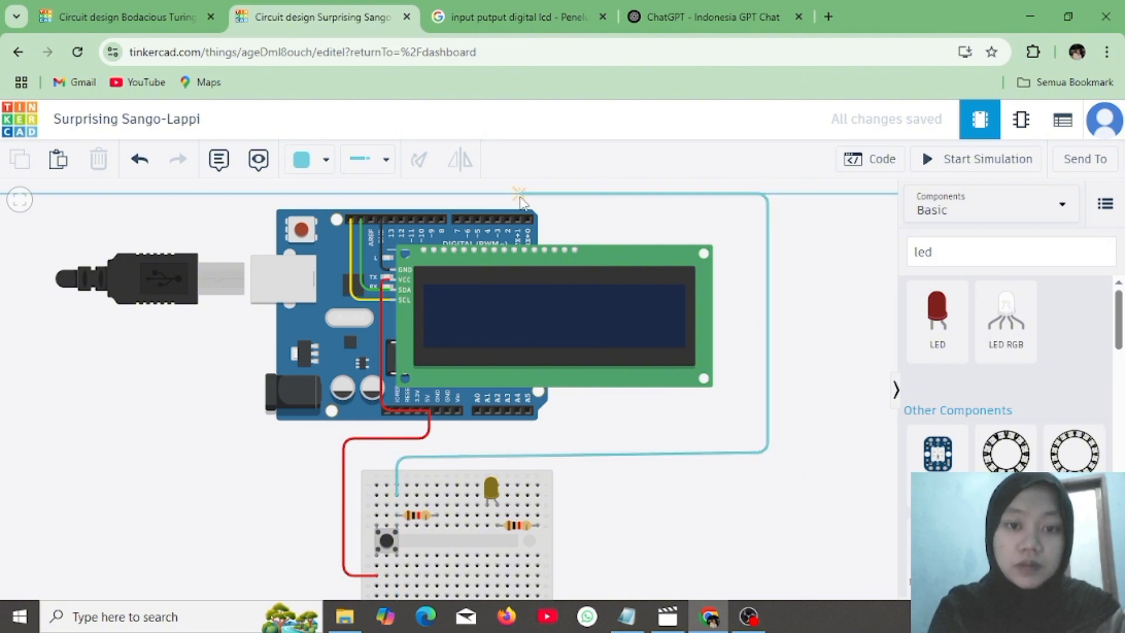
{"action": "left_click", "coordinate": [518, 217]}
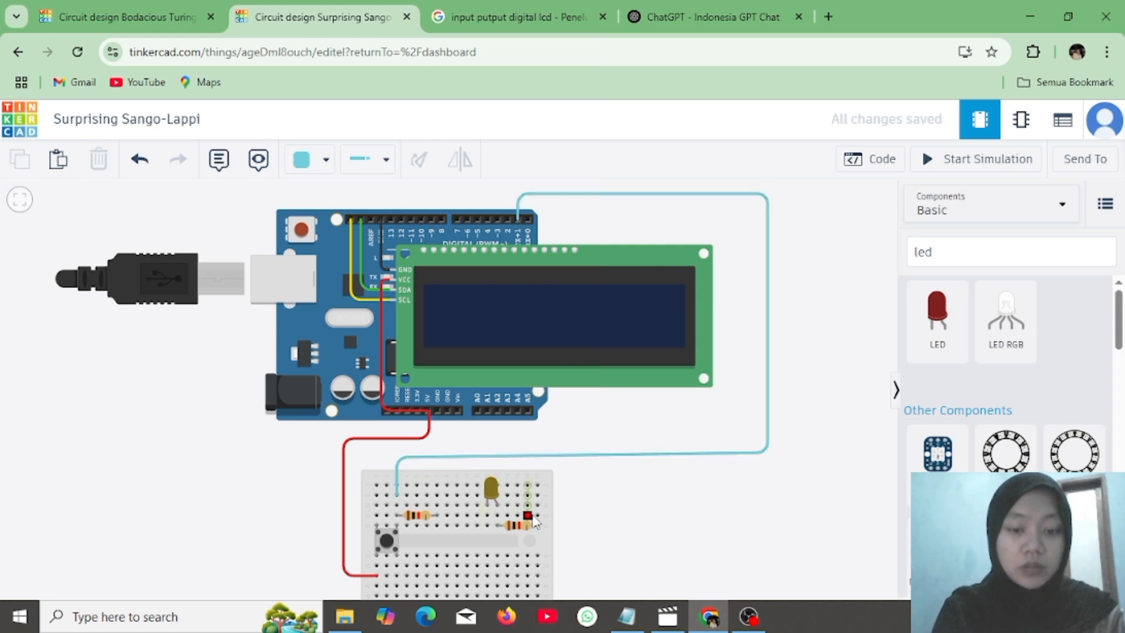
Wire the column of the right resistor's outer leg to Arduino digital pin 0, square its upper corner and color it purple
{"action": "left_click", "coordinate": [537, 506]}
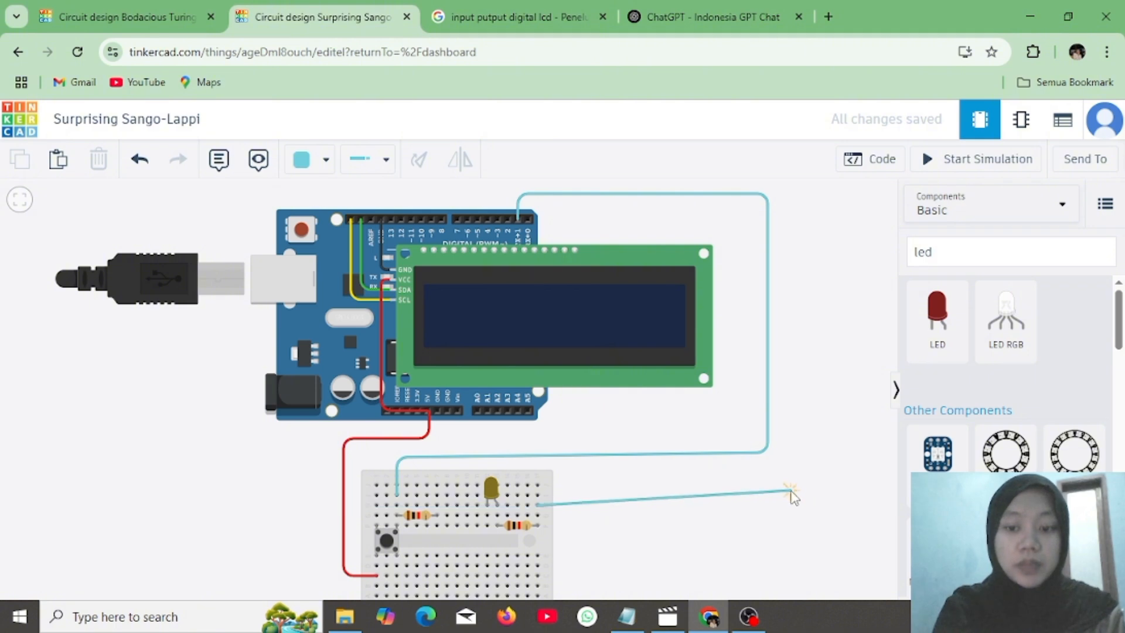
{"action": "left_click", "coordinate": [791, 500]}
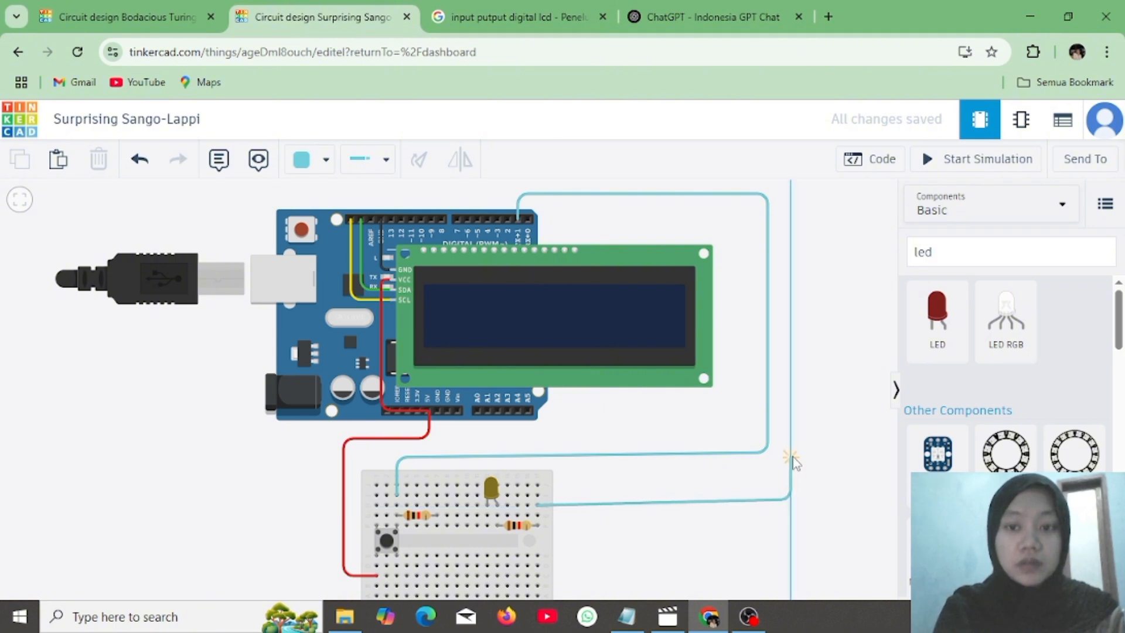
{"action": "left_click", "coordinate": [790, 210]}
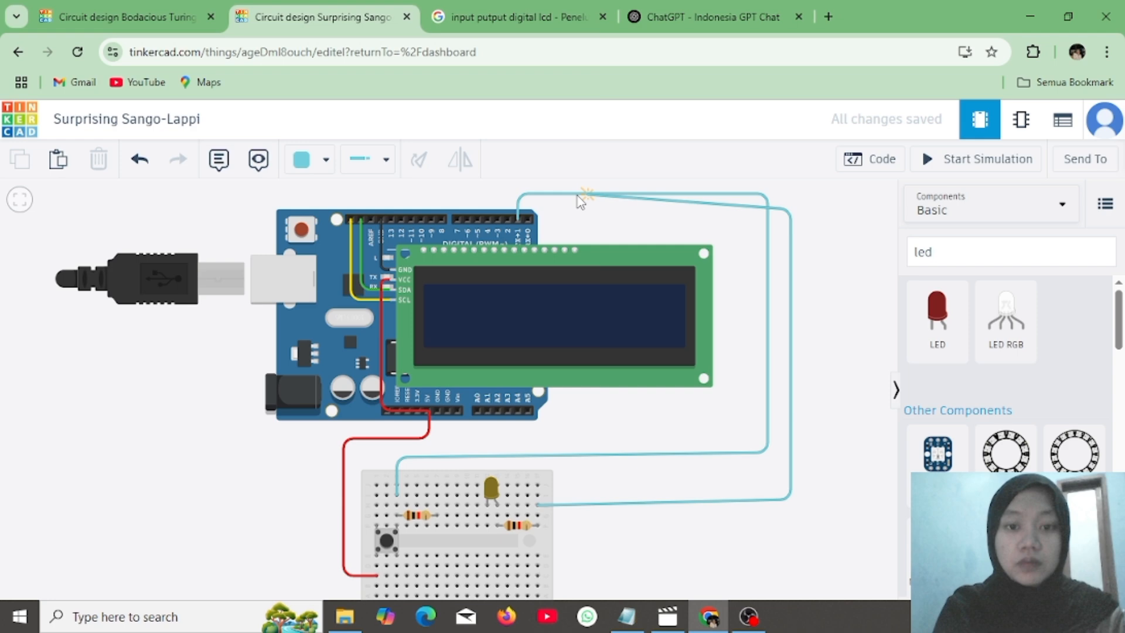
{"action": "left_click", "coordinate": [526, 217]}
{"action": "left_click_drag", "start_coordinate": [791, 212], "coordinate": [791, 219]}
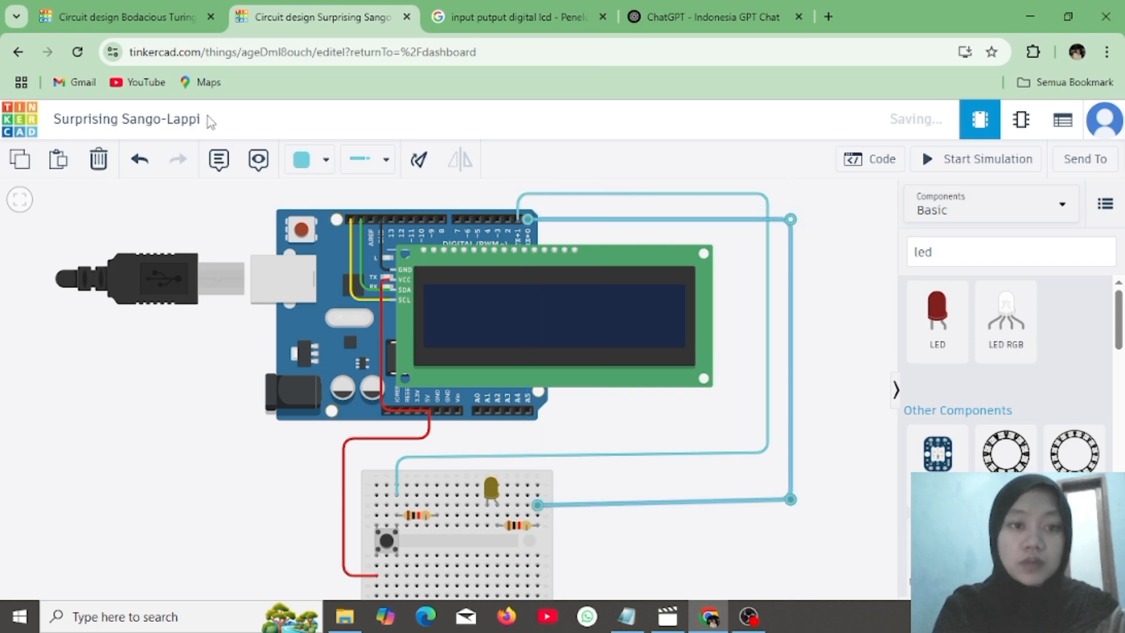
{"action": "left_click", "coordinate": [326, 164]}
{"action": "left_click", "coordinate": [348, 415]}
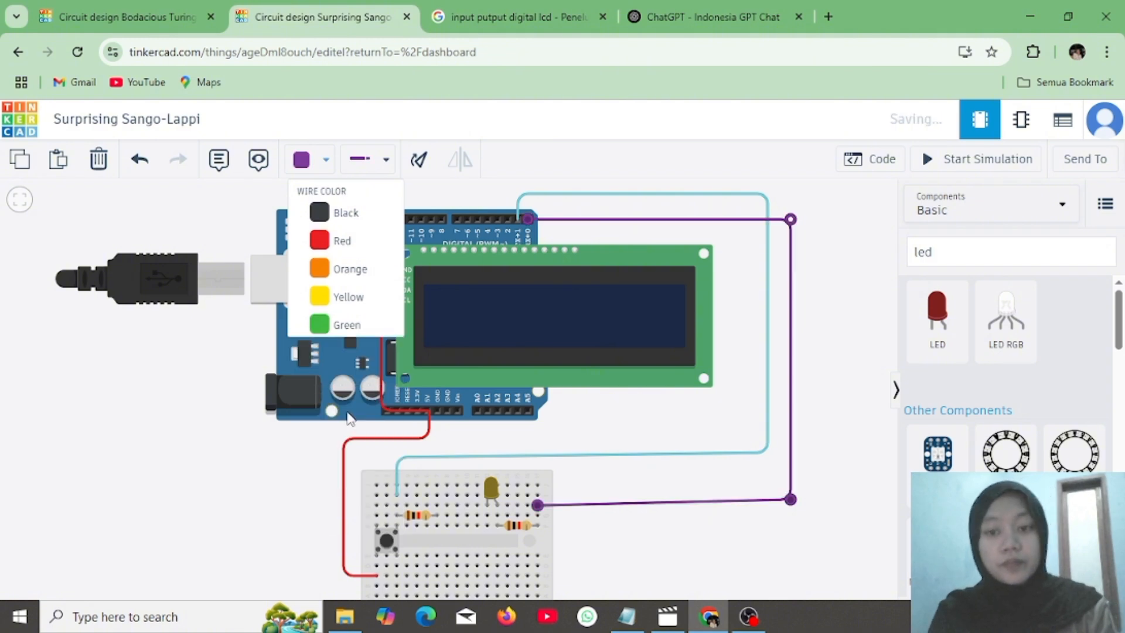
{"action": "left_click", "coordinate": [838, 417]}
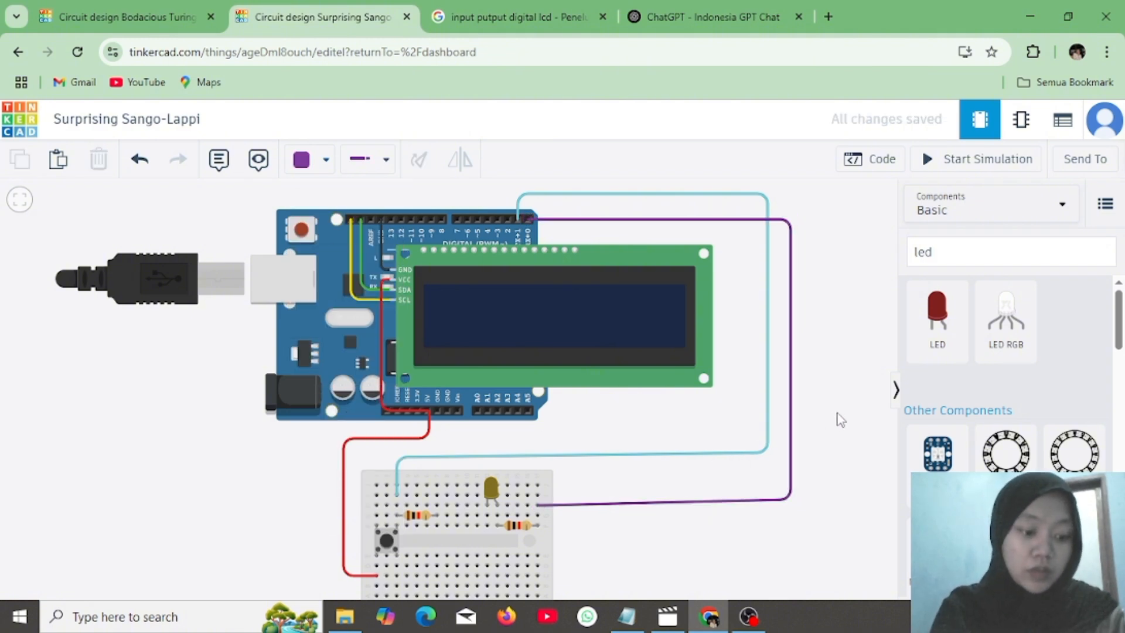
Add black jumpers from the left resistor's right-leg column across the breadboard's centre gap and to the LED's left leg
{"action": "left_click", "coordinate": [325, 159]}
{"action": "left_click", "coordinate": [346, 218]}
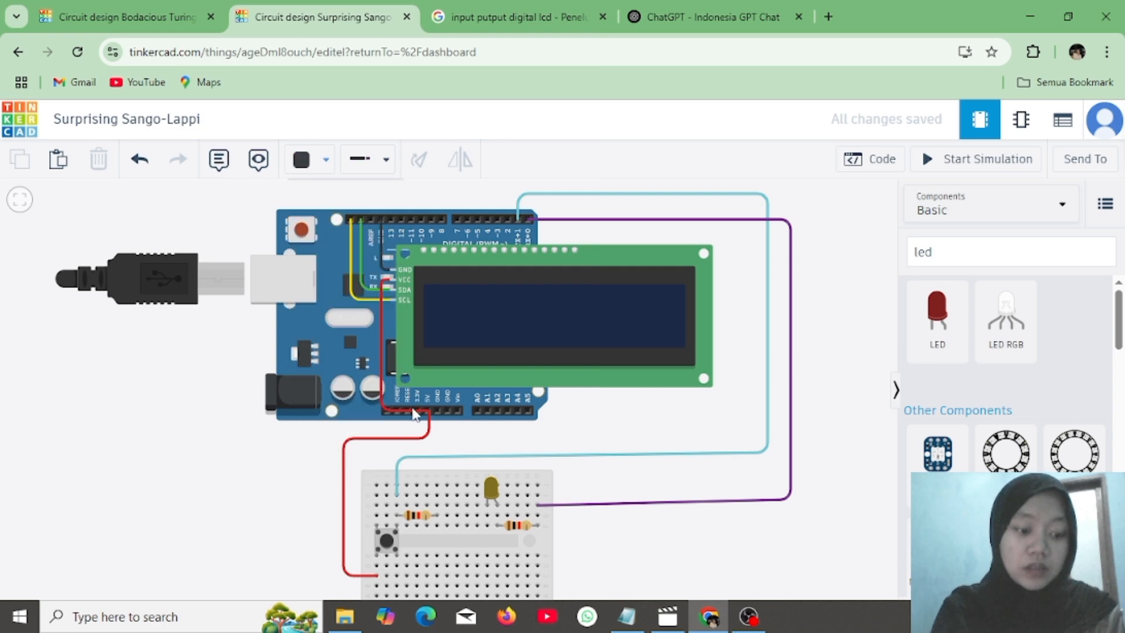
{"action": "left_click", "coordinate": [437, 530]}
{"action": "left_click", "coordinate": [438, 555]}
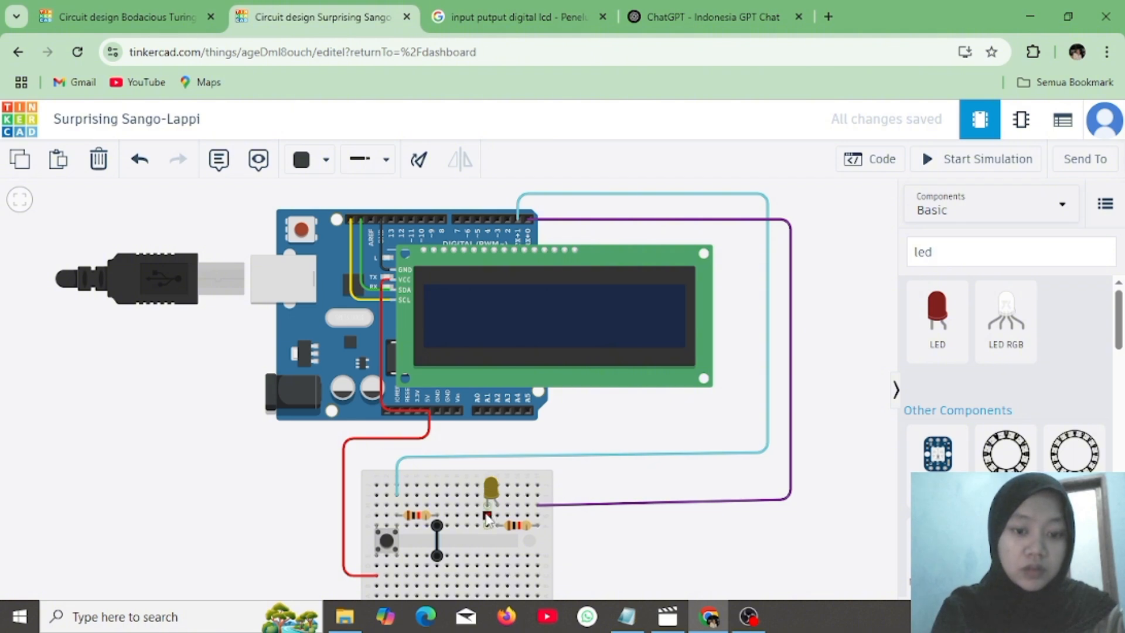
{"action": "key", "text": "Escape"}
{"action": "left_click", "coordinate": [437, 505]}
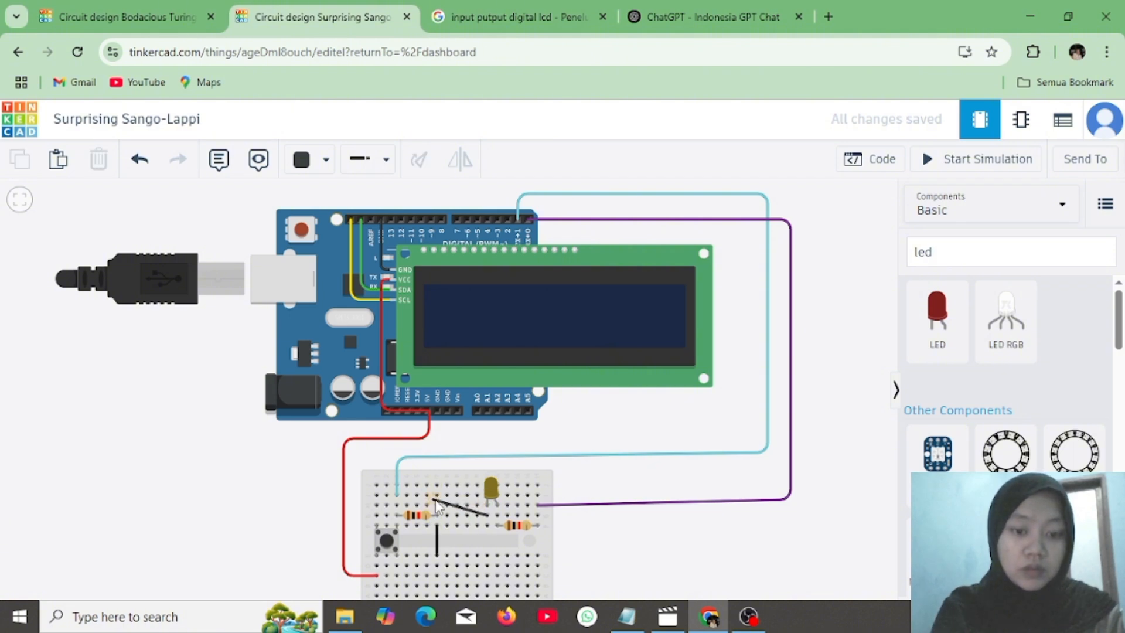
{"action": "left_click", "coordinate": [486, 514]}
Run a black wire from the breadboard's lower half in the jumper's column, around the LCD's far side, to the LCD's GND pin
{"action": "left_click_drag", "start_coordinate": [604, 558], "coordinate": [605, 498]}
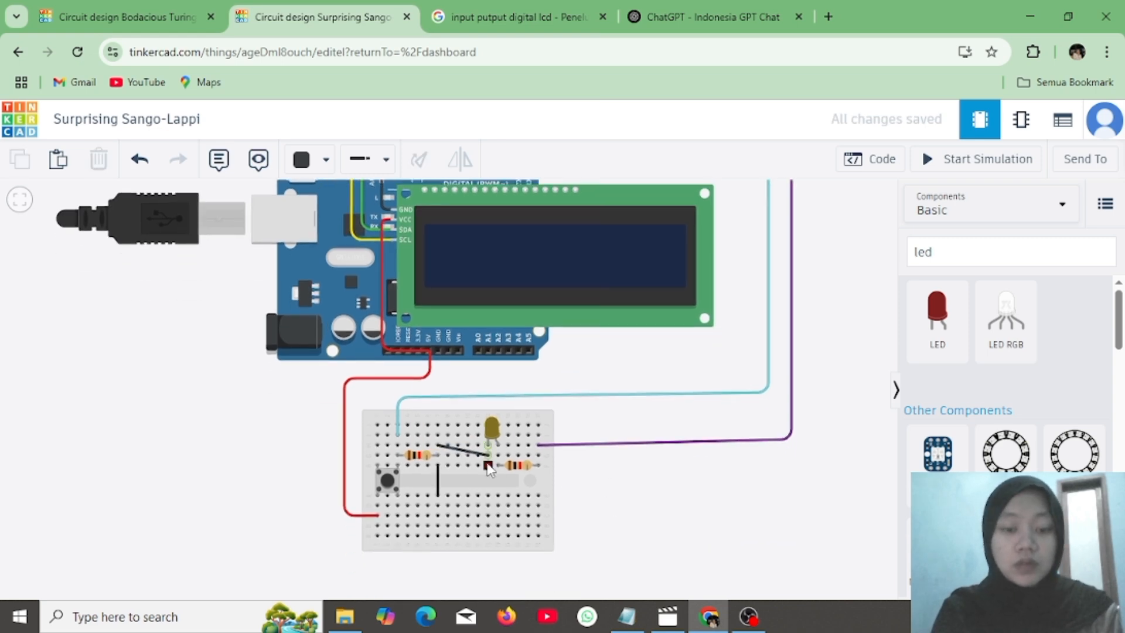
{"action": "left_click", "coordinate": [438, 536]}
{"action": "left_click", "coordinate": [440, 571]}
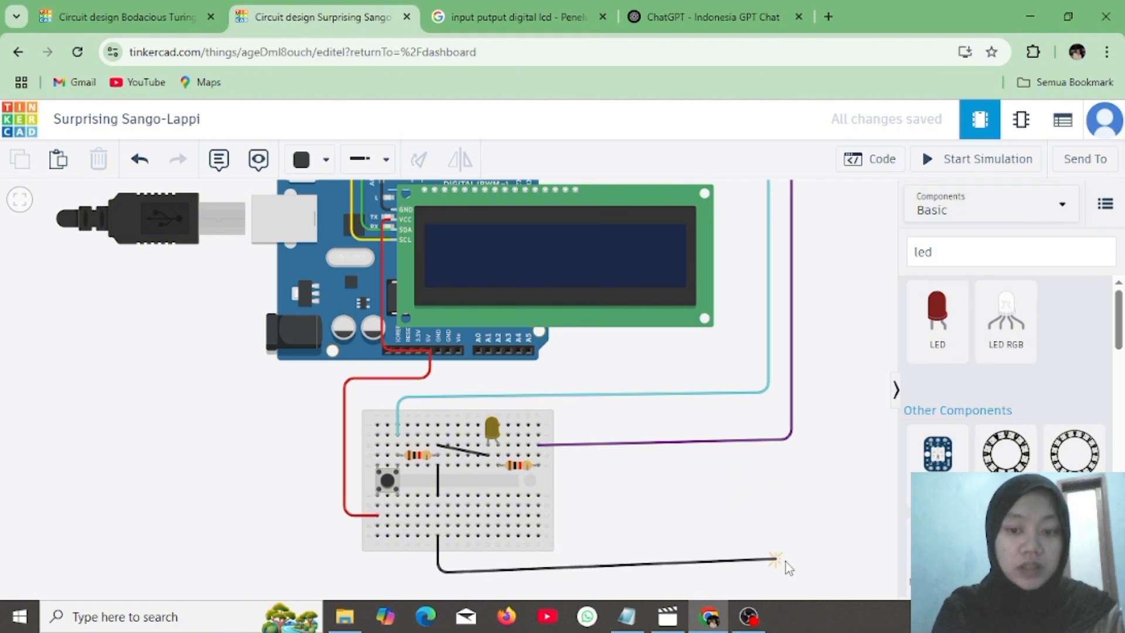
{"action": "left_click", "coordinate": [764, 565]}
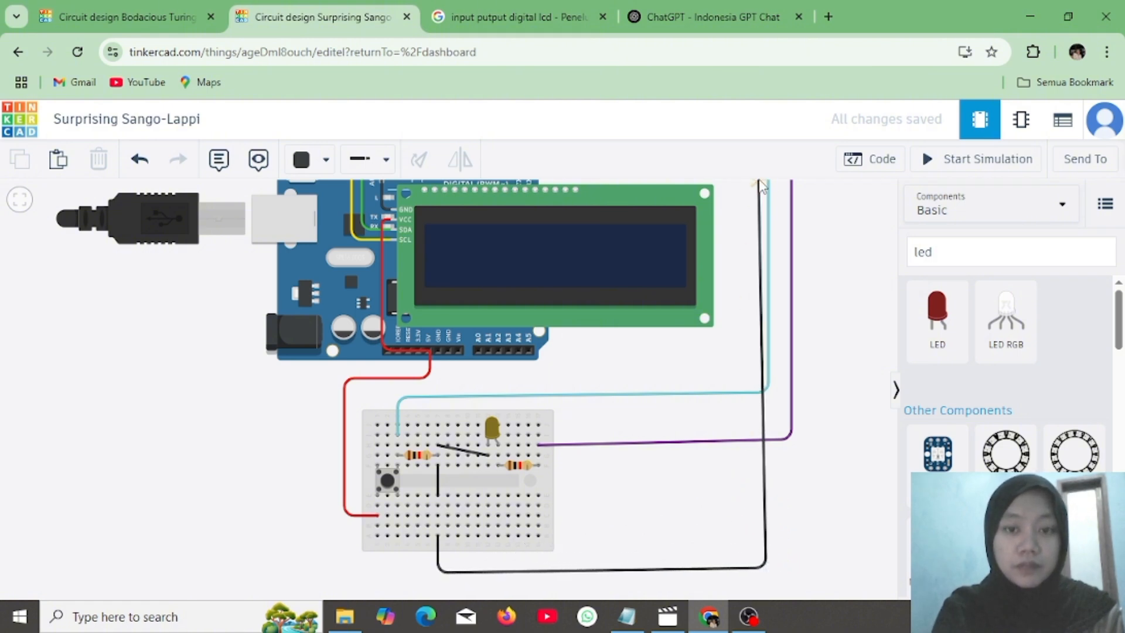
{"action": "left_click", "coordinate": [755, 186]}
{"action": "left_click", "coordinate": [381, 210]}
{"action": "left_click", "coordinate": [394, 209]}
Reshape the long black ground wire so it runs above the LCD with straight corners
{"action": "left_click_drag", "start_coordinate": [679, 410], "coordinate": [663, 466]}
{"action": "left_click", "coordinate": [741, 293]}
{"action": "left_click_drag", "start_coordinate": [740, 244], "coordinate": [750, 230]}
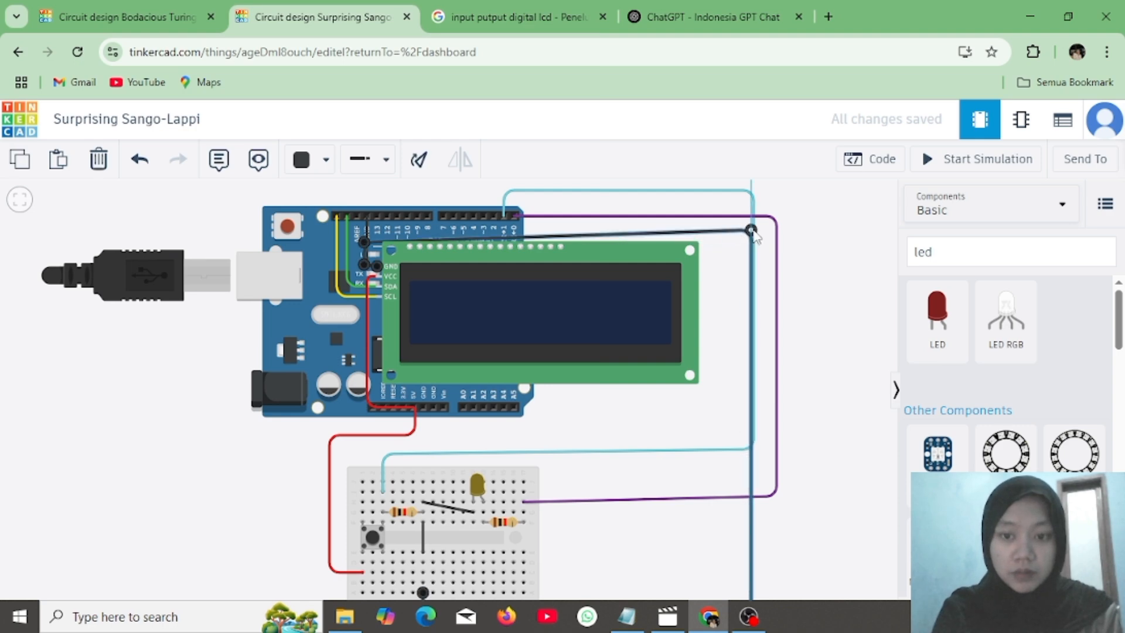
{"action": "left_click_drag", "start_coordinate": [366, 243], "coordinate": [364, 201]}
{"action": "left_click_drag", "start_coordinate": [750, 231], "coordinate": [749, 202]}
{"action": "scroll", "coordinate": [685, 461], "scroll_direction": "down", "scroll_amount": 2}
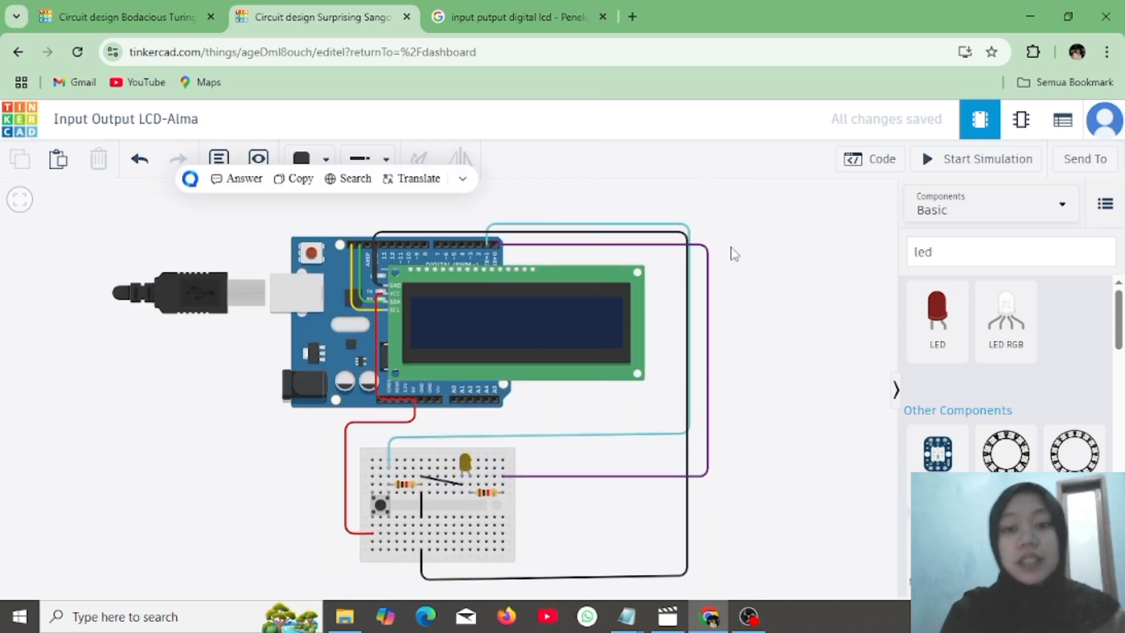
Open the Arduino's code and switch the editor from Blocks to Text, accepting the loss of the blocks
{"action": "left_click", "coordinate": [872, 158]}
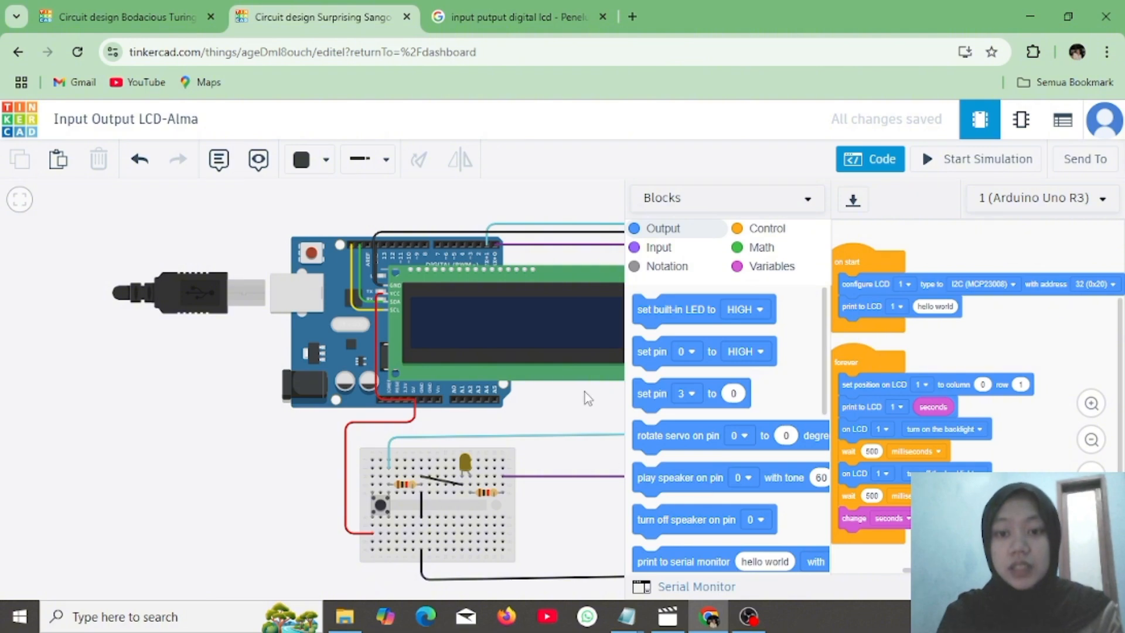
{"action": "left_click", "coordinate": [717, 199]}
{"action": "left_click", "coordinate": [703, 265]}
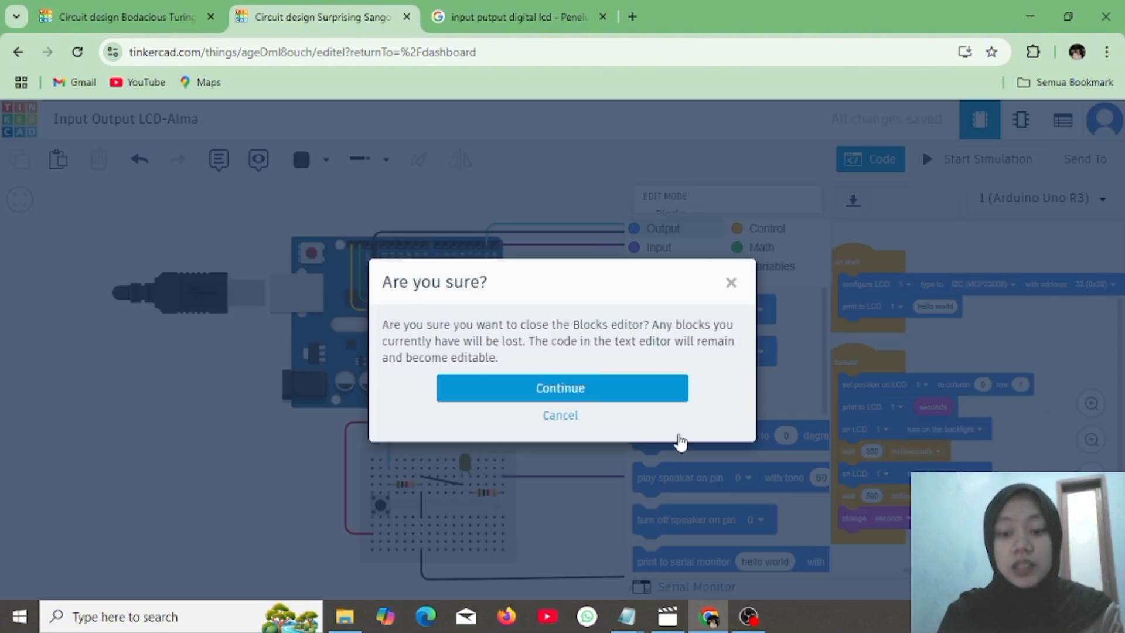
{"action": "left_click", "coordinate": [595, 393]}
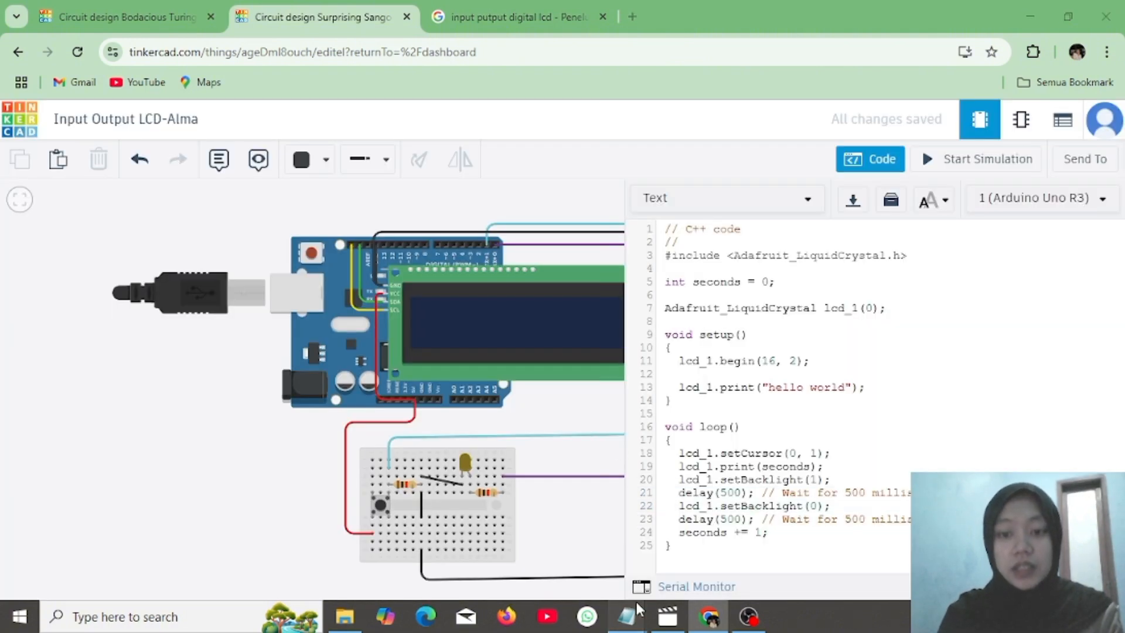
Copy the entire pushbutton, LED and LCD sketch from Notepad and replace the Arduino's default code with it
{"action": "mouse_move", "coordinate": [636, 602]}
{"action": "left_click", "coordinate": [607, 547]}
{"action": "key", "text": "ctrl+a"}
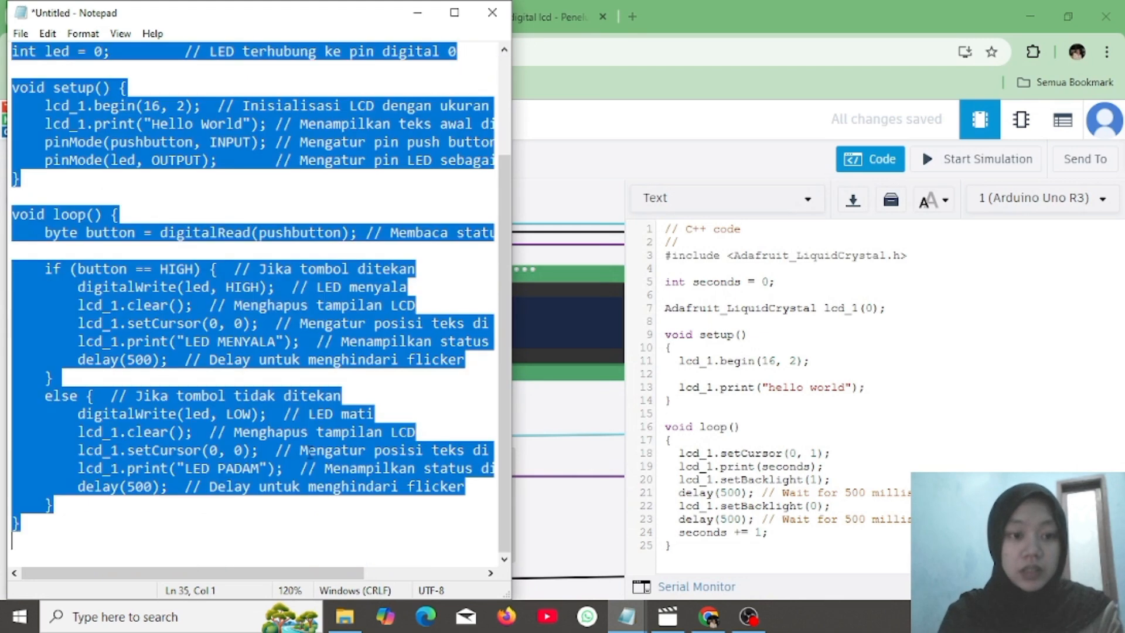
{"action": "left_click", "coordinate": [856, 258]}
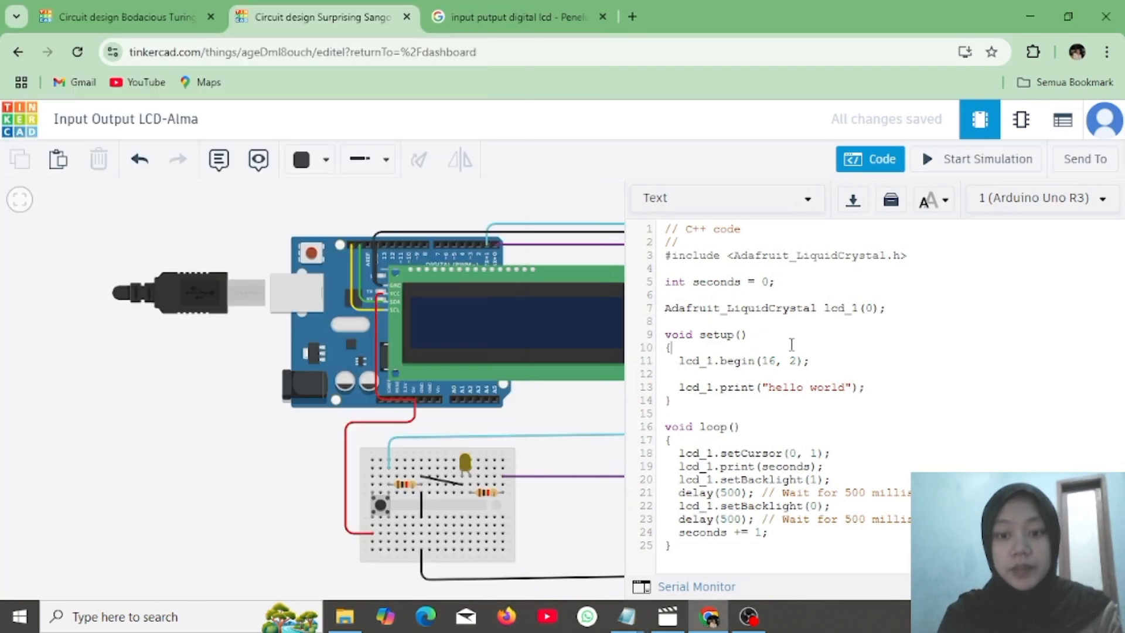
{"action": "key", "text": "ctrl+a"}
{"action": "key", "text": "ctrl+v"}
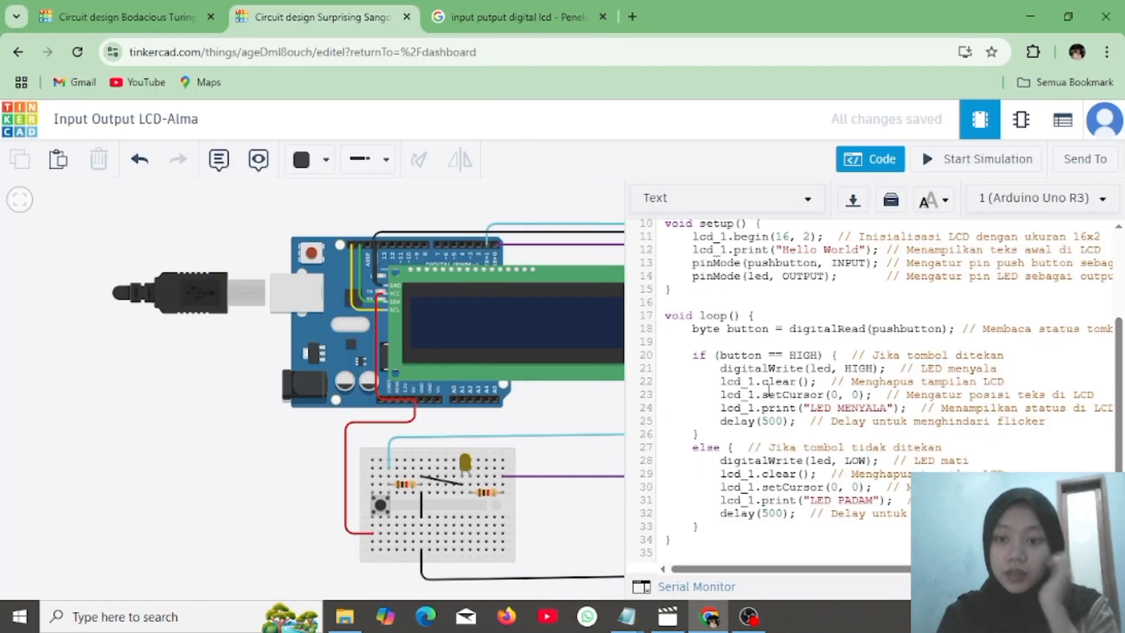
{"action": "scroll", "coordinate": [769, 389], "scroll_direction": "up", "scroll_amount": 3}
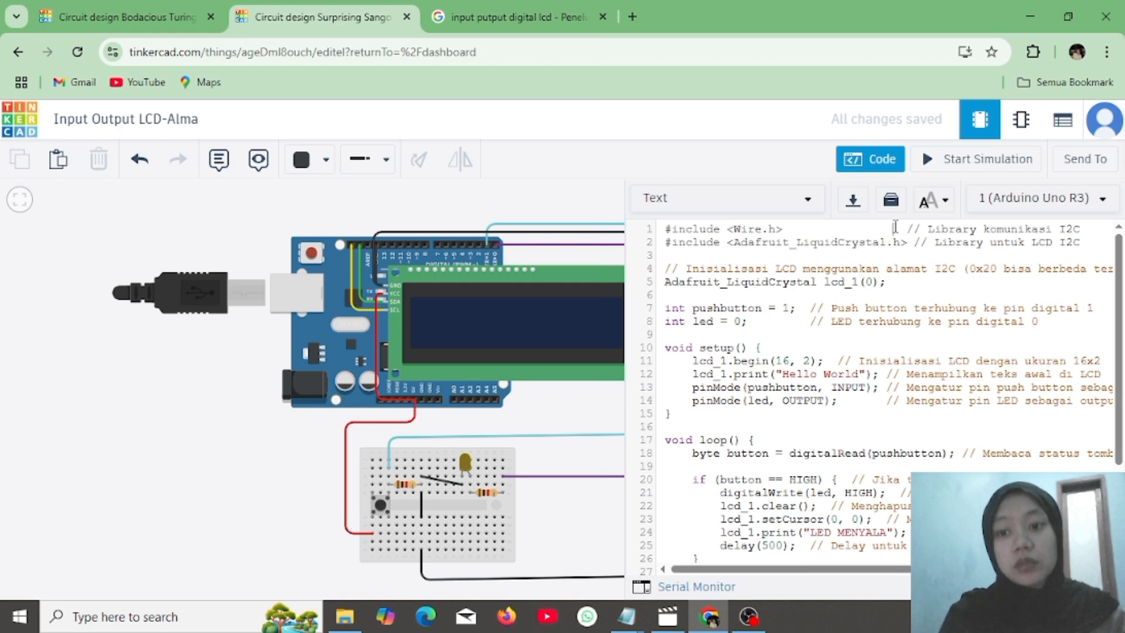
Open the list of code libraries and look through the available LCD libraries
{"action": "left_click", "coordinate": [891, 200]}
{"action": "scroll", "coordinate": [748, 367], "scroll_direction": "down", "scroll_amount": 3}
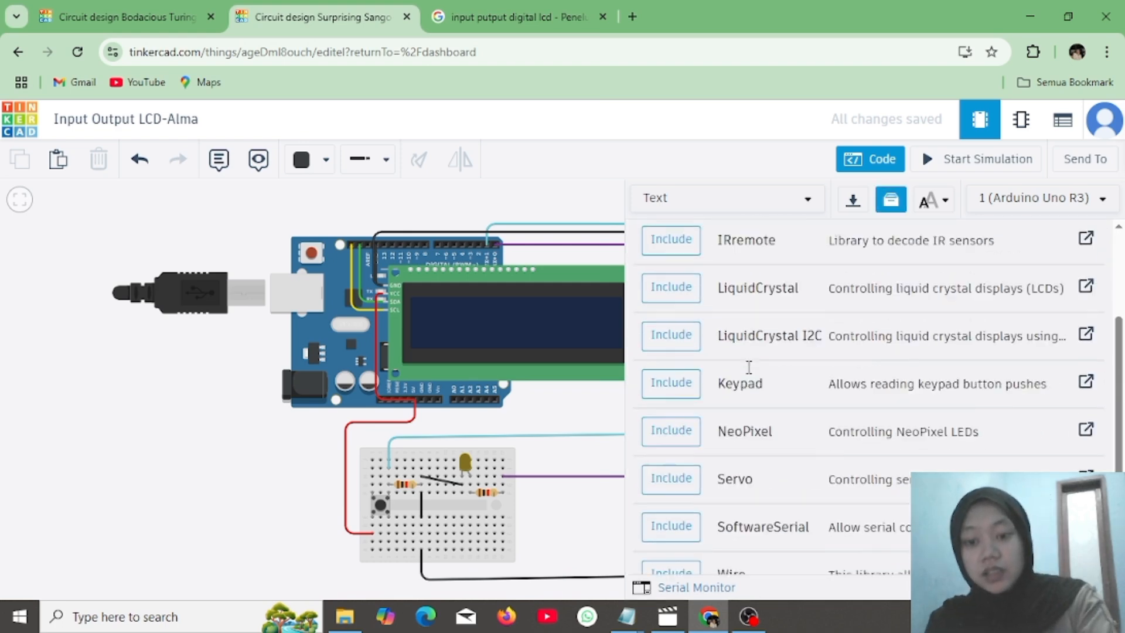
{"action": "scroll", "coordinate": [748, 366], "scroll_direction": "up", "scroll_amount": 3}
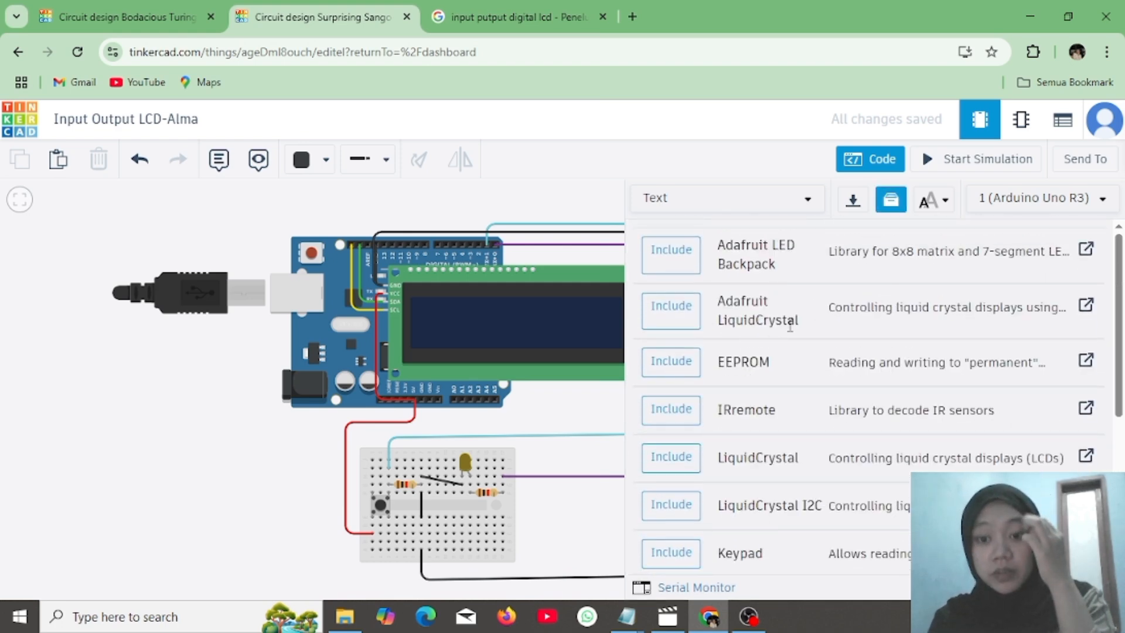
Close the library list, return to the Arduino's sketch and review its library includes, pin variables and setup code
{"action": "left_click", "coordinate": [584, 446]}
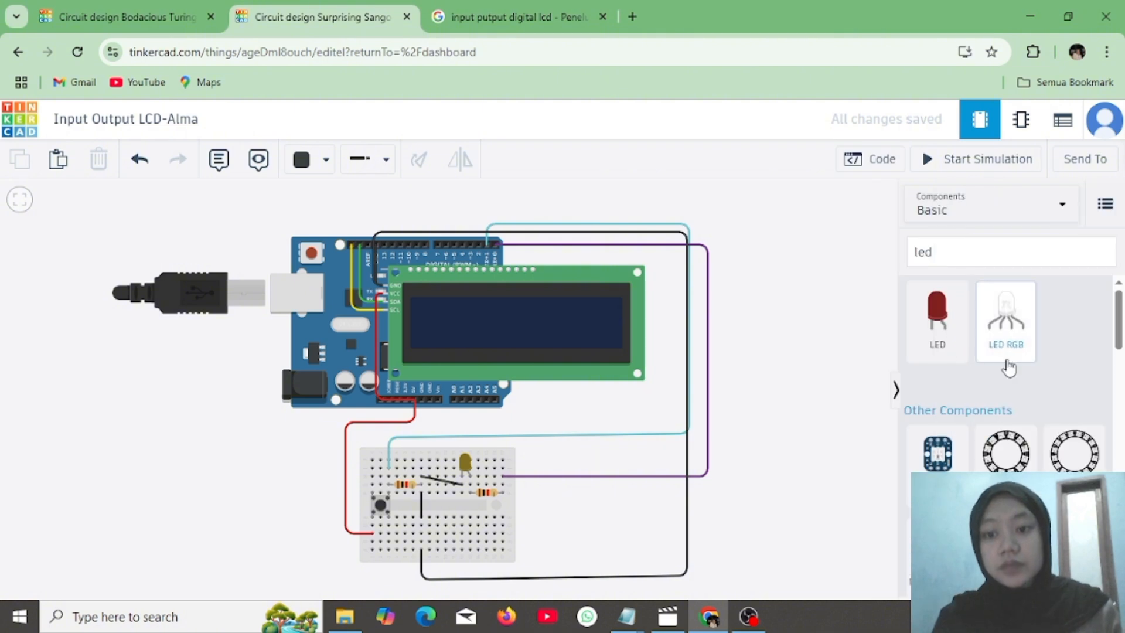
{"action": "left_click", "coordinate": [869, 159]}
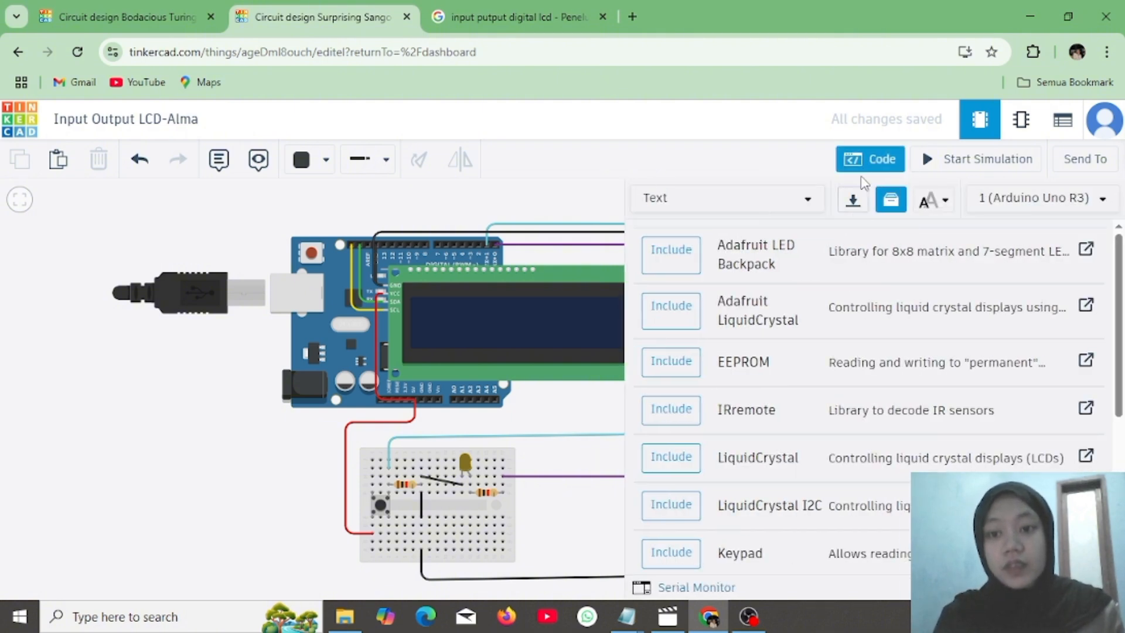
{"action": "left_click", "coordinate": [887, 202]}
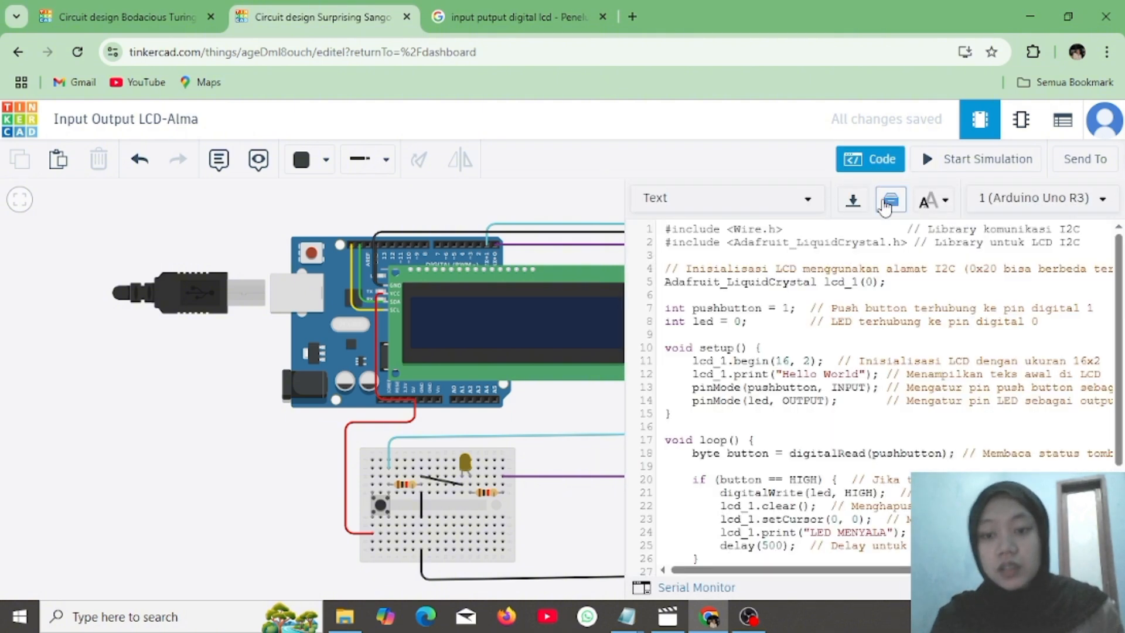
{"action": "scroll", "coordinate": [778, 305], "scroll_direction": "down", "scroll_amount": 1}
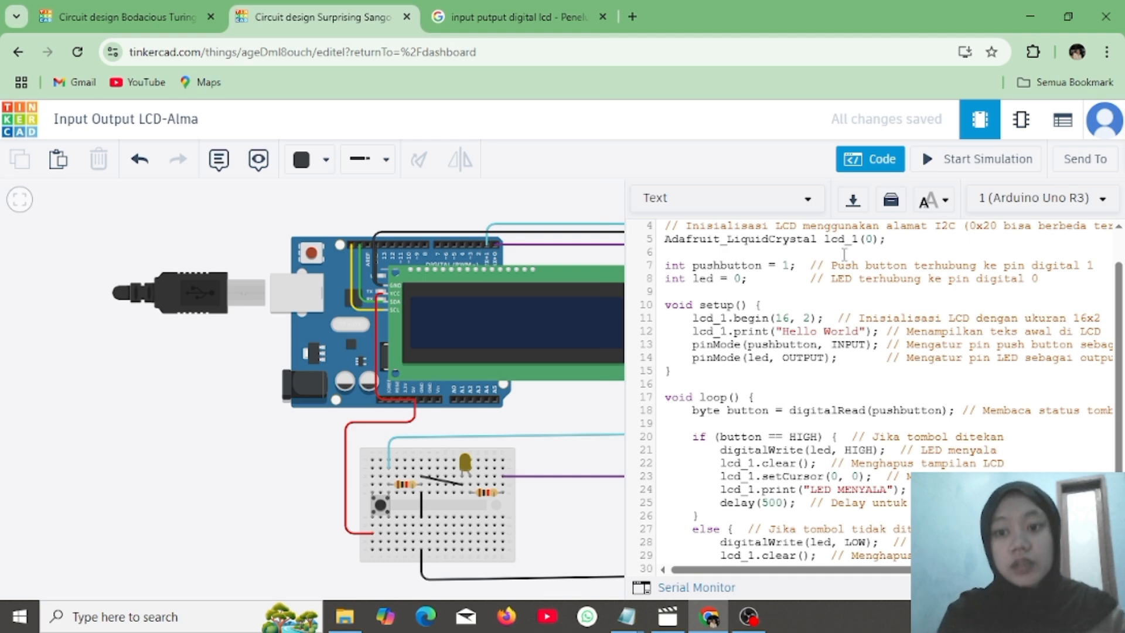
{"action": "scroll", "coordinate": [844, 253], "scroll_direction": "up", "scroll_amount": 1}
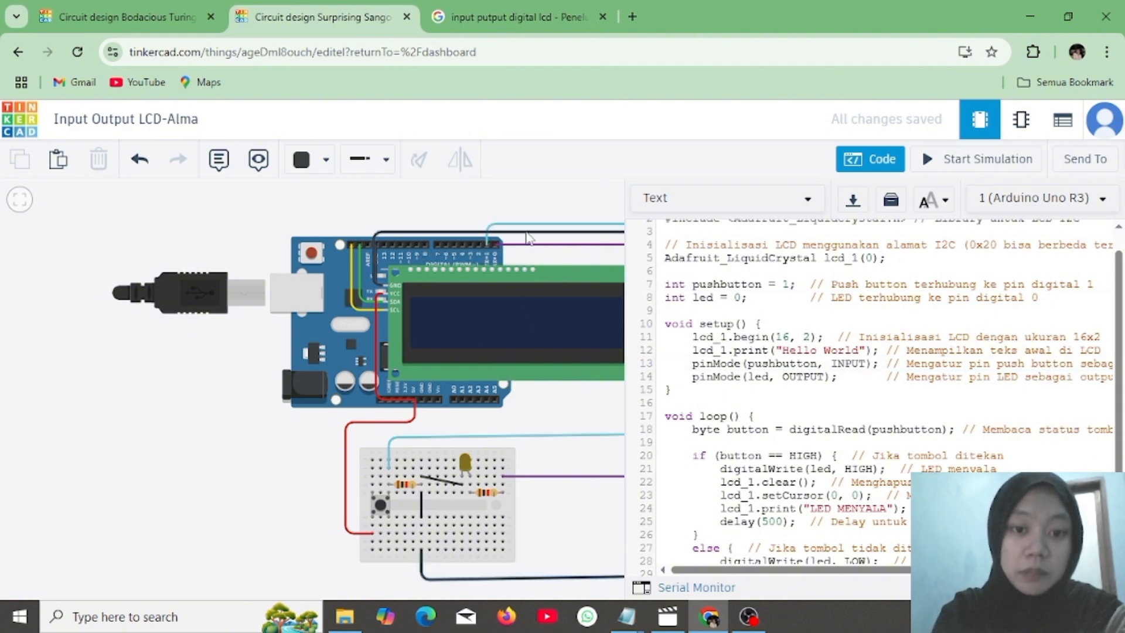
{"action": "scroll", "coordinate": [838, 410], "scroll_direction": "down", "scroll_amount": 2}
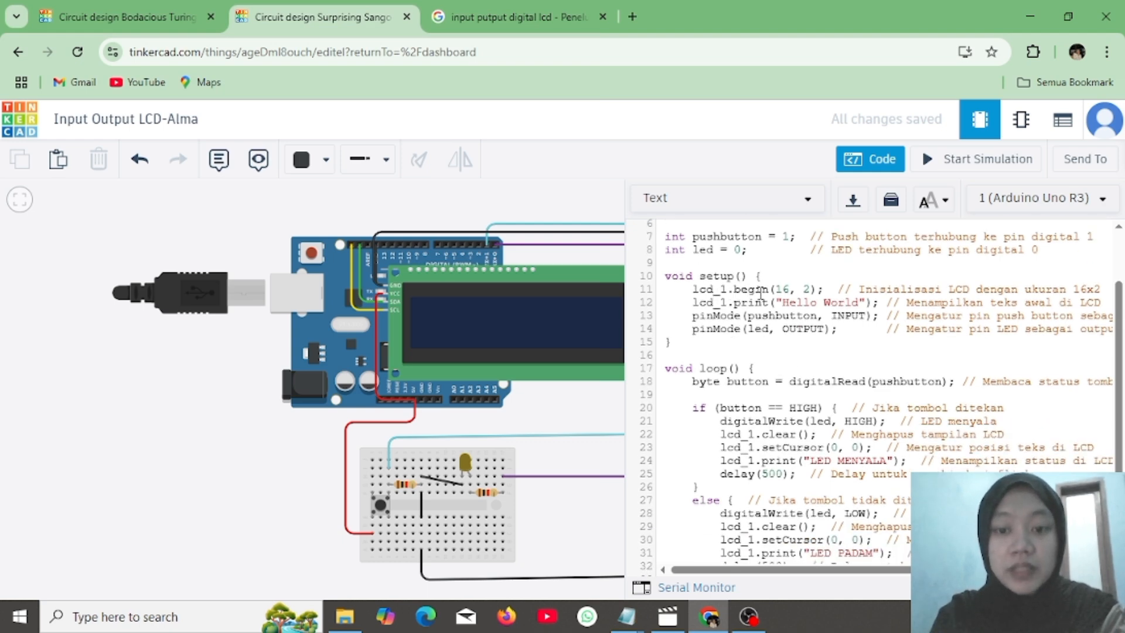
{"action": "scroll", "coordinate": [791, 297], "scroll_direction": "up", "scroll_amount": 3}
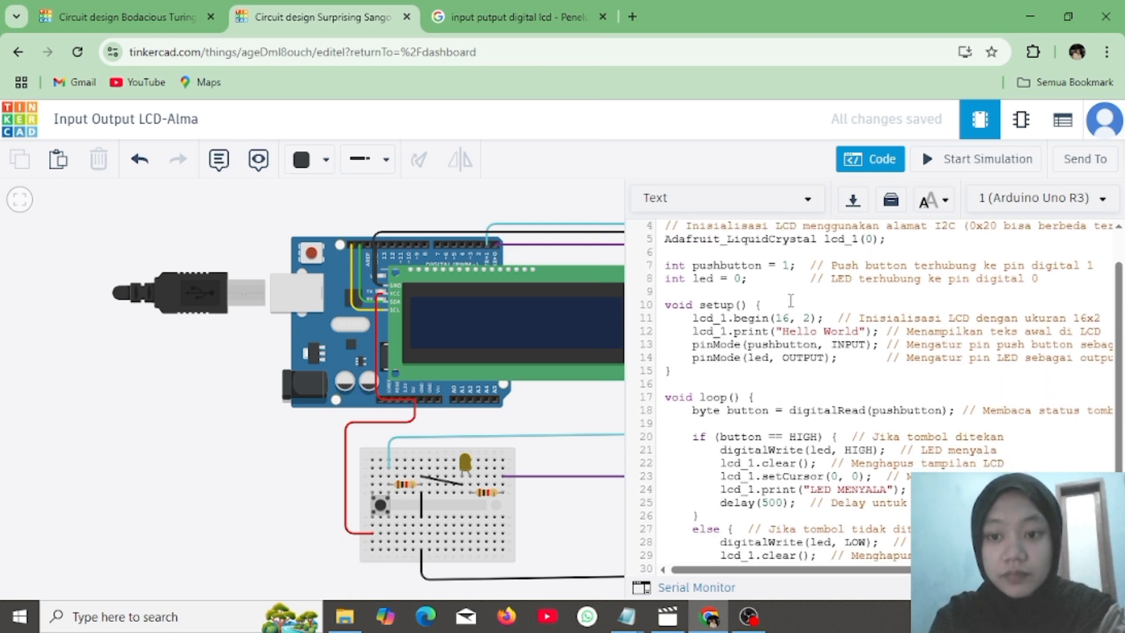
Replace the "Hello World" text in the setup function's lcd_1.print line with the maker's name
{"action": "scroll", "coordinate": [791, 300], "scroll_direction": "down", "scroll_amount": 3}
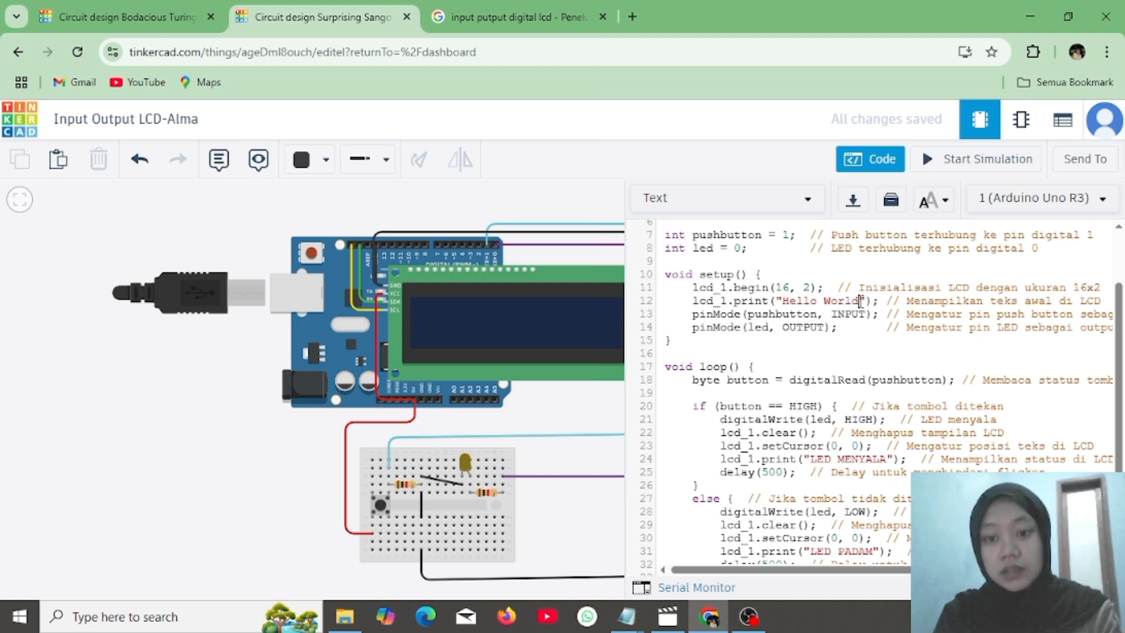
{"action": "key", "text": "BackSpace"}
{"action": "key", "text": "BackSpace"}
{"action": "key", "text": "BackSpace"}
{"action": "key", "text": "BackSpace"}
{"action": "key", "text": "BackSpace"}
{"action": "key", "text": "BackSpace"}
{"action": "key", "text": "BackSpace"}
{"action": "key", "text": "BackSpace"}
{"action": "key", "text": "BackSpace"}
{"action": "key", "text": "BackSpace"}
{"action": "key", "text": "BackSpace"}
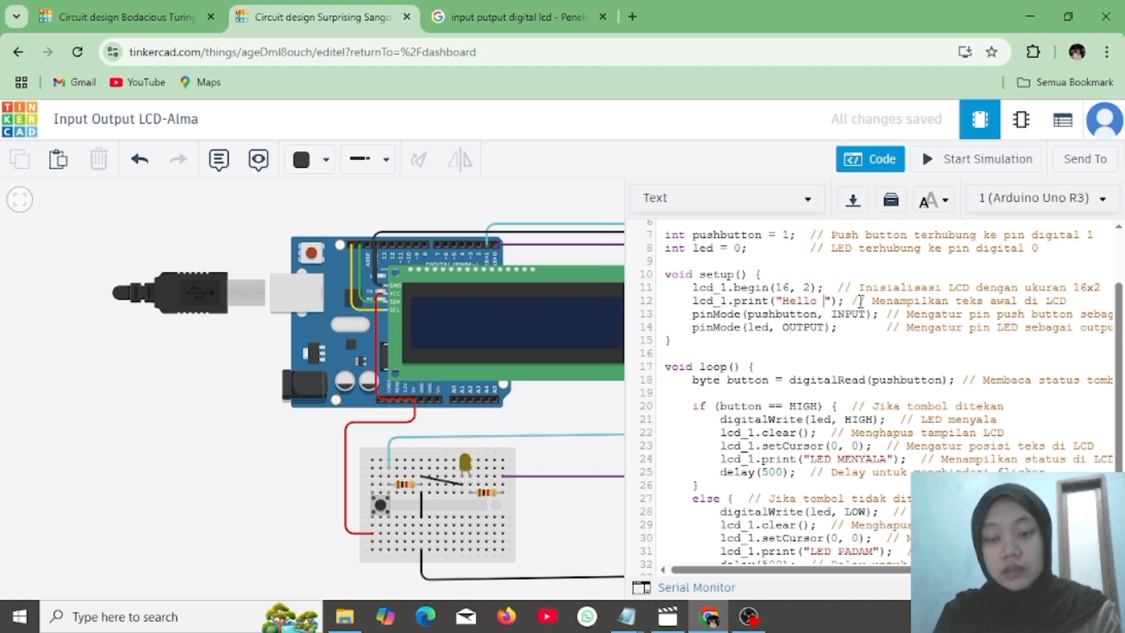
{"action": "type", "text": "Alma Triana"}
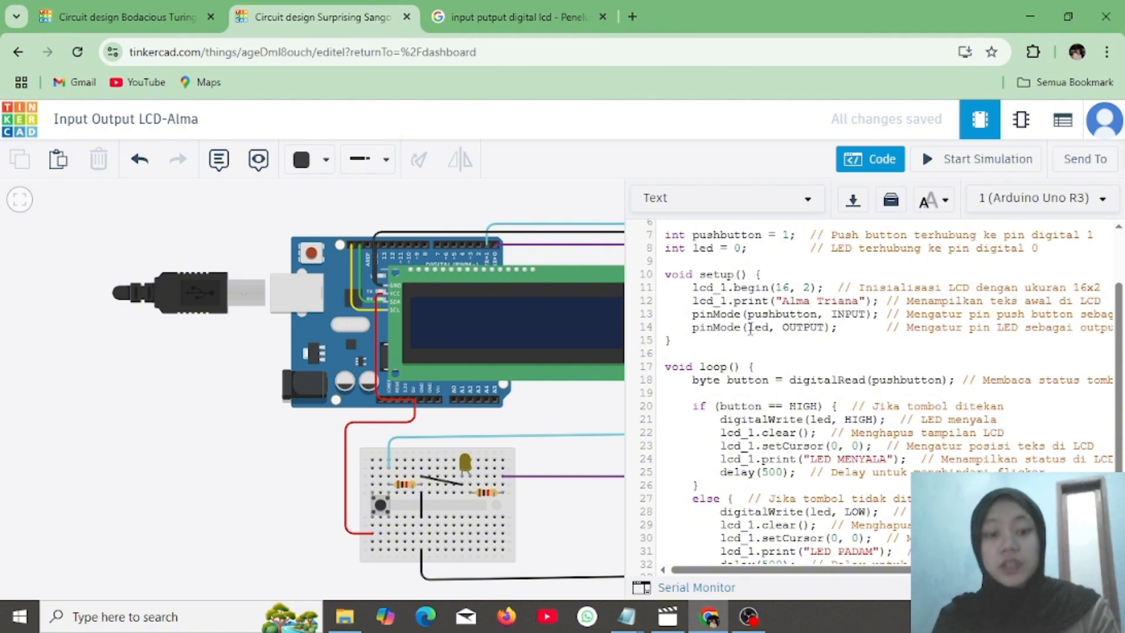
Review the loop code and run the simulation briefly to check the LCD text, dismissing the debugger help and stopping the run
{"action": "scroll", "coordinate": [779, 338], "scroll_direction": "down", "scroll_amount": 1}
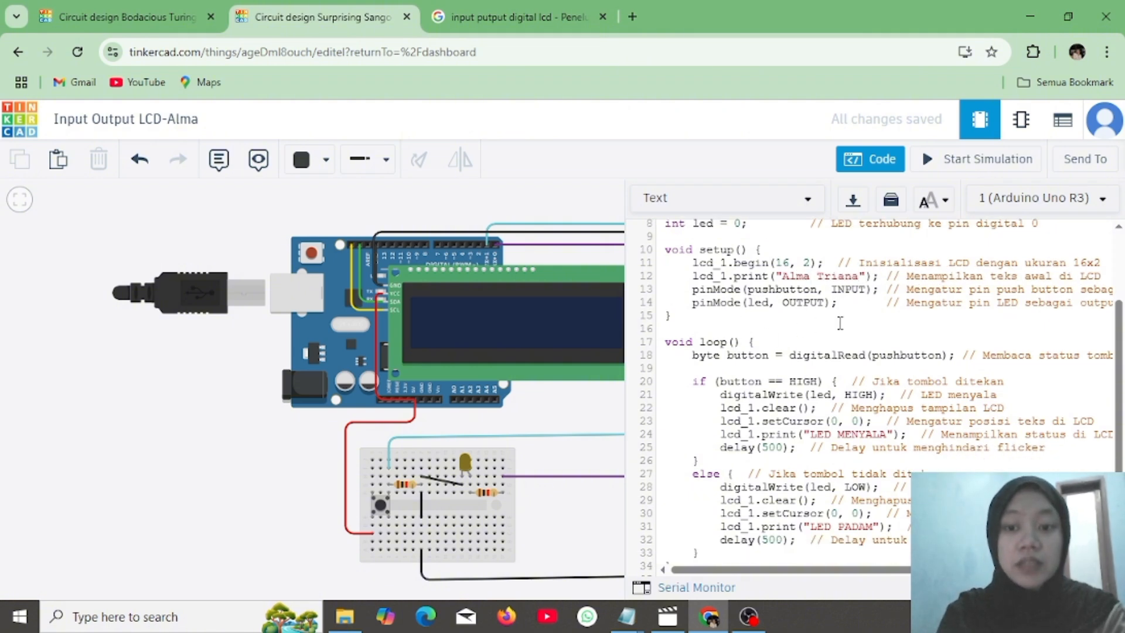
{"action": "scroll", "coordinate": [834, 381], "scroll_direction": "down", "scroll_amount": 1}
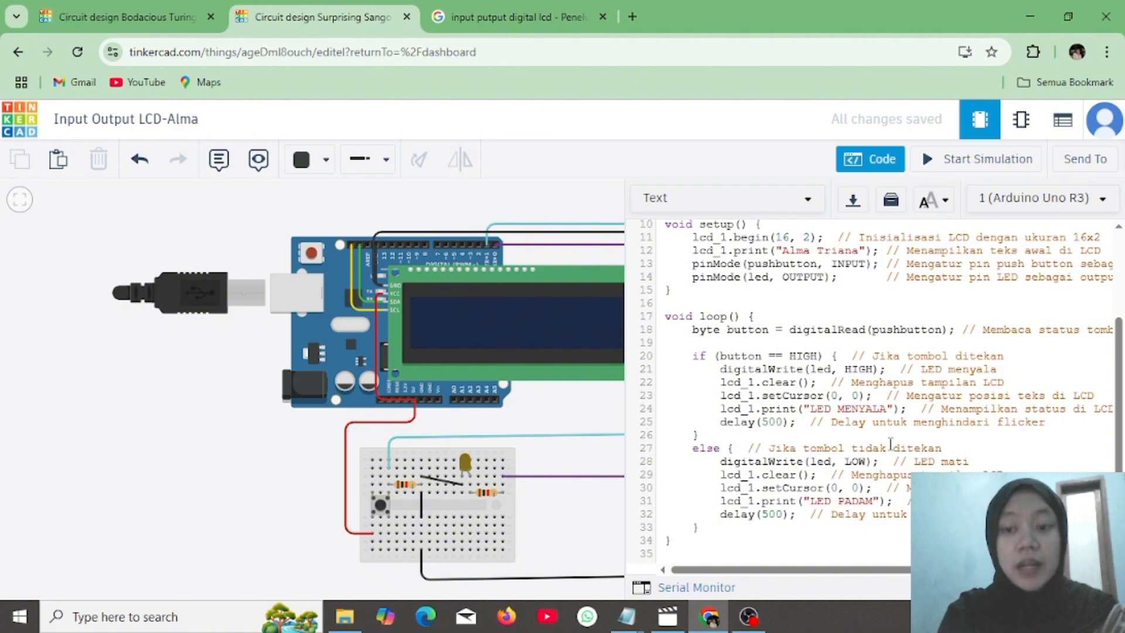
{"action": "left_click", "coordinate": [950, 161]}
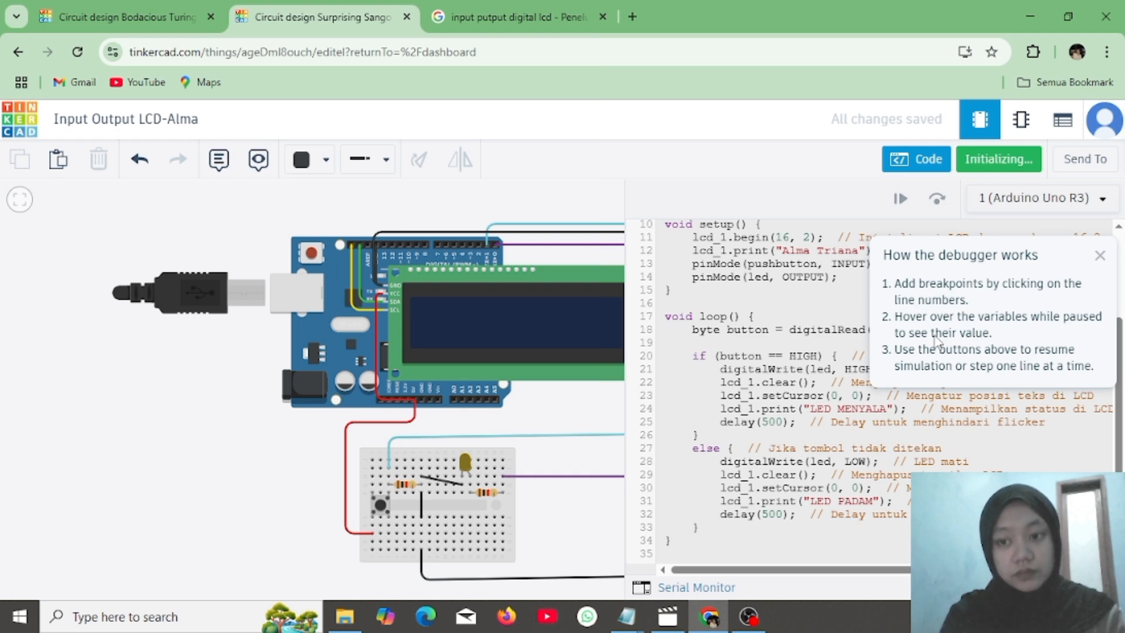
{"action": "left_click", "coordinate": [1099, 256]}
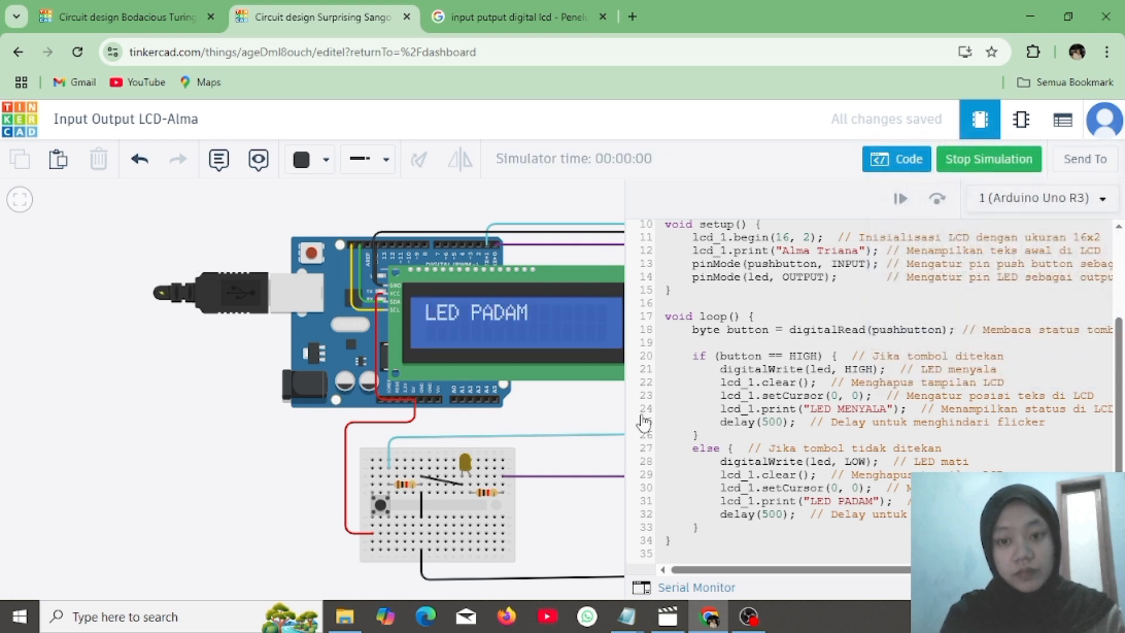
{"action": "left_click", "coordinate": [999, 168]}
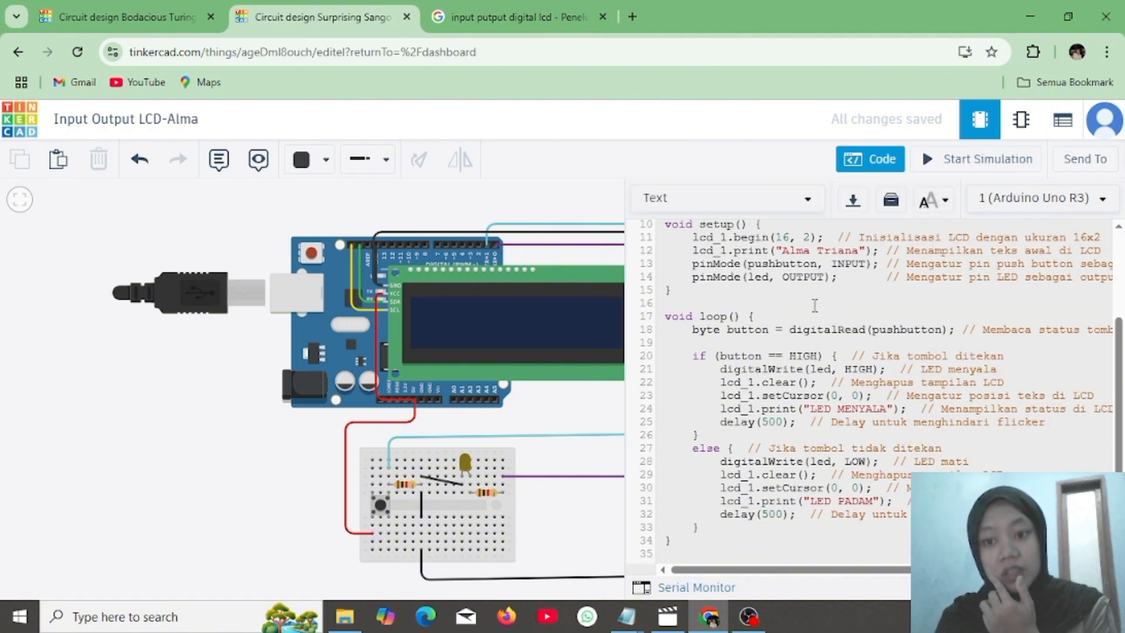
Change both lcd_1.setCursor calls in the loop to (4, 0), for the LED MENYALA and LED PADAM messages
{"action": "left_click", "coordinate": [832, 396]}
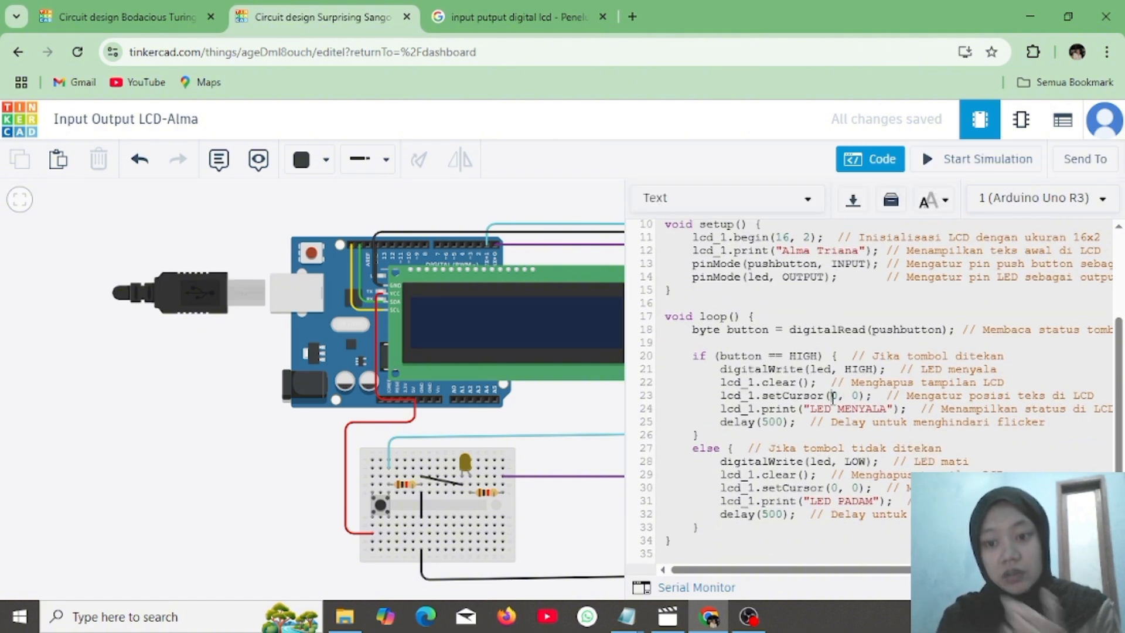
{"action": "key", "text": "Delete"}
{"action": "type", "text": "1"}
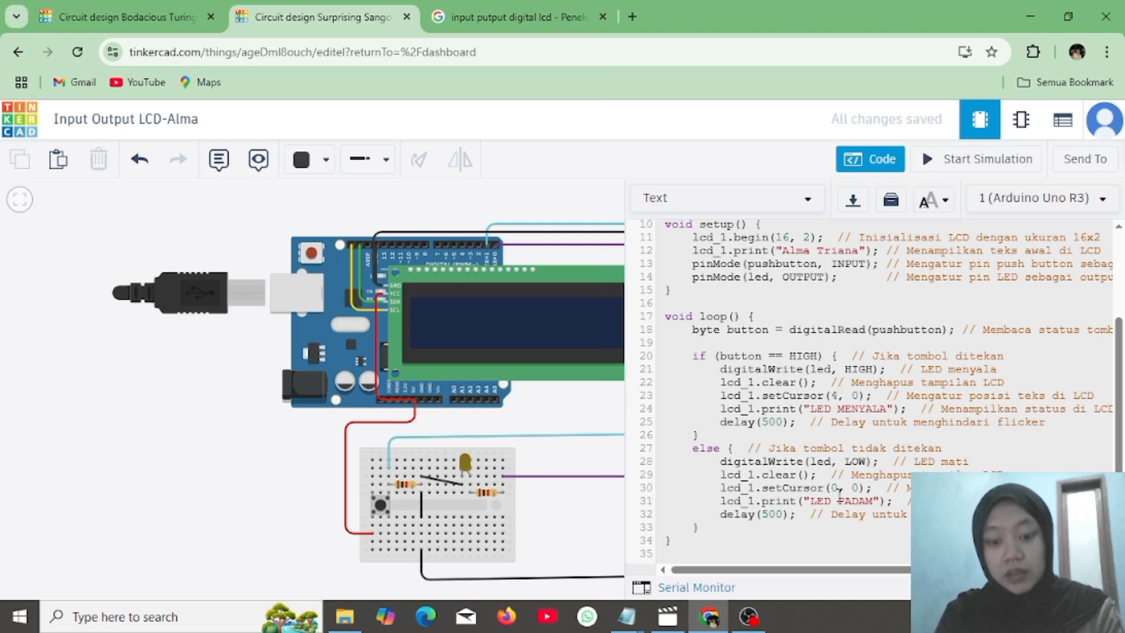
{"action": "left_click", "coordinate": [846, 532]}
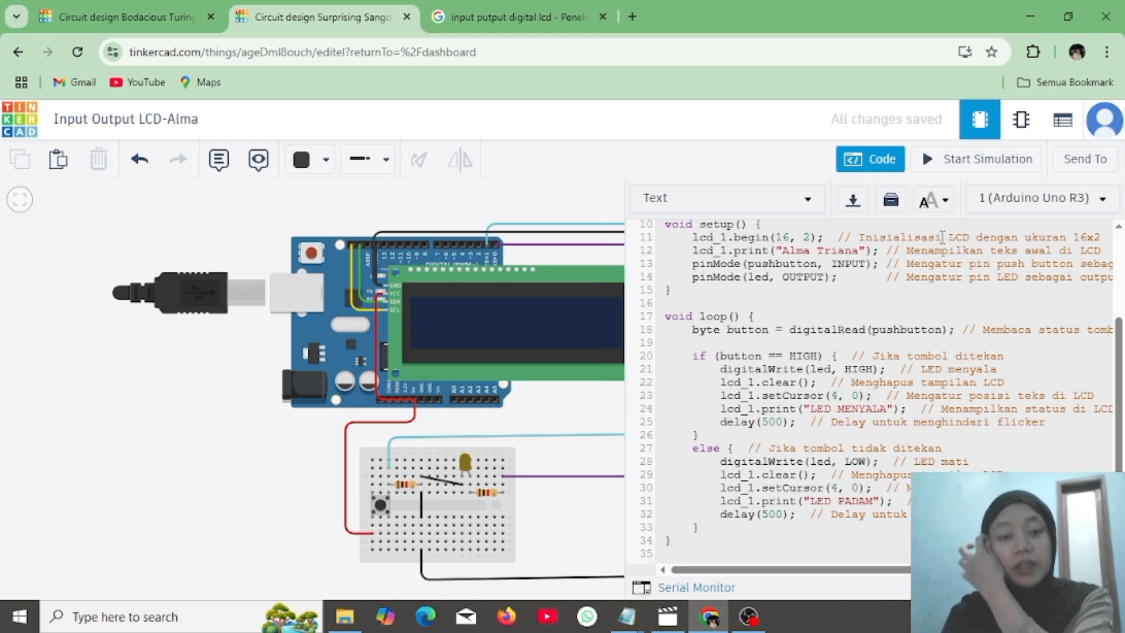
Start the simulation and operate the breadboard pushbutton repeatedly to test the LED and the LCD messages
{"action": "left_click", "coordinate": [984, 159]}
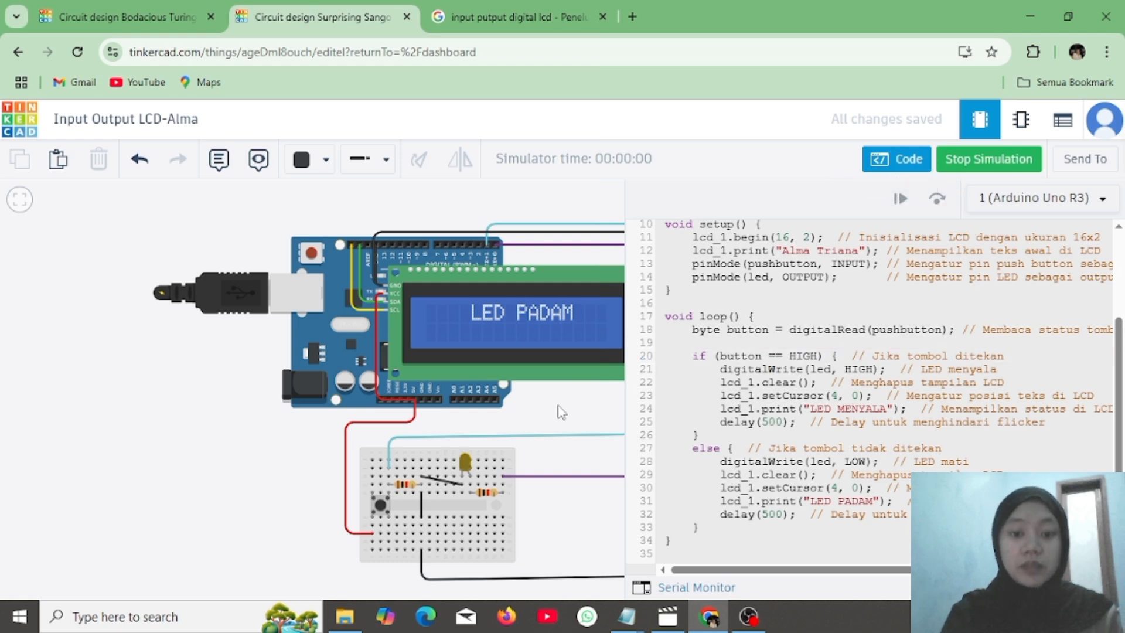
{"action": "left_click_drag", "start_coordinate": [557, 405], "coordinate": [435, 404]}
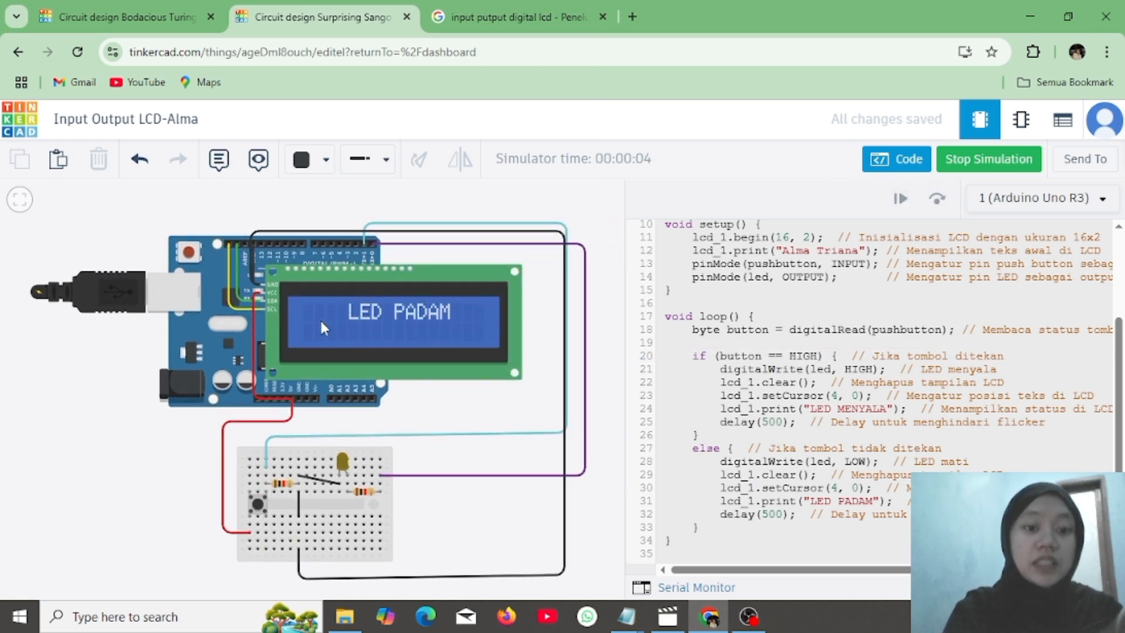
{"action": "left_click", "coordinate": [258, 504]}
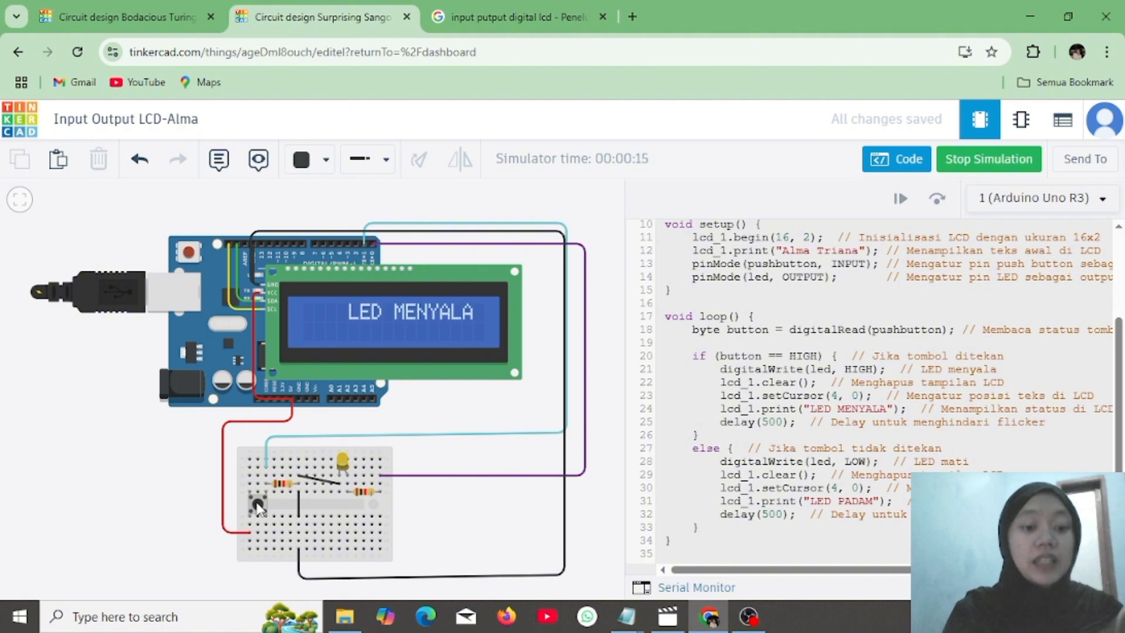
{"action": "left_click_drag", "start_coordinate": [258, 506], "coordinate": [258, 505]}
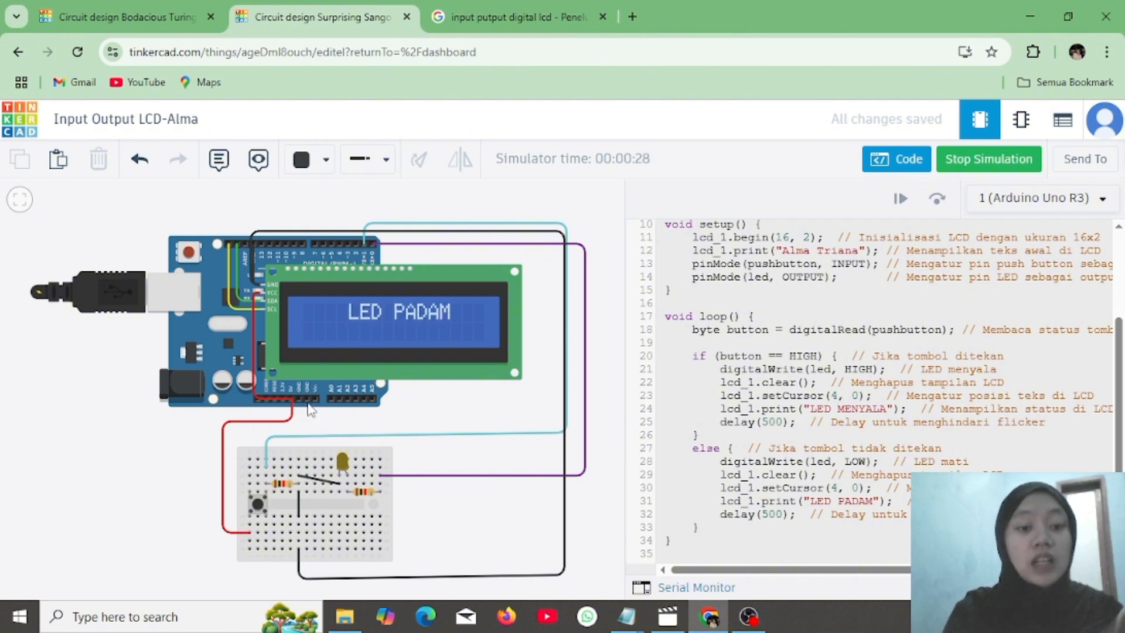
{"action": "left_click", "coordinate": [259, 511]}
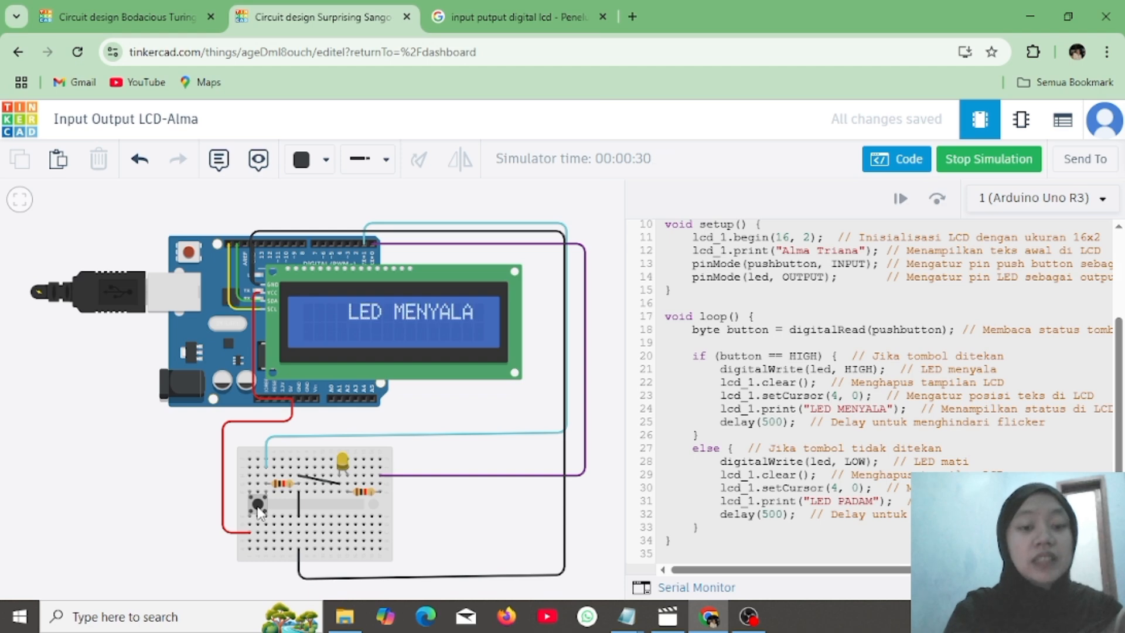